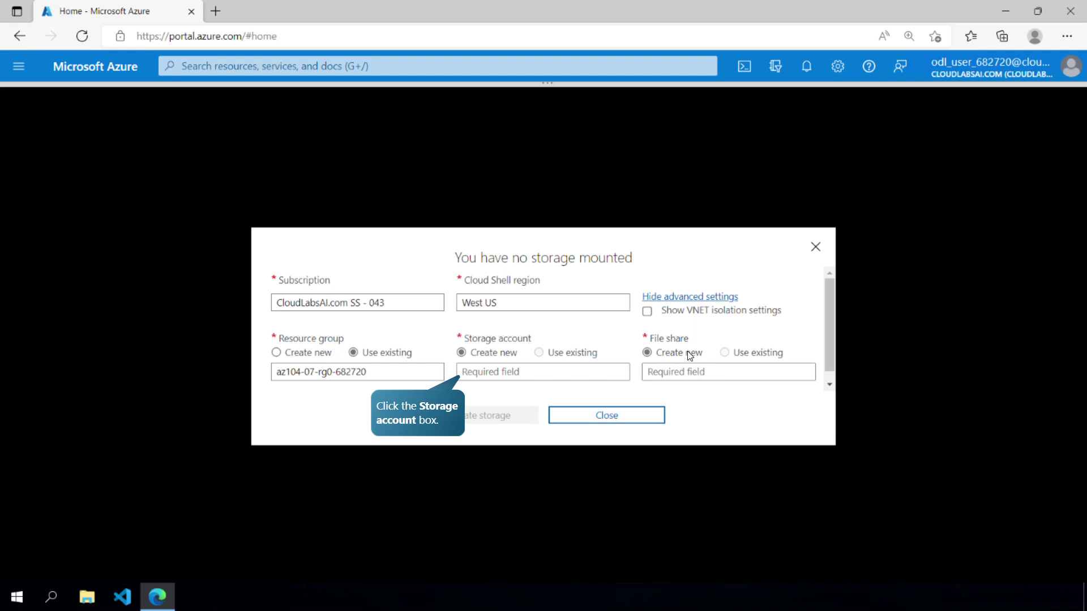
- Create Cloud Shell storage using new account cloudshell682720 and file share 'fileshare'
click(562, 376)
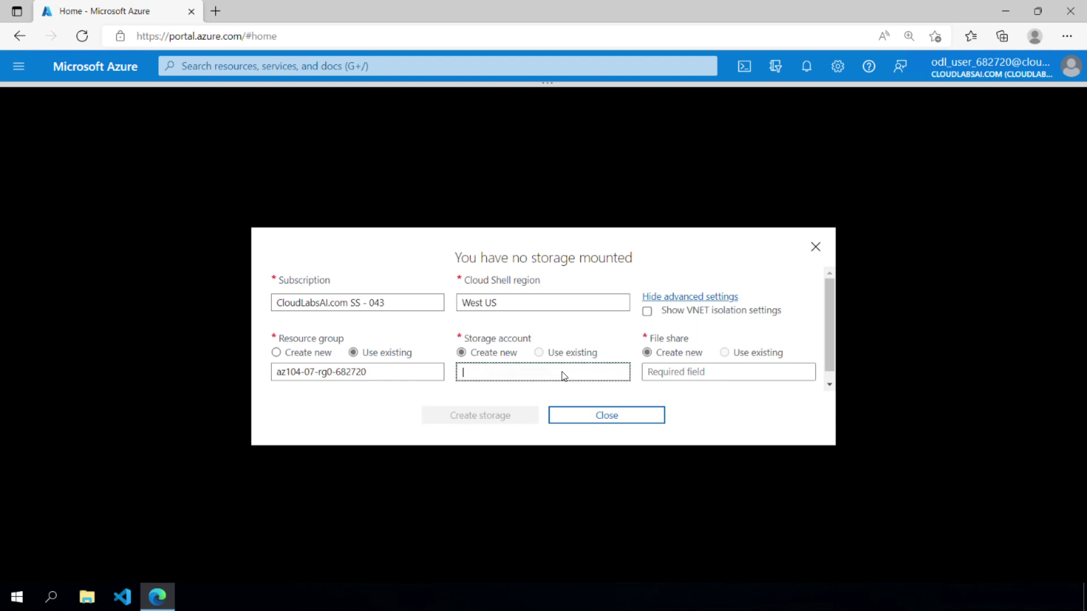
text(cloudshell682720)
click(697, 375)
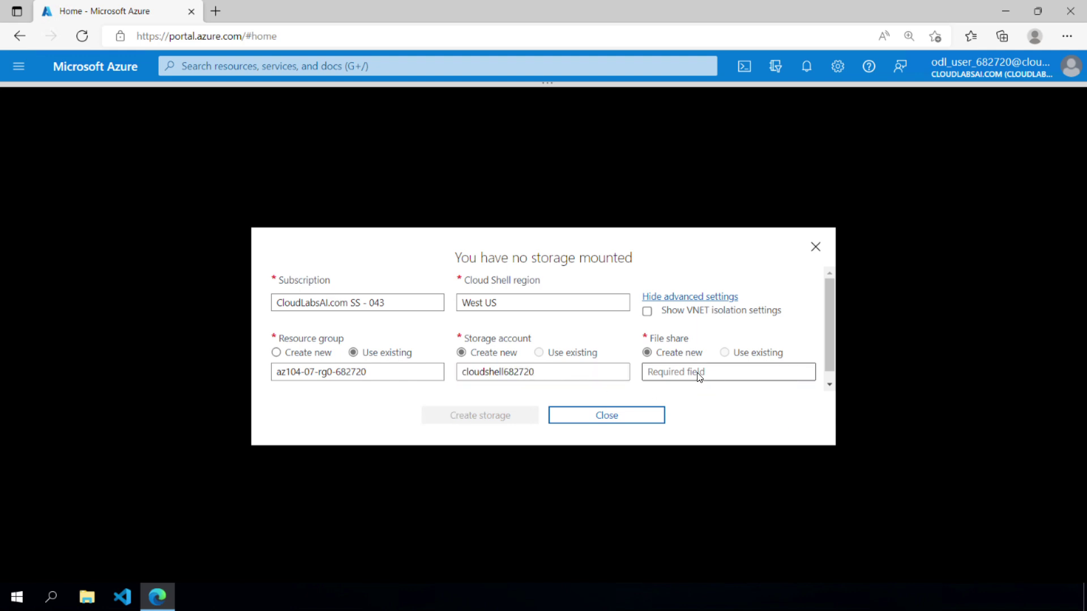
text(fileshare)
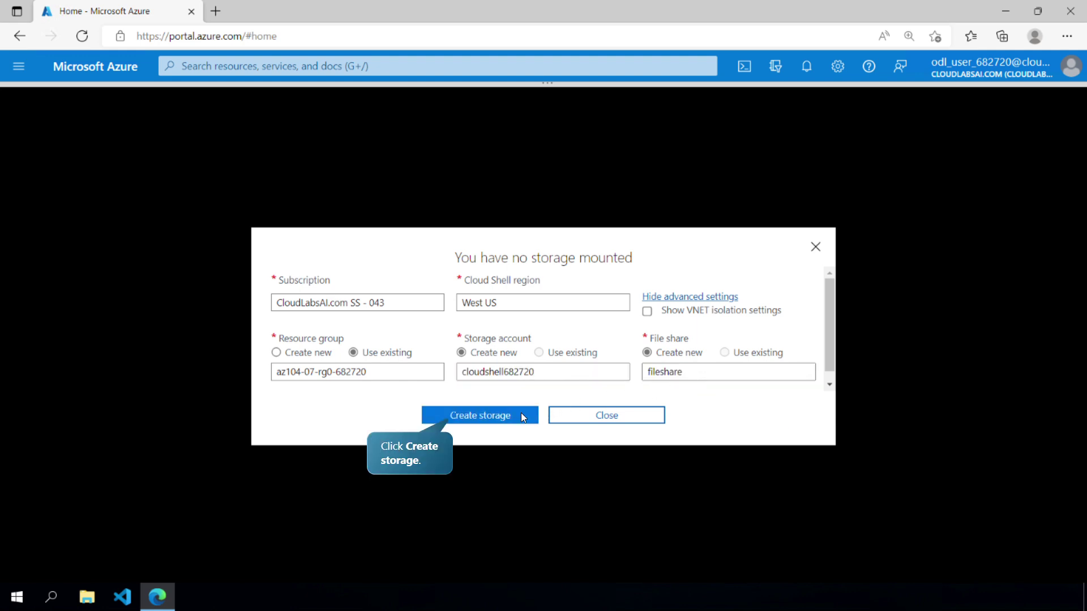
click(520, 414)
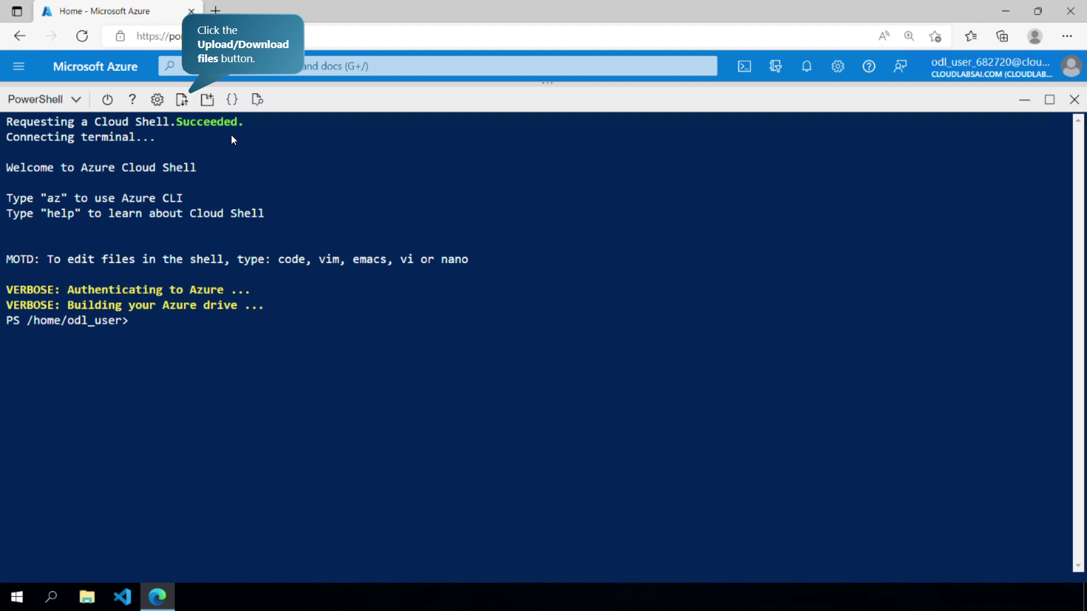
- Upload az104-07-vm-parameters.json and az104-07-vm-template.json from Allfiles\Labs\07 into Cloud Shell
click(181, 103)
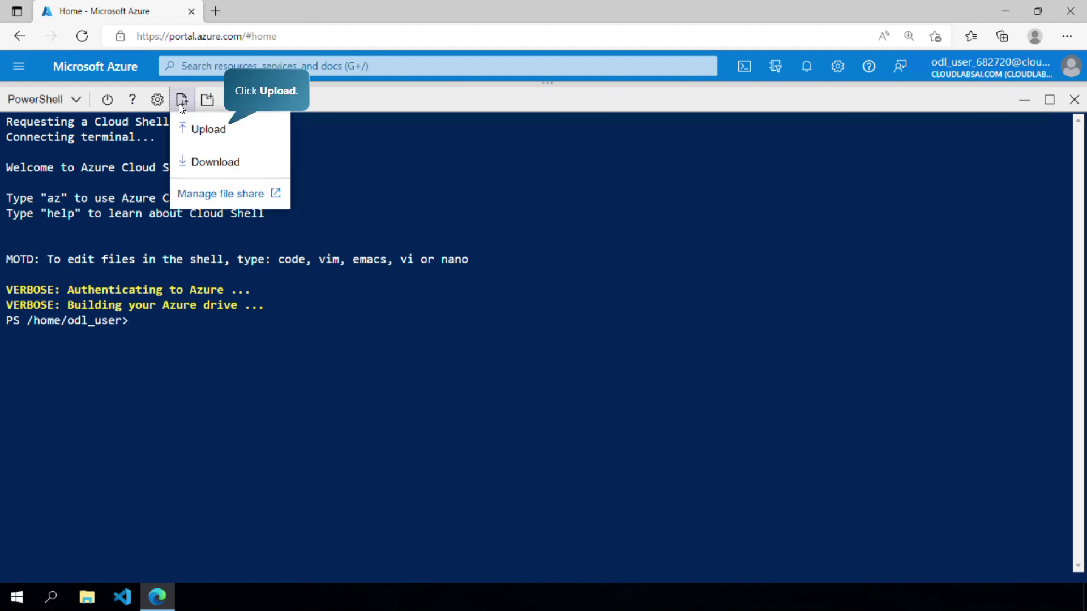
click(208, 130)
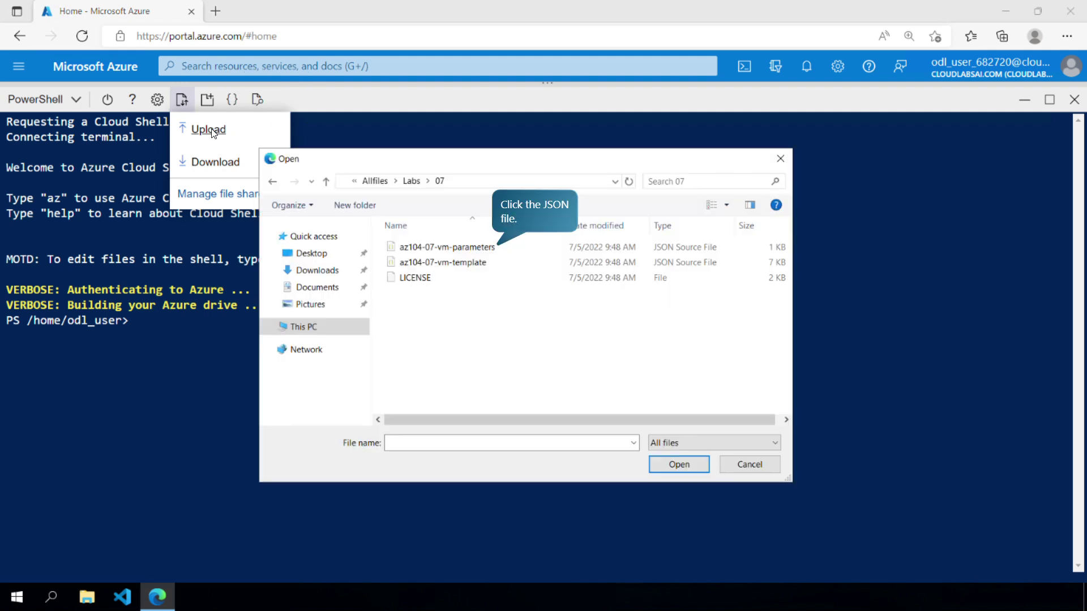
click(476, 250)
click(686, 468)
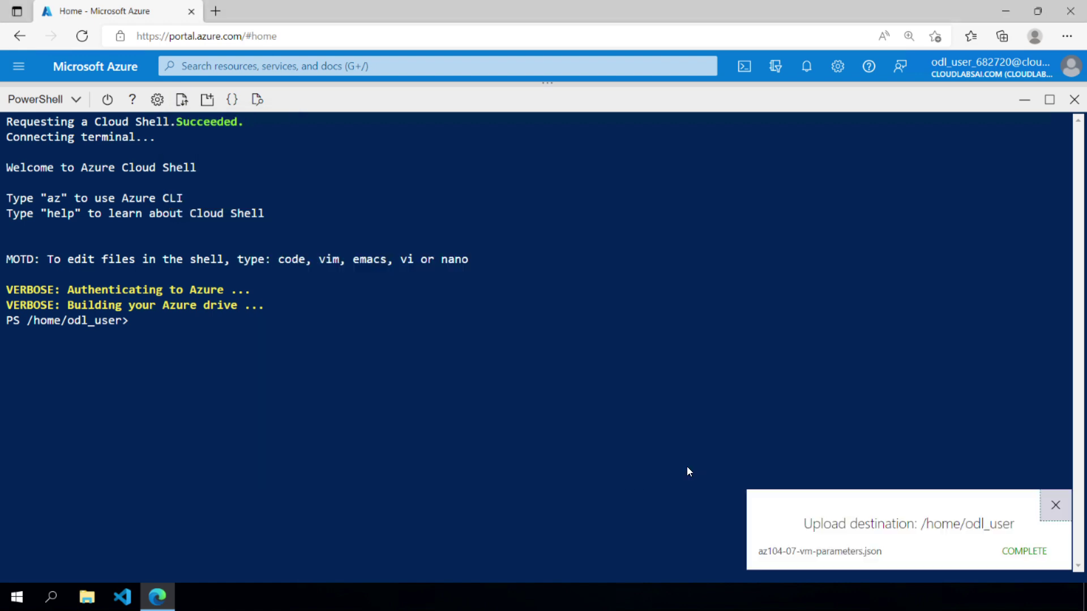
click(182, 99)
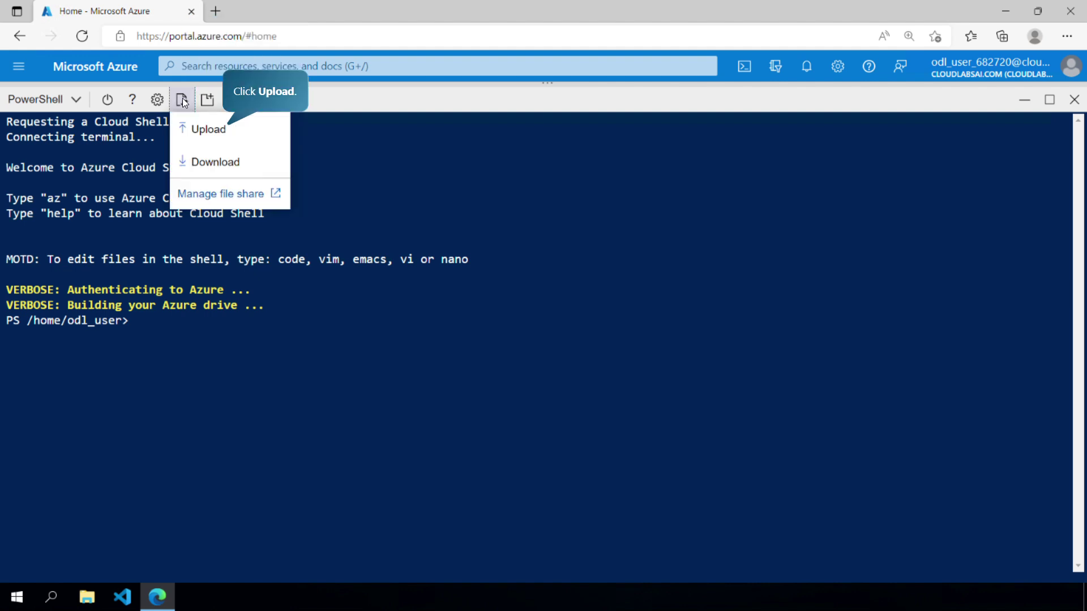
click(204, 130)
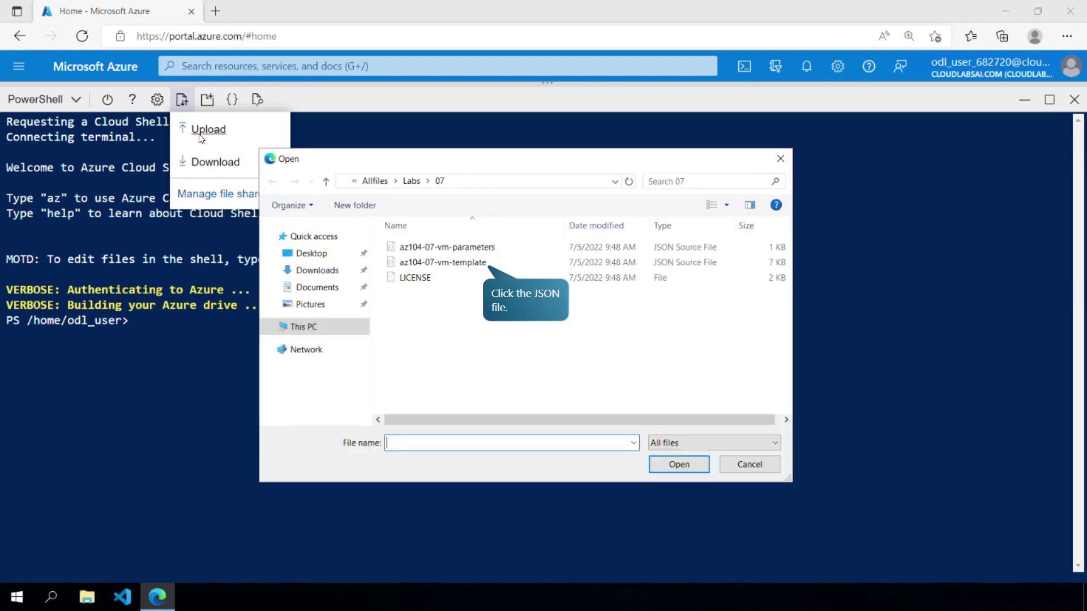
click(447, 263)
click(693, 467)
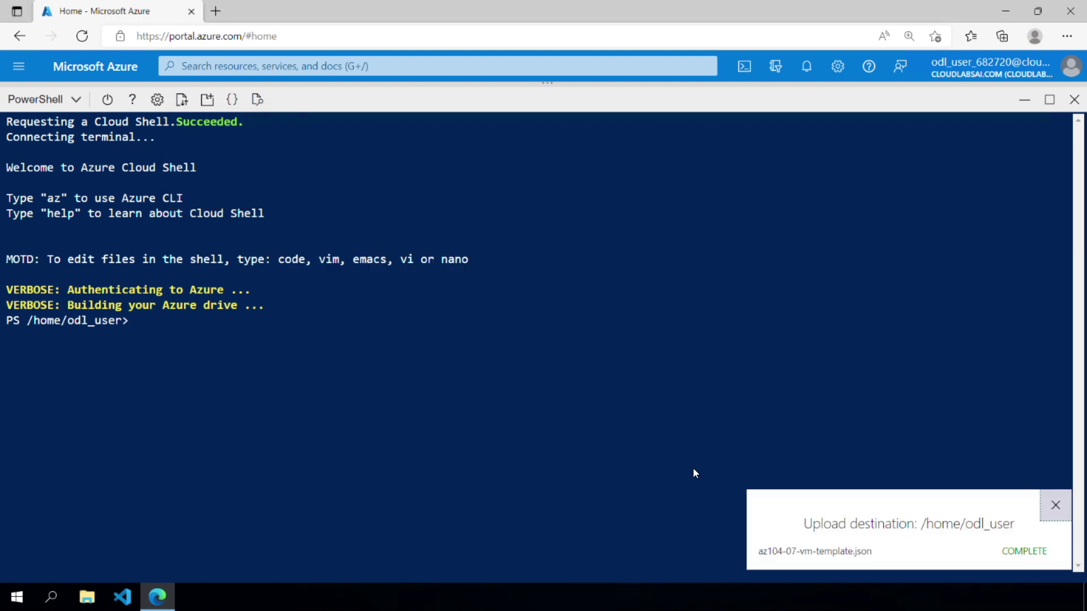
- Open az104-07-vm-parameters.json in the code editor and replace the adminPassword value with a new password
click(141, 324)
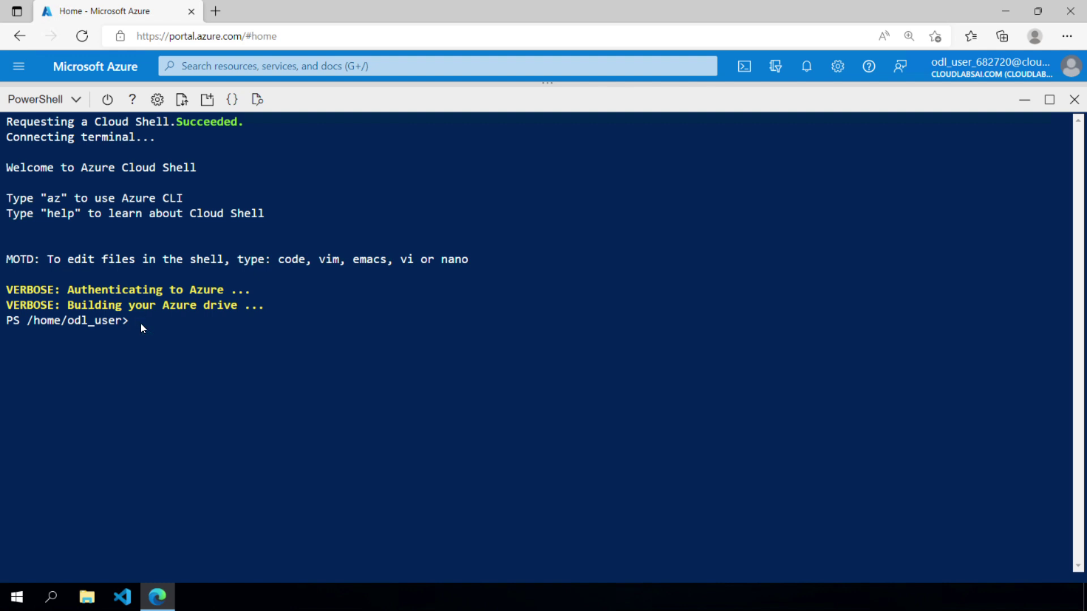
click(185, 327)
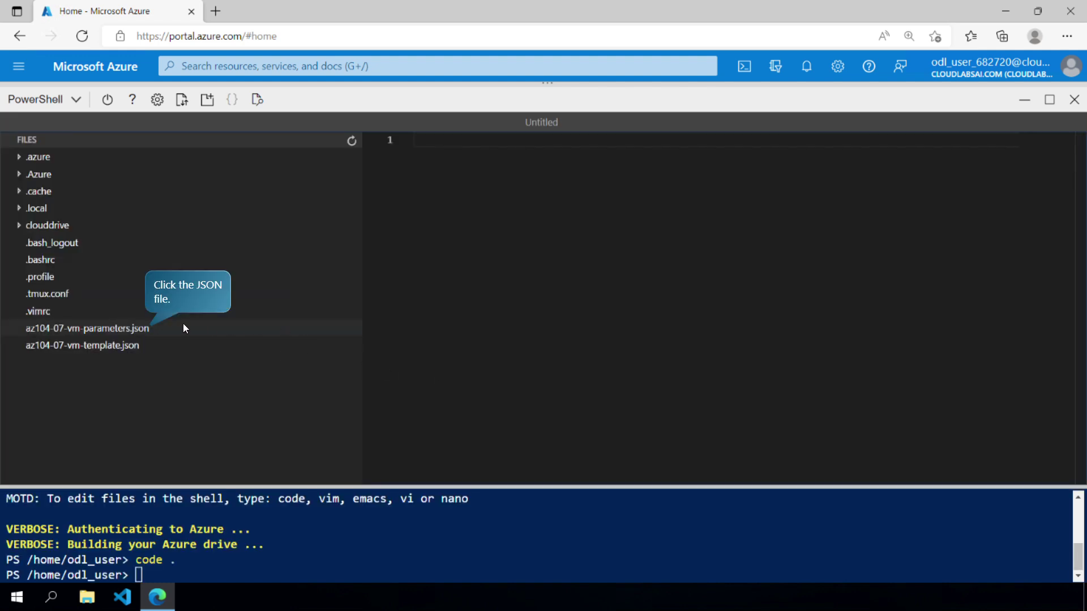
click(184, 328)
double_click(565, 302)
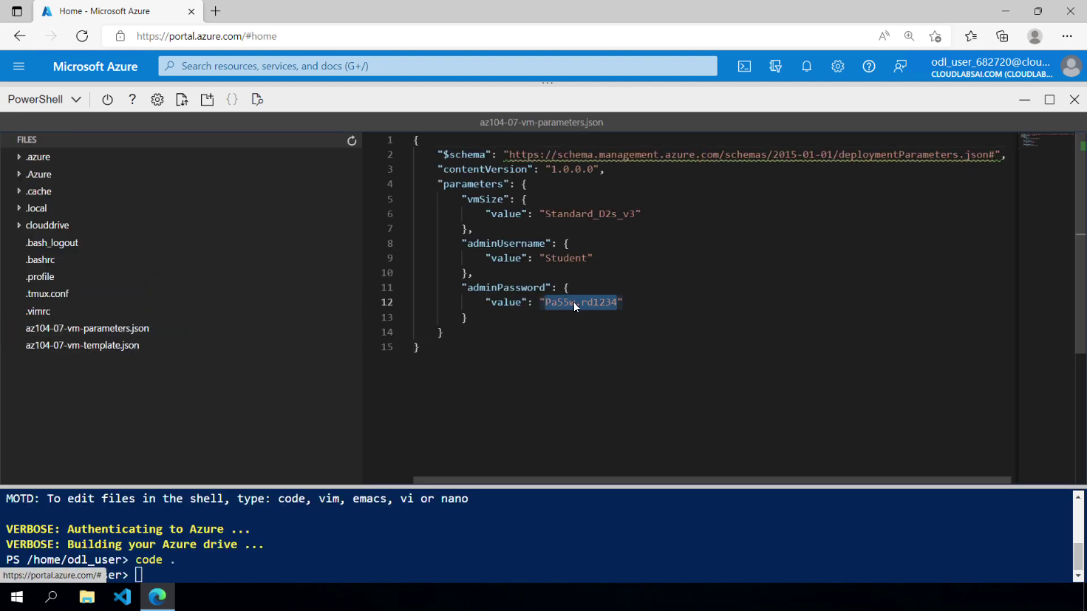
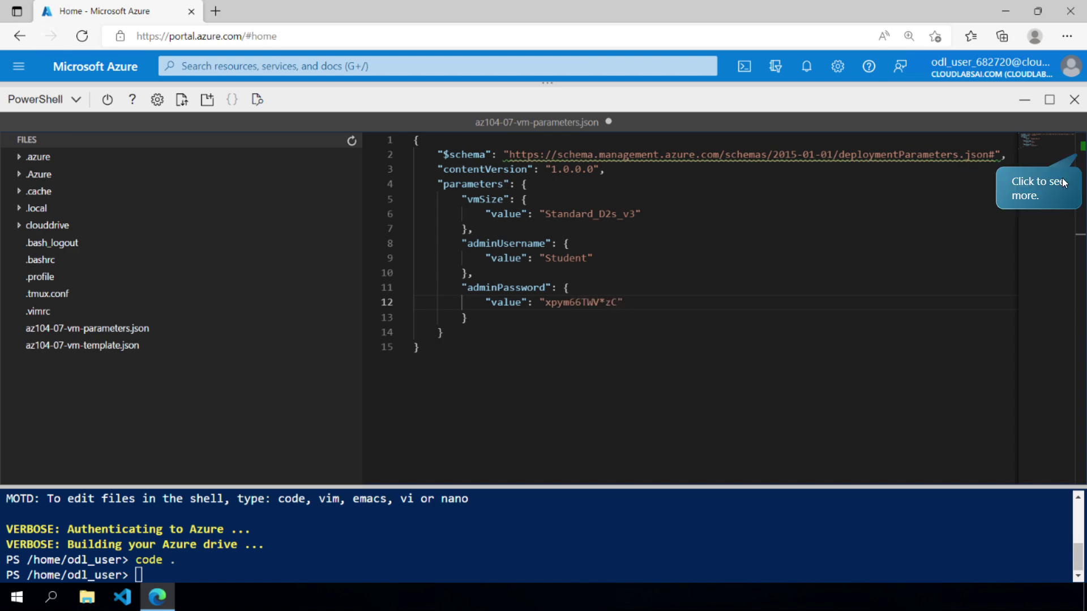
- Save the edited parameters file and close the code editor
click(1069, 142)
click(946, 147)
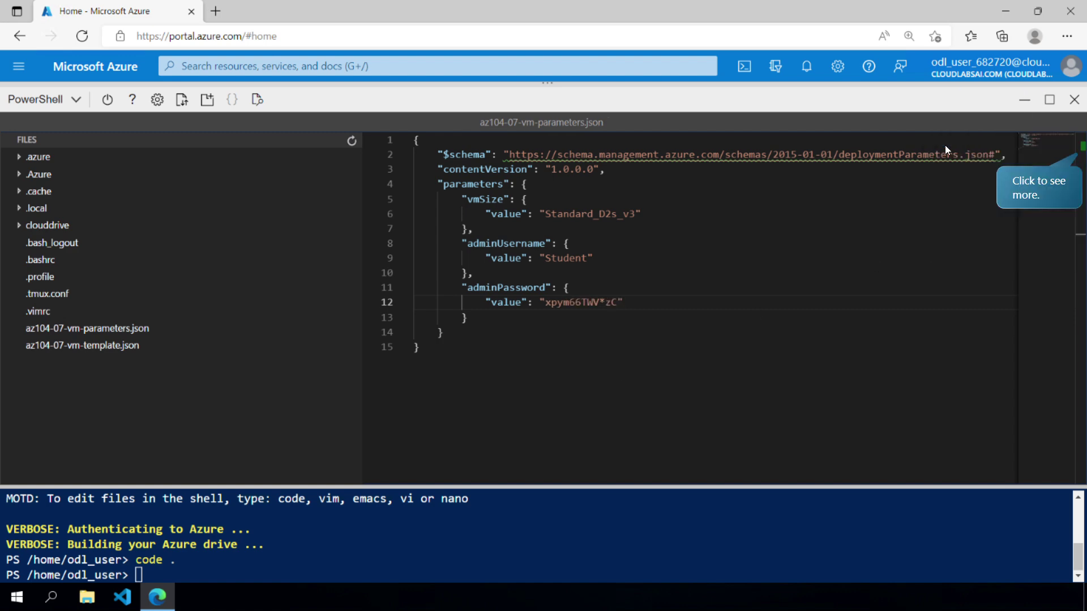
click(1013, 181)
click(981, 174)
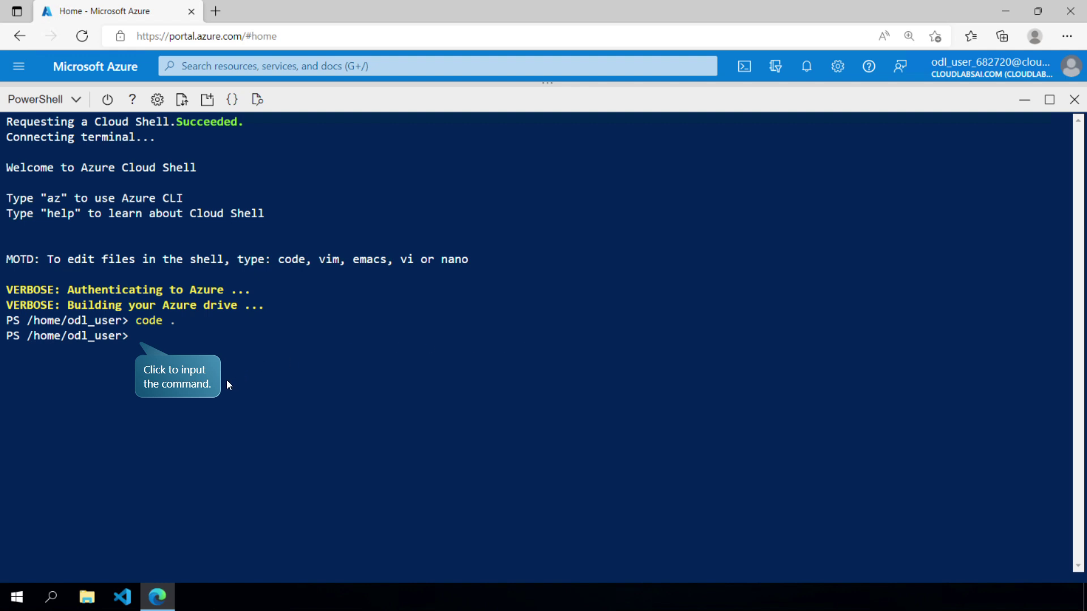
- Set $location to 'westus' and $rgName to 'az104-07-rg0-682720' in PowerShell
click(210, 381)
text($)
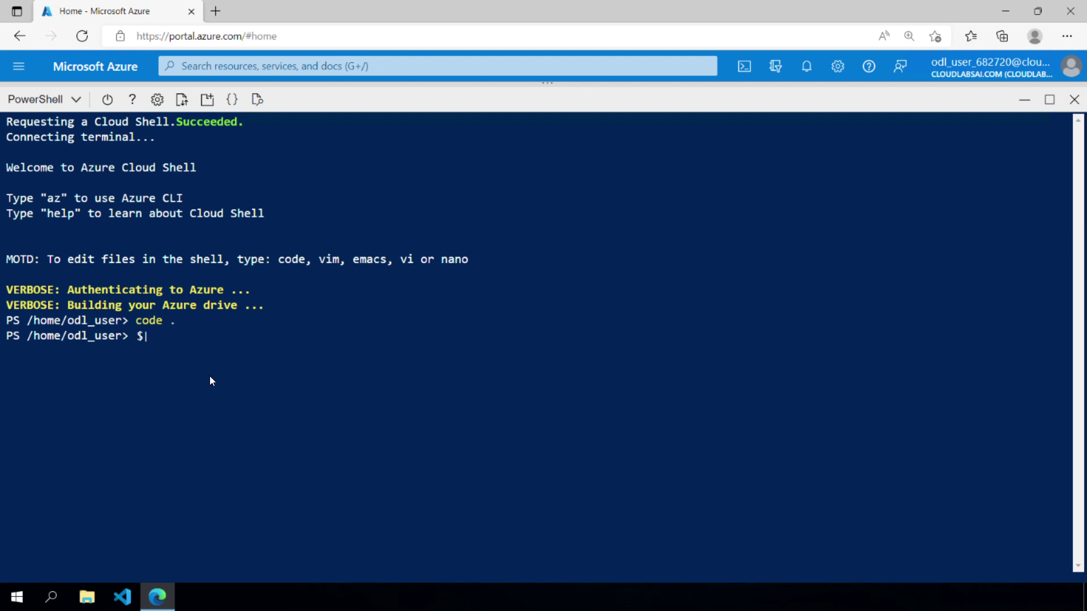
text(location = 'westus')
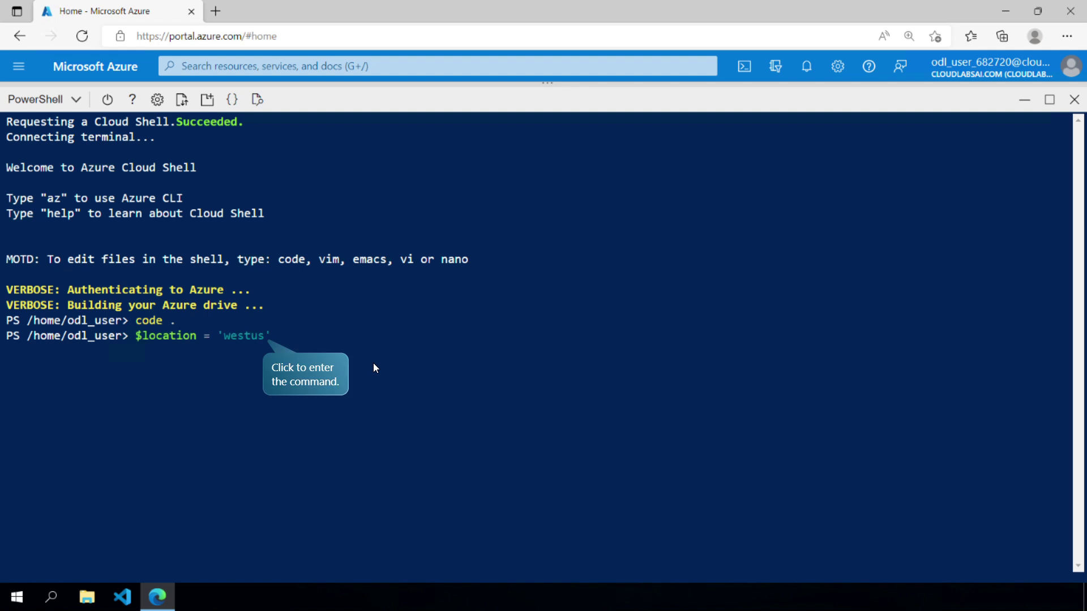
click(340, 375)
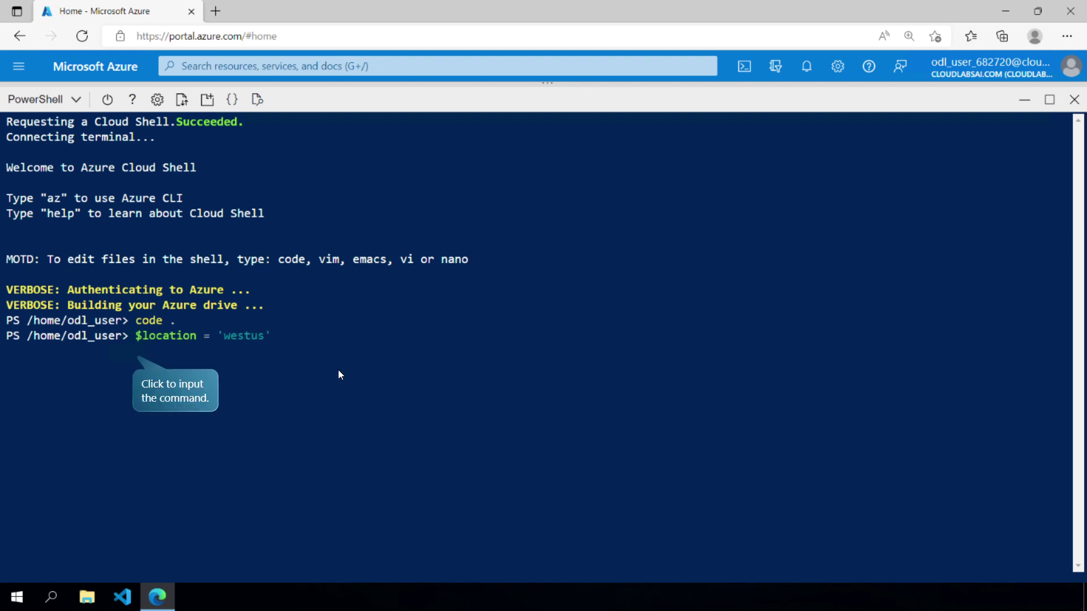
click(338, 371)
text($rgName = 'az104-07-rg0-682720')
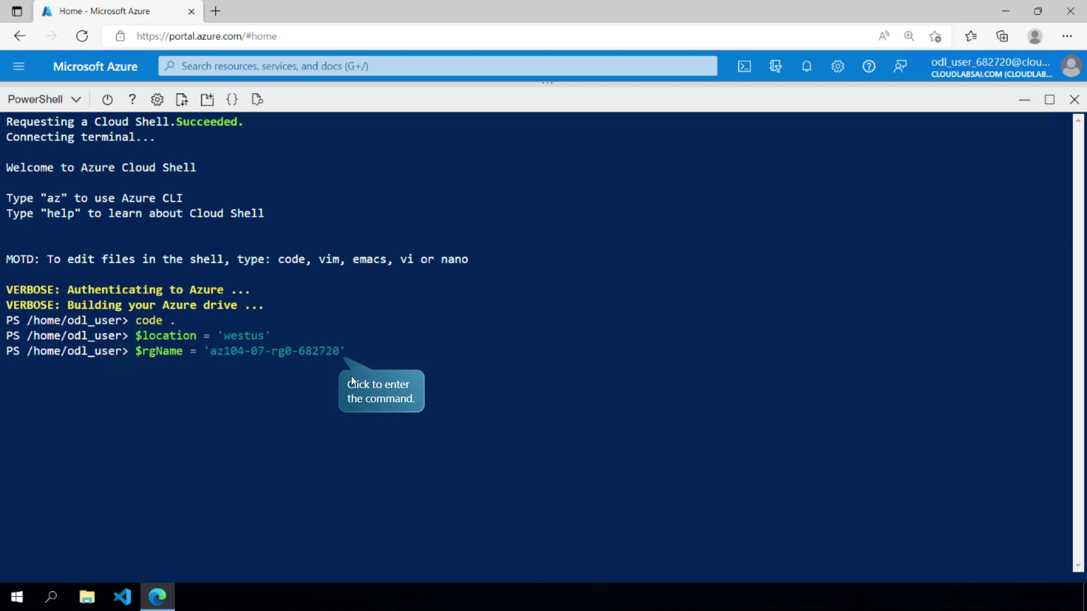
click(352, 382)
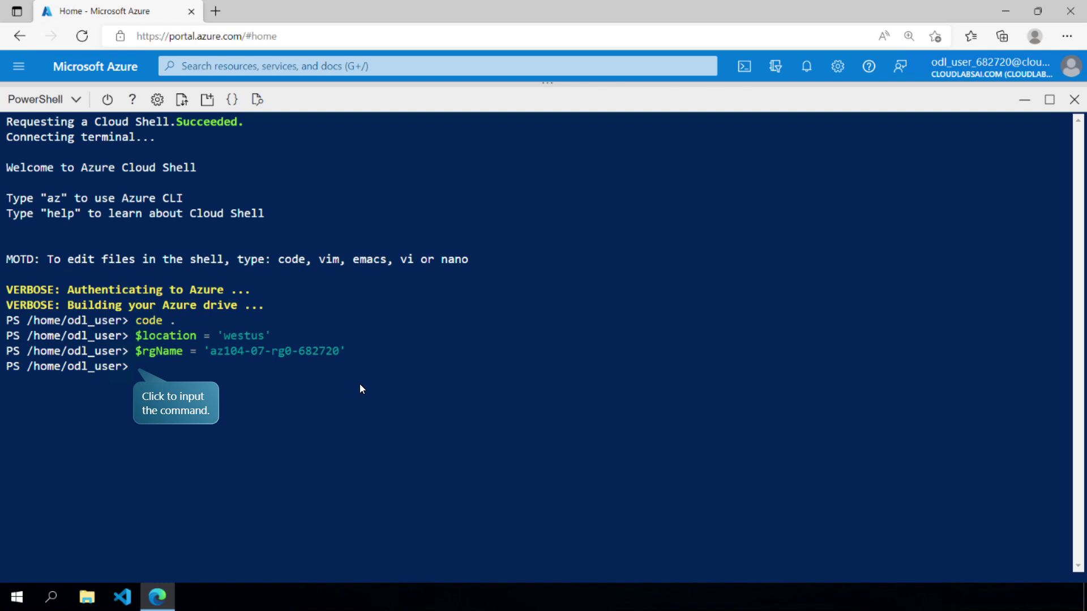
- Run New-AzResourceGroupDeployment with the template and parameter files as a background job, then close Cloud Shell
click(360, 385)
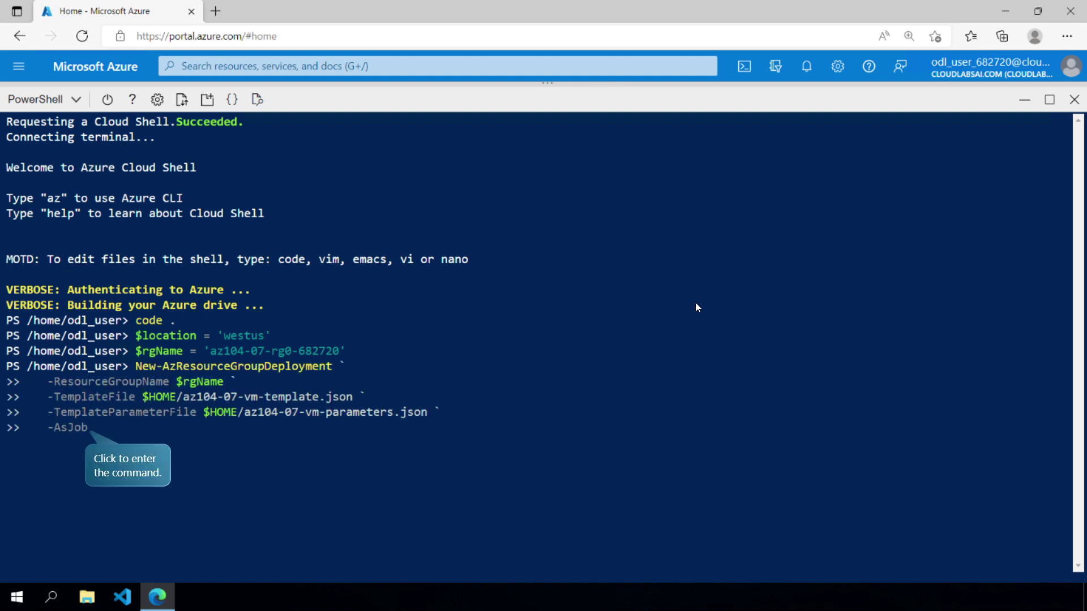
click(203, 442)
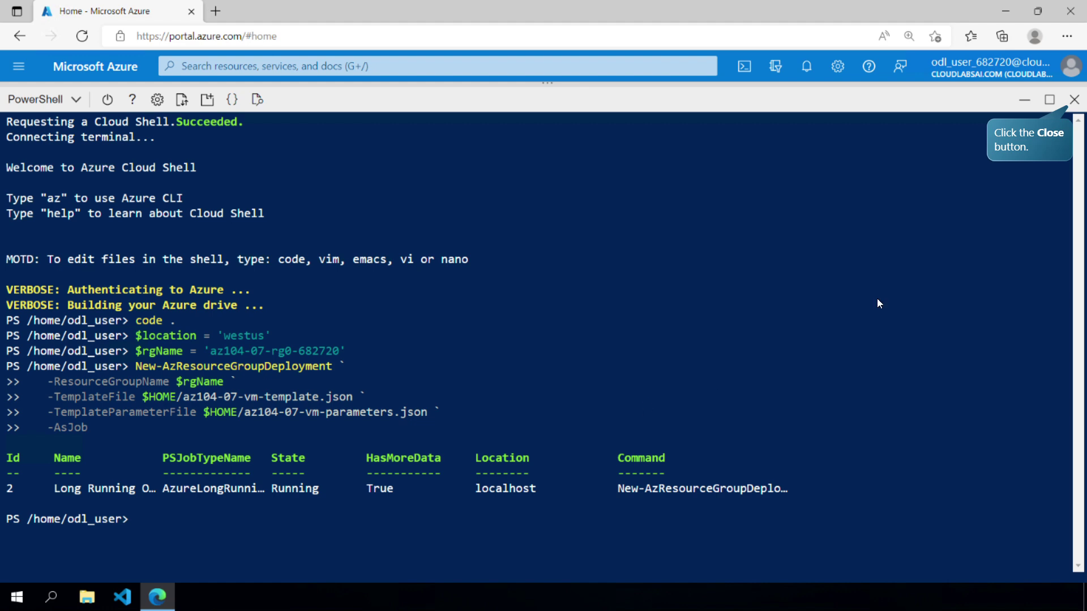
click(1072, 103)
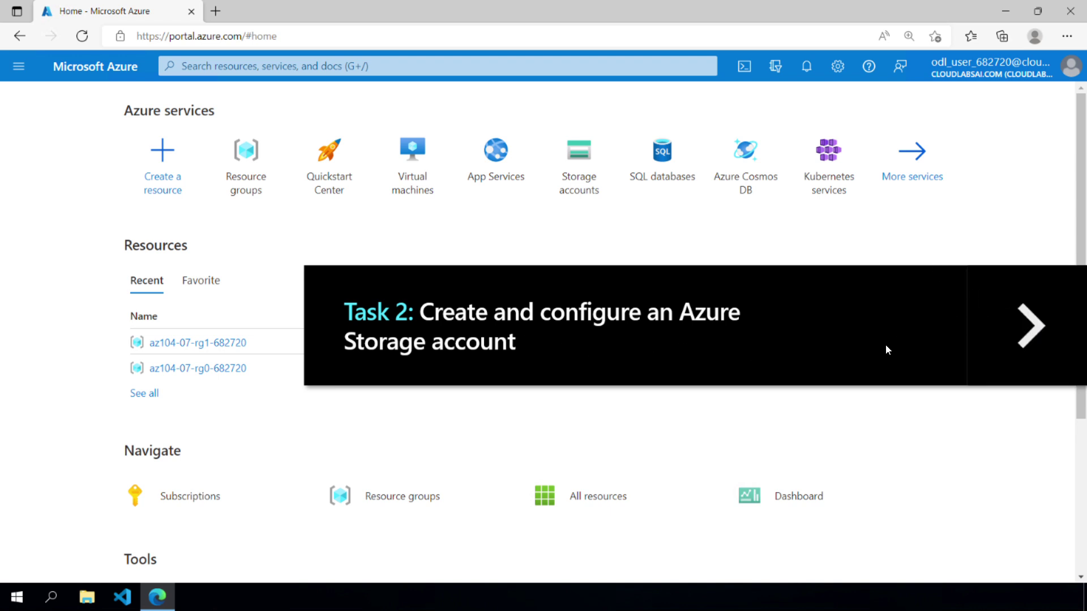
- Start a storage account strgaz104t07682720 in resource group az104-07-rg1-682720, region (US) West US
click(1035, 336)
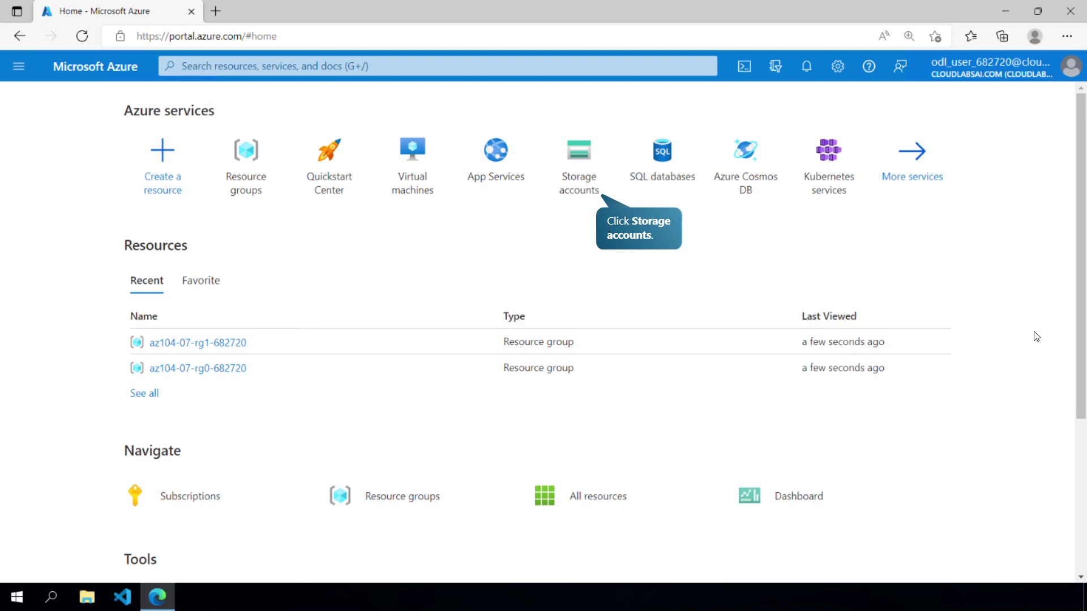
click(573, 190)
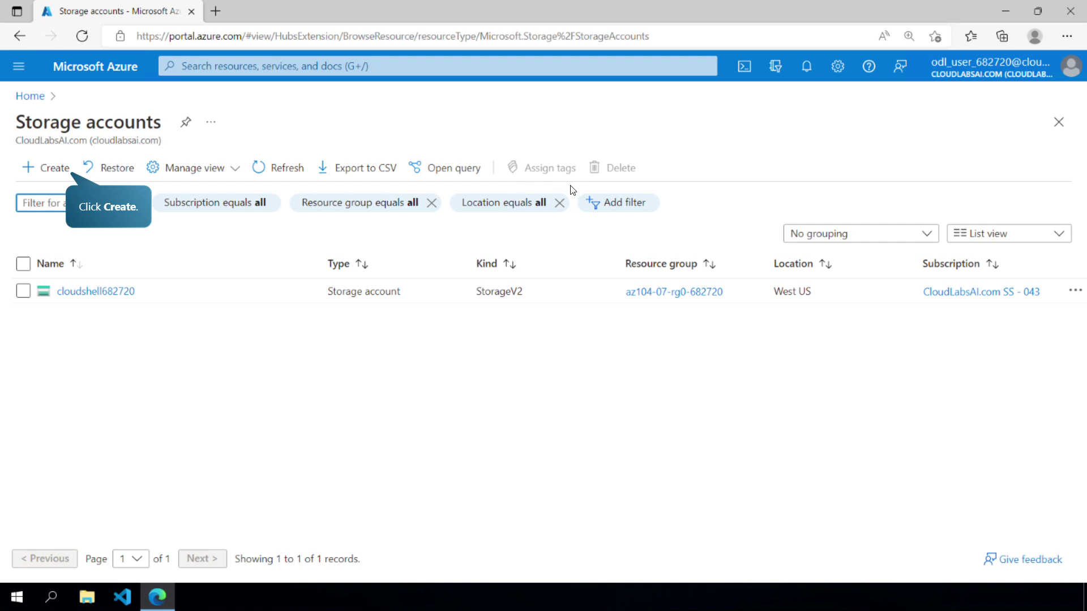
click(22, 168)
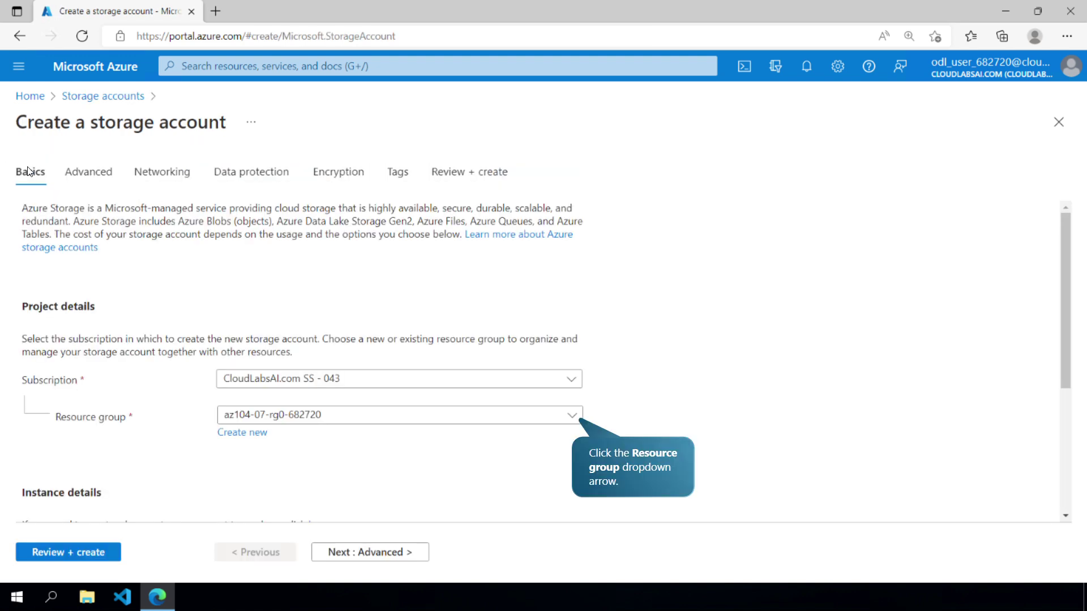
click(572, 425)
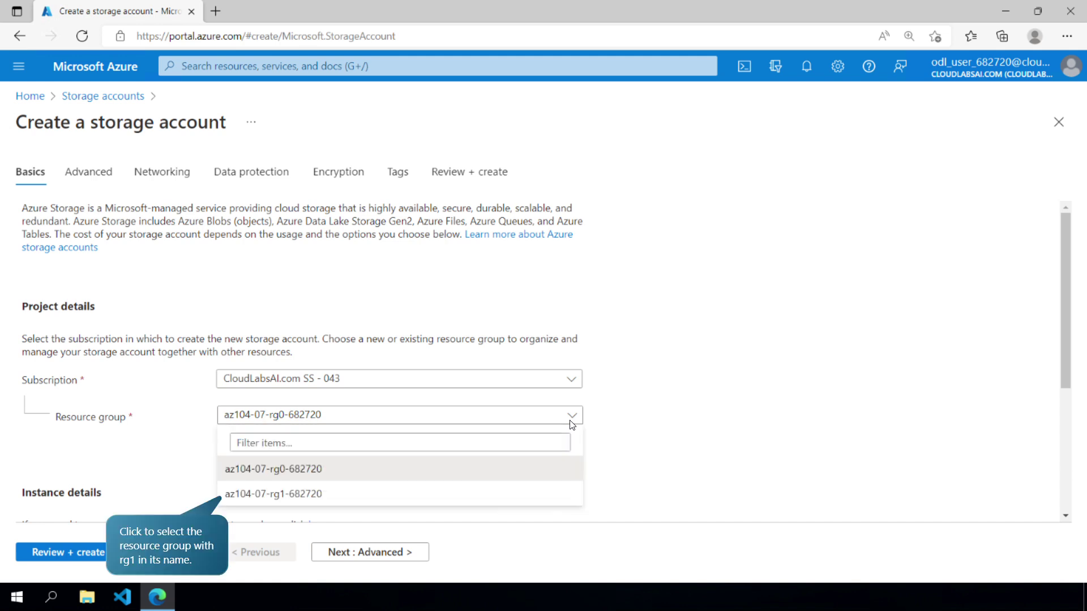
click(300, 488)
click(1014, 455)
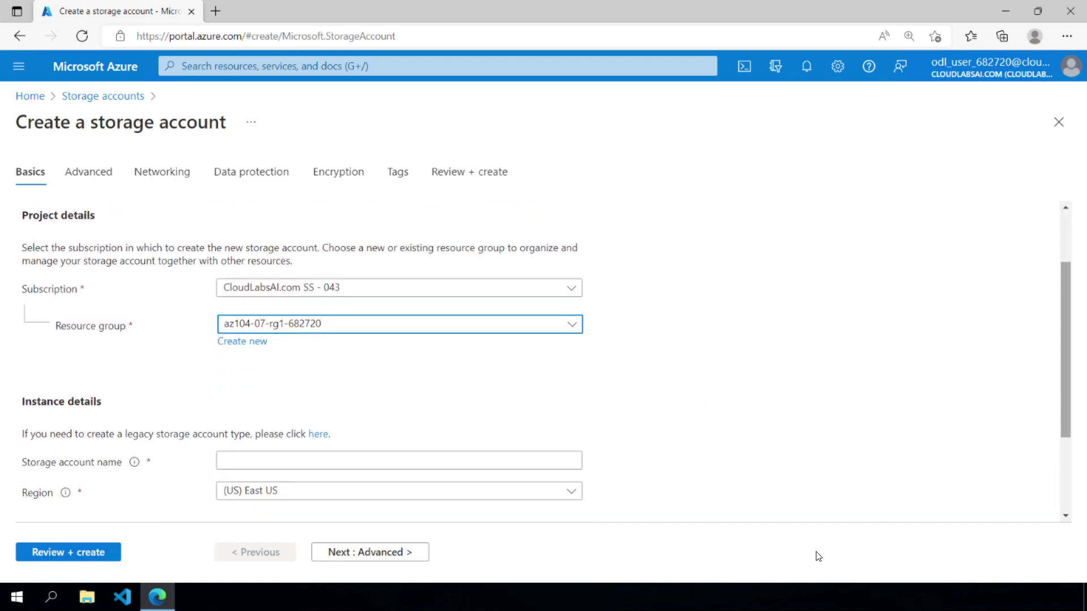
click(430, 327)
text(strgaz104t07682720)
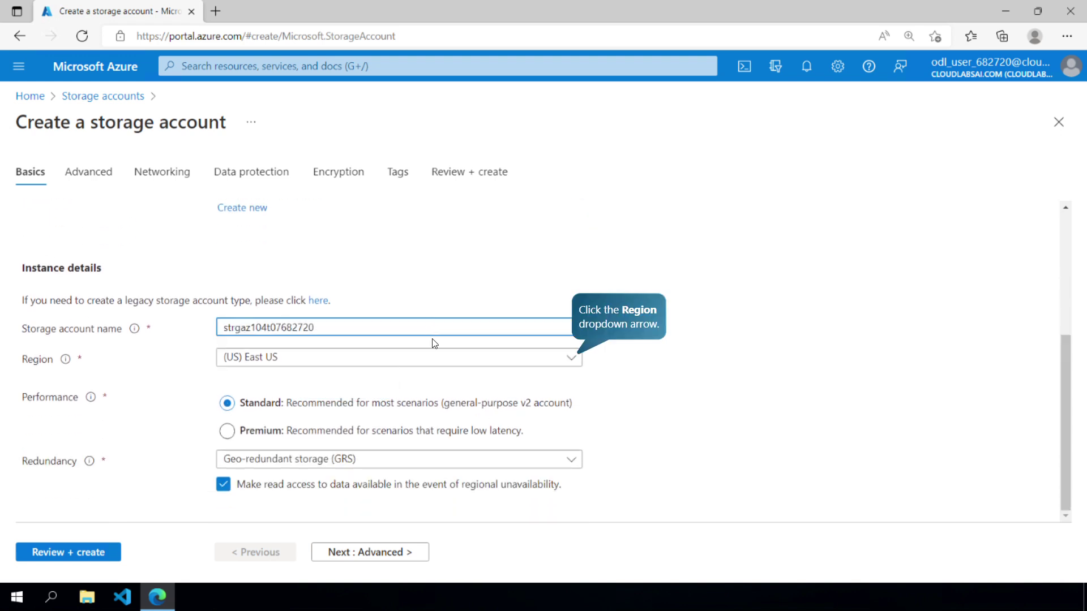
click(441, 362)
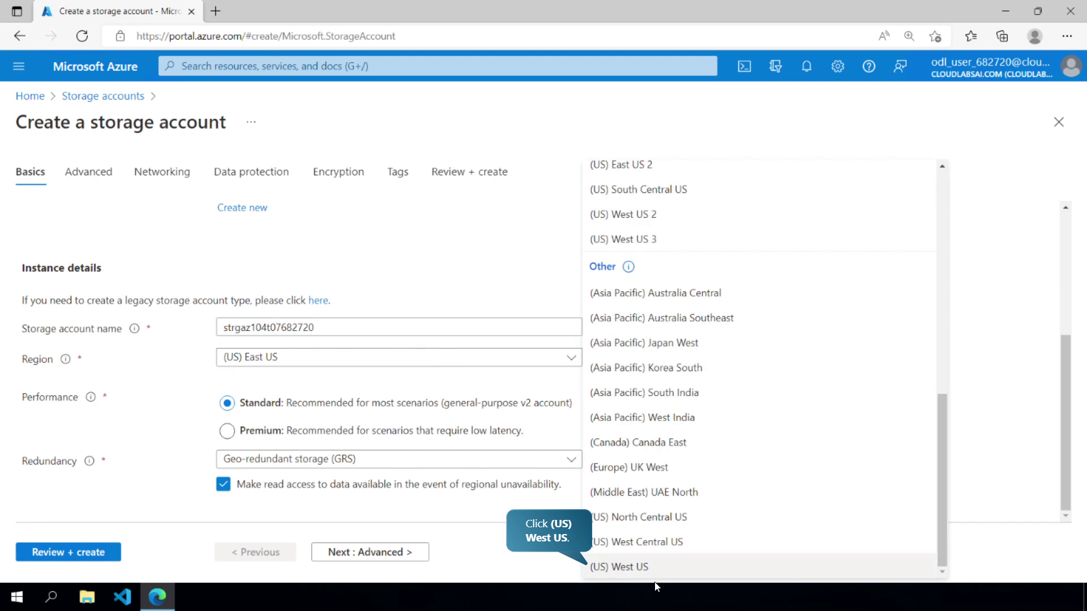
click(648, 568)
- Step through Advanced, Networking and Data protection to Review + create, then create the account
click(422, 555)
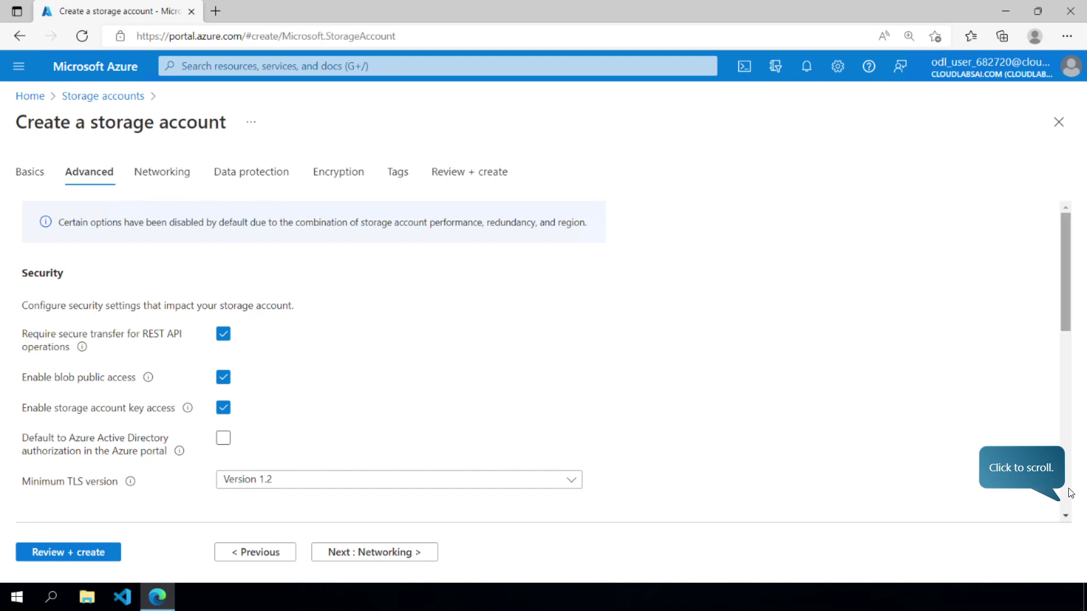
click(1067, 495)
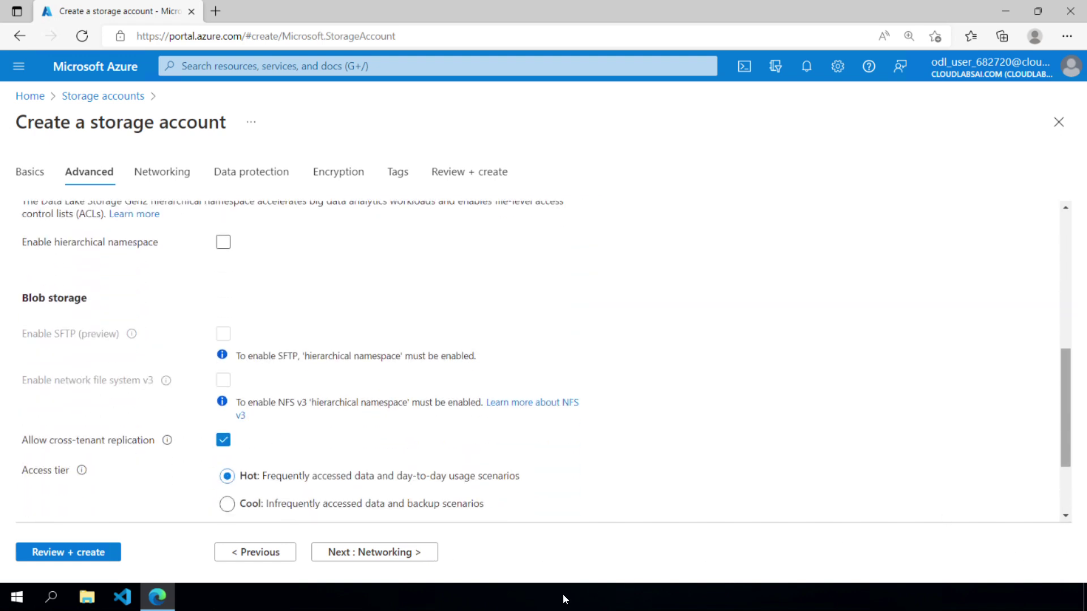
click(411, 555)
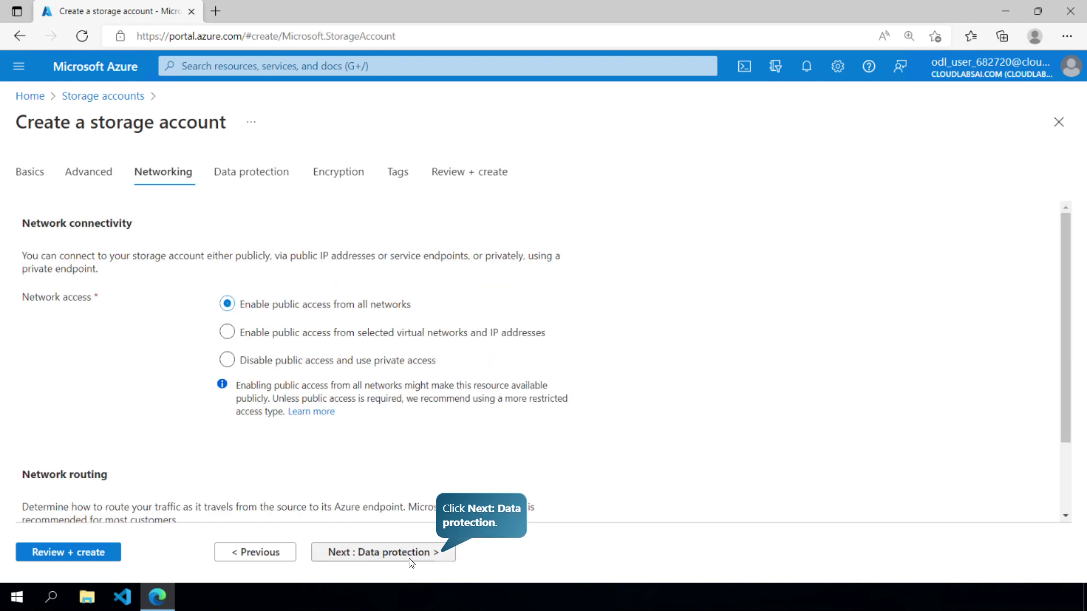
click(412, 558)
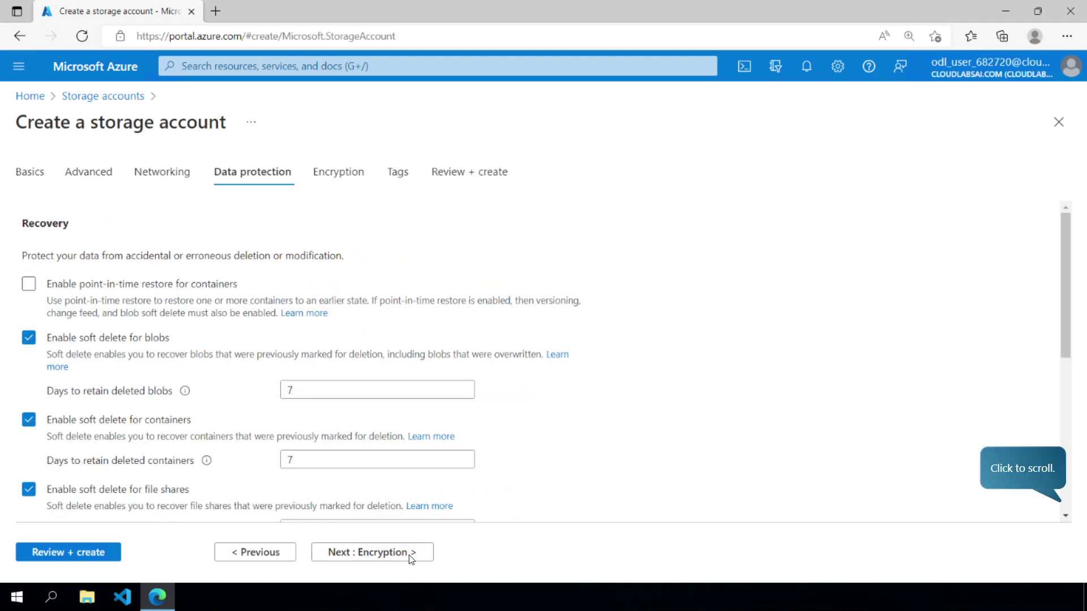
click(1083, 493)
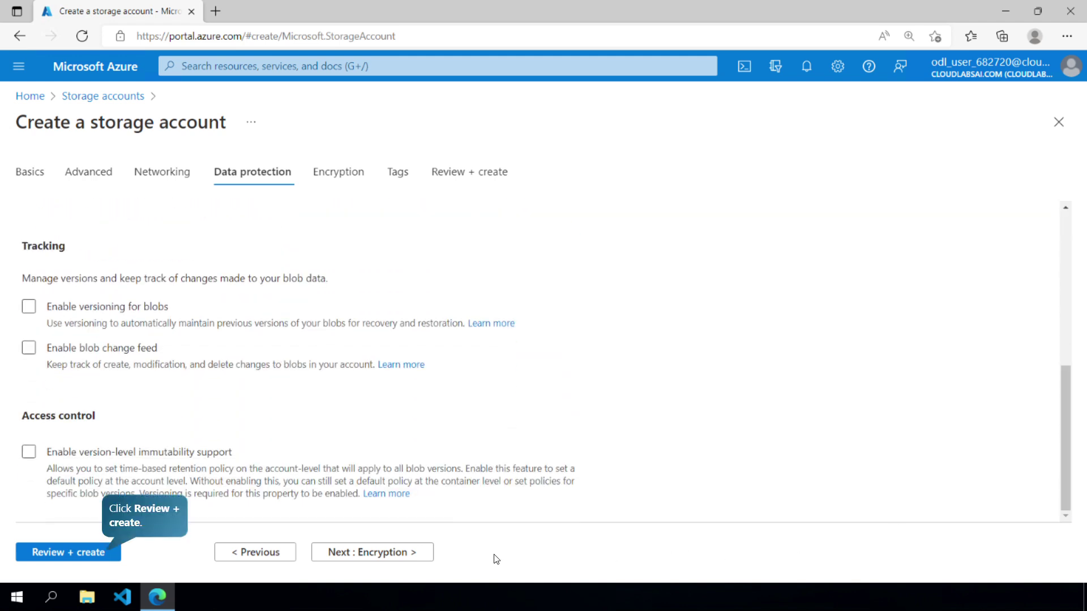
click(113, 552)
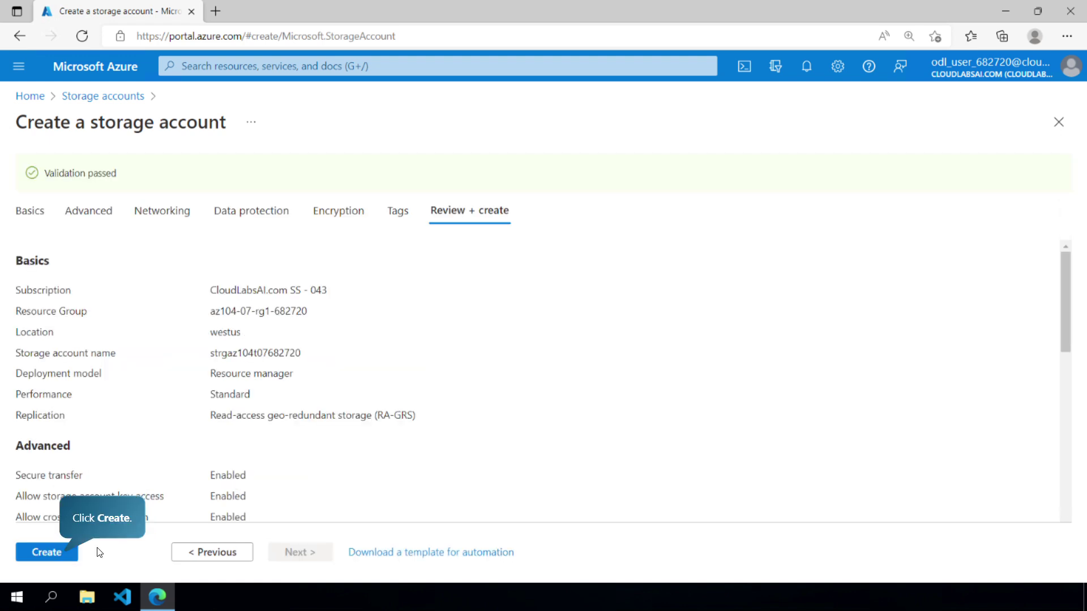
click(39, 559)
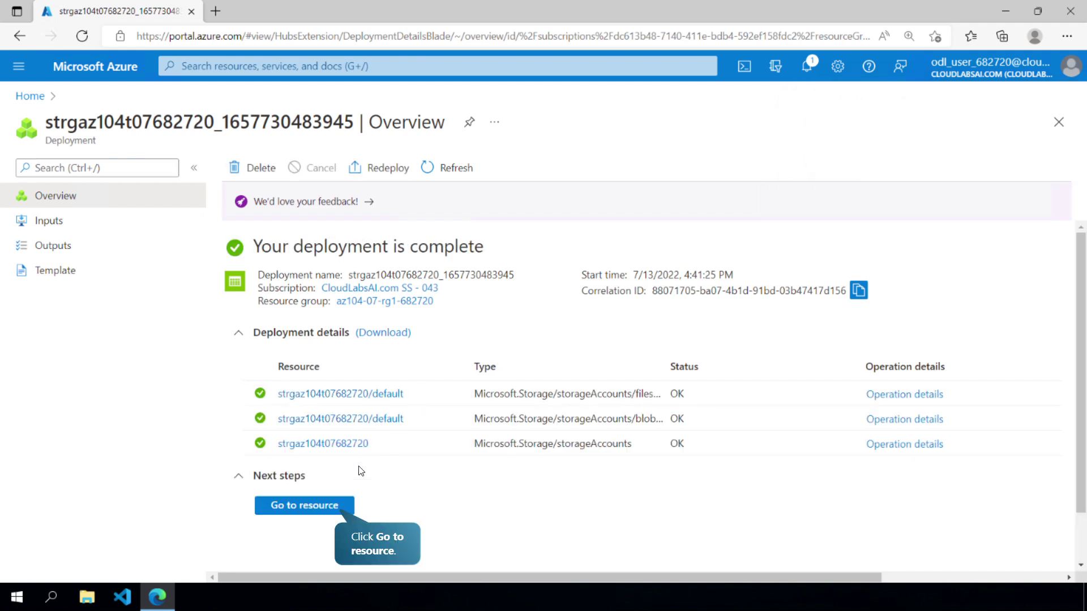
- Open strgaz104t07682720 and view its Geo-replication page: RA-GRS, West US primary, East US secondary
click(267, 506)
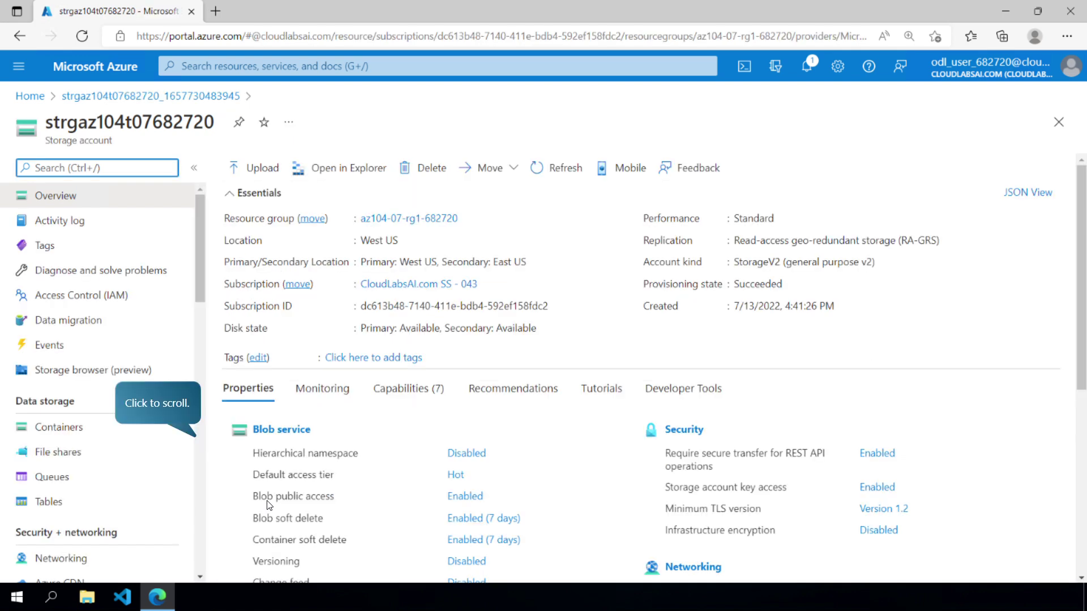
click(197, 504)
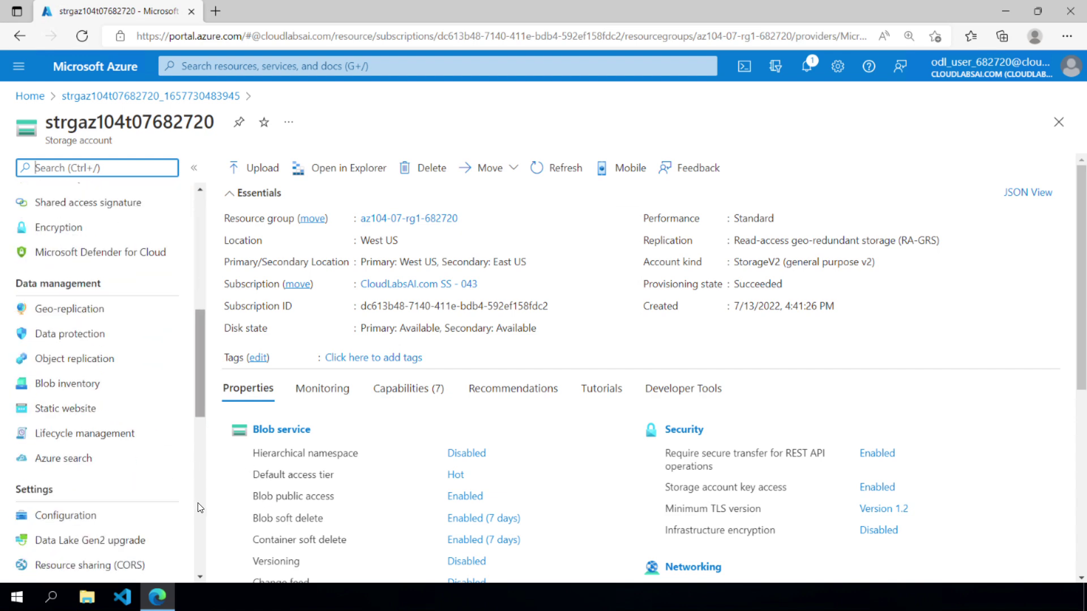
click(116, 222)
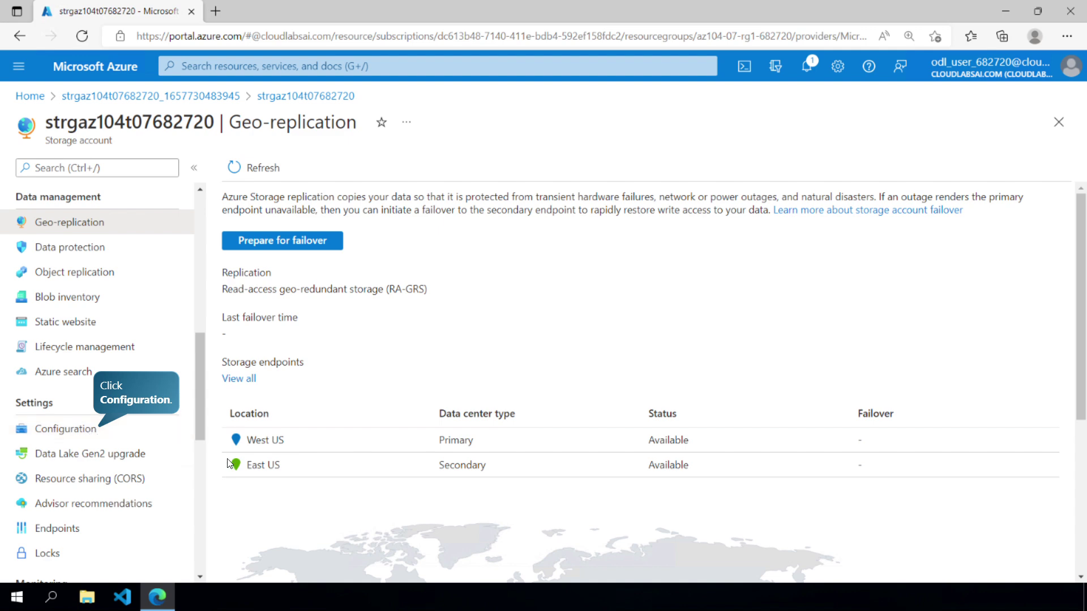
- Set Replication to Locally-redundant storage (LRS) in the account's Configuration and save
click(62, 427)
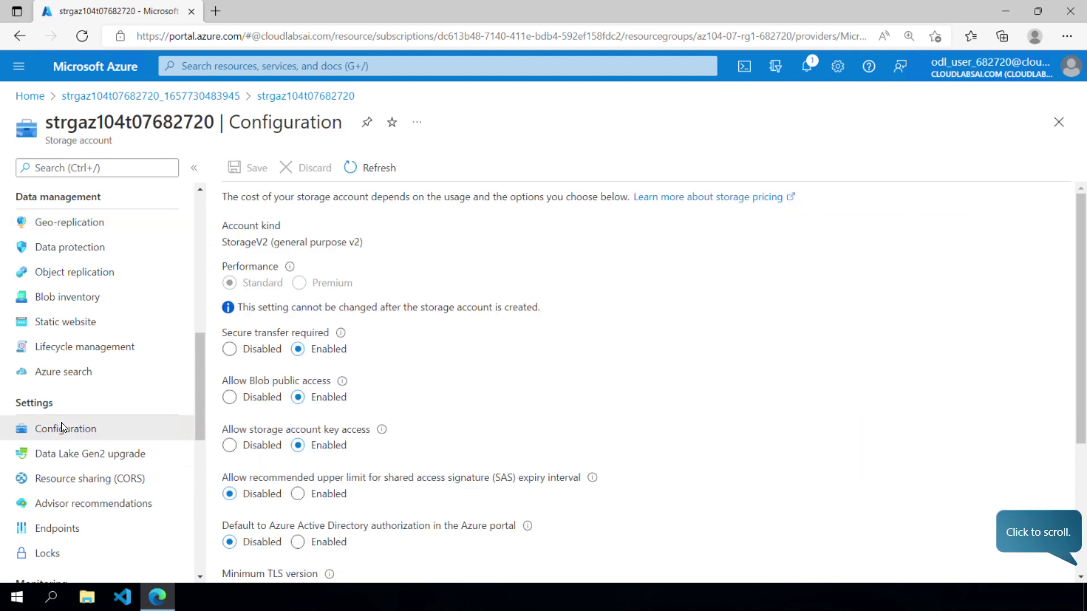
click(1082, 516)
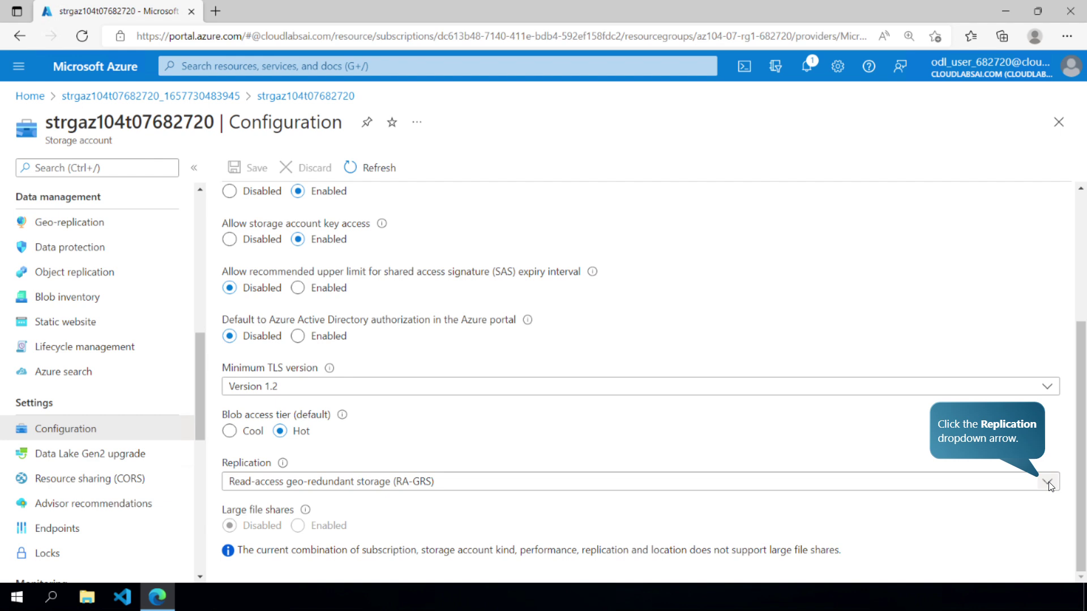
click(1048, 484)
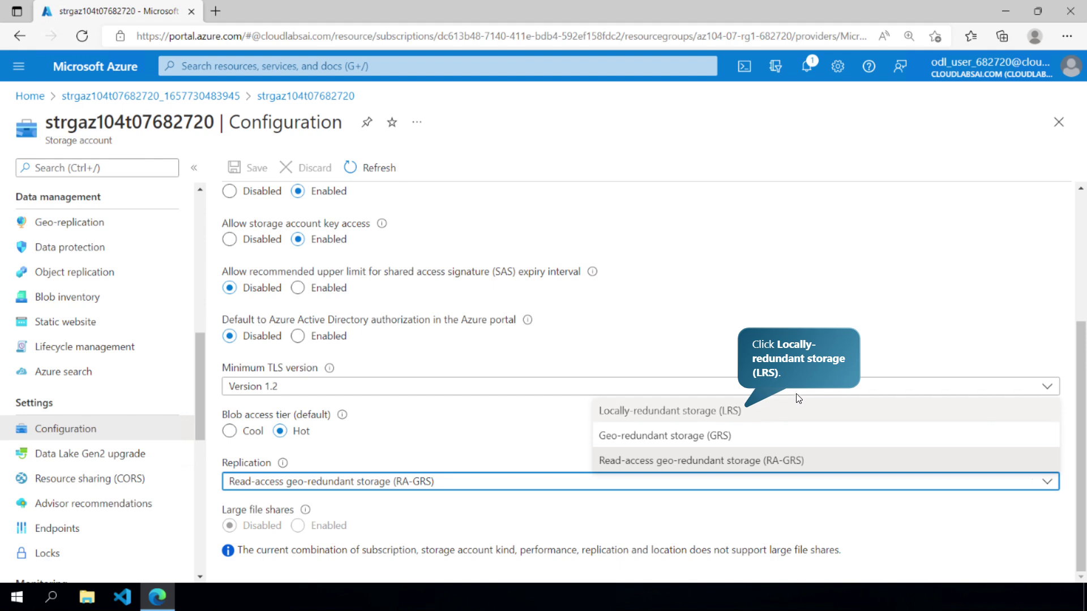
click(797, 411)
click(244, 167)
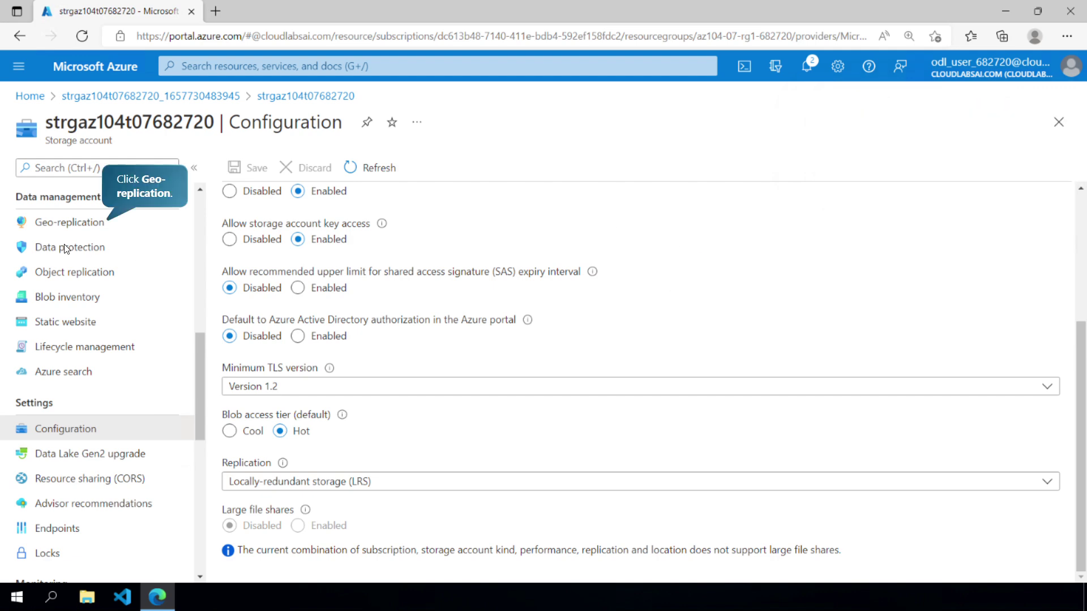
- Confirm only West US remains on Geo-replication, then set default blob access tier to Cool and save
click(74, 234)
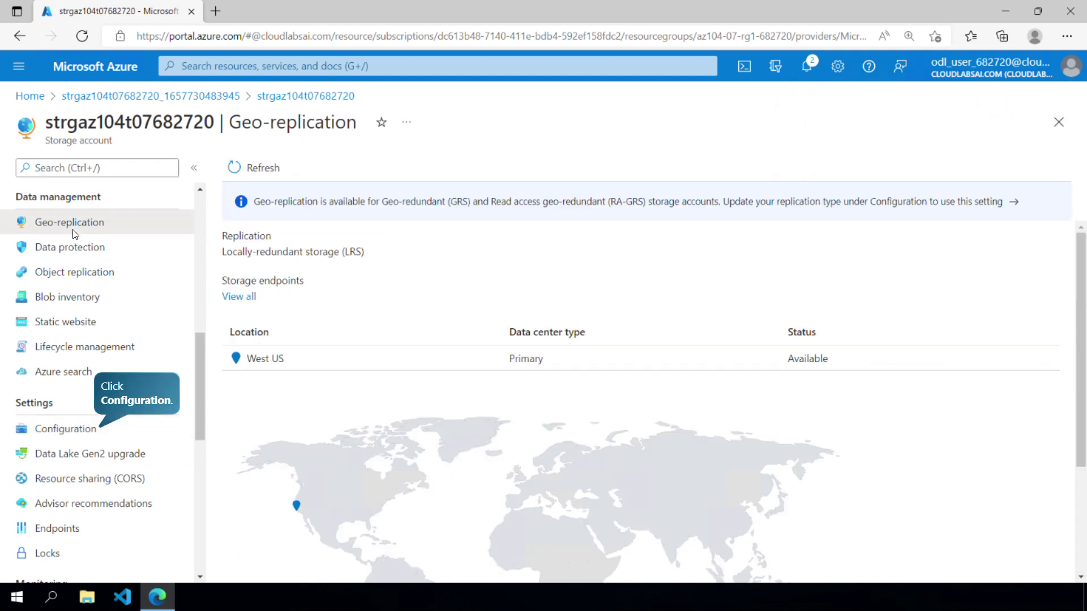
click(85, 430)
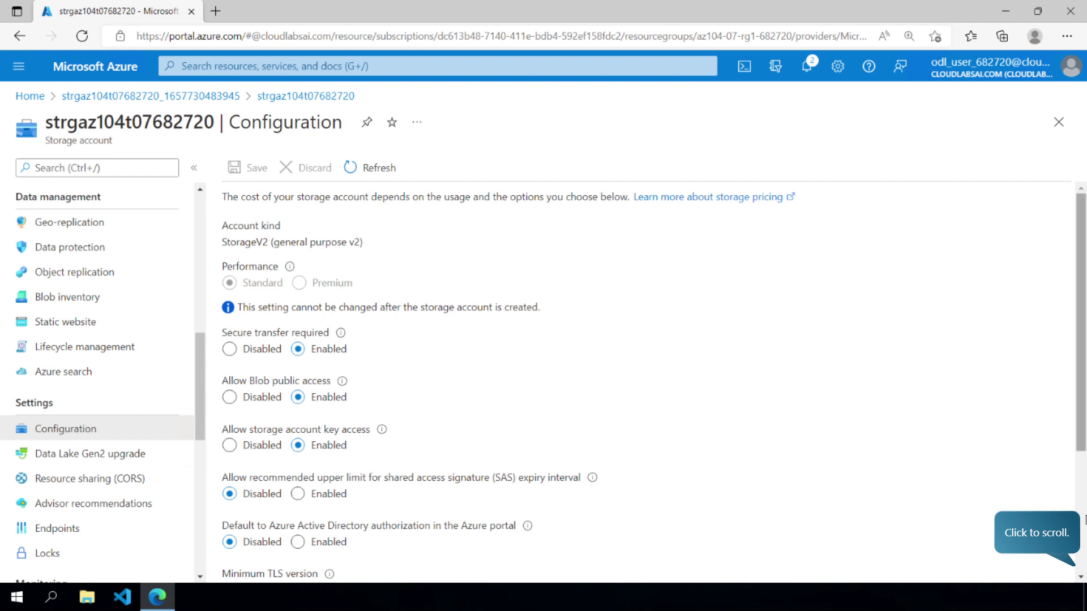
click(1073, 517)
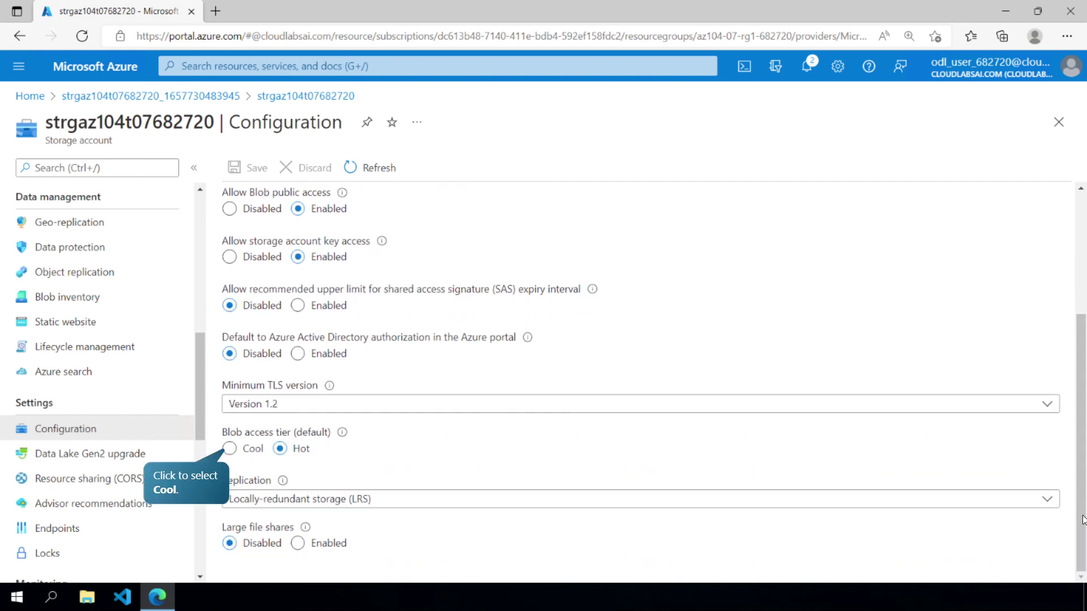
click(229, 448)
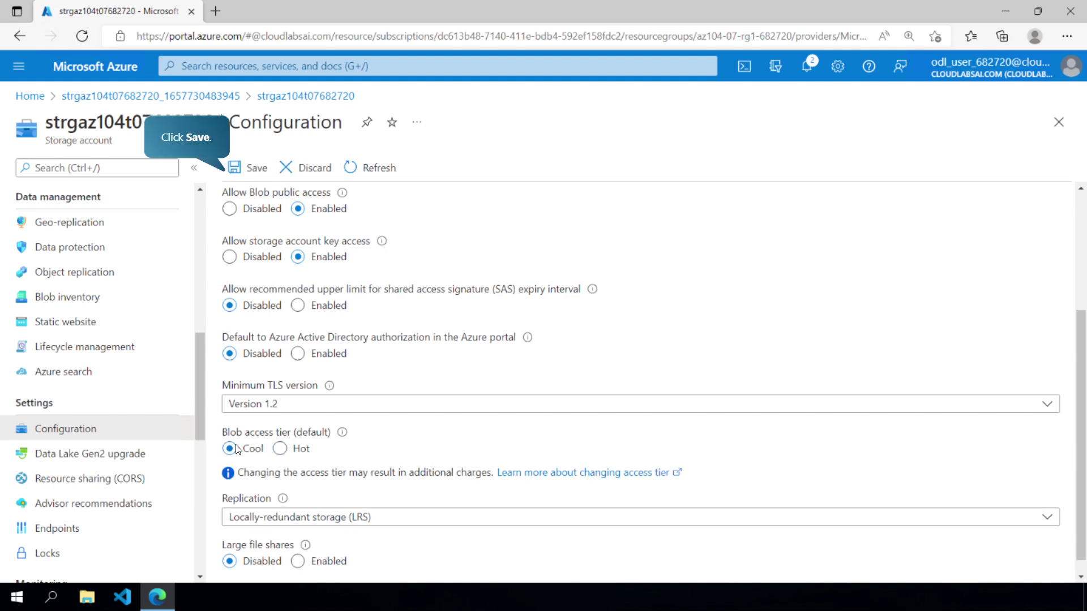
click(236, 169)
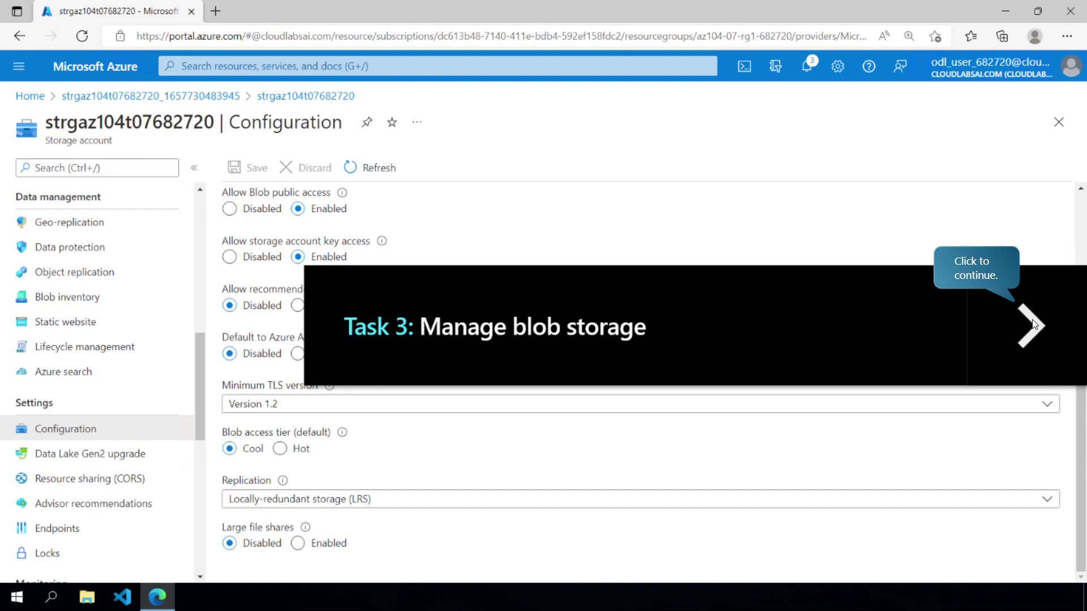
- Add a private container named az104-07-container under Containers and open it
click(1032, 324)
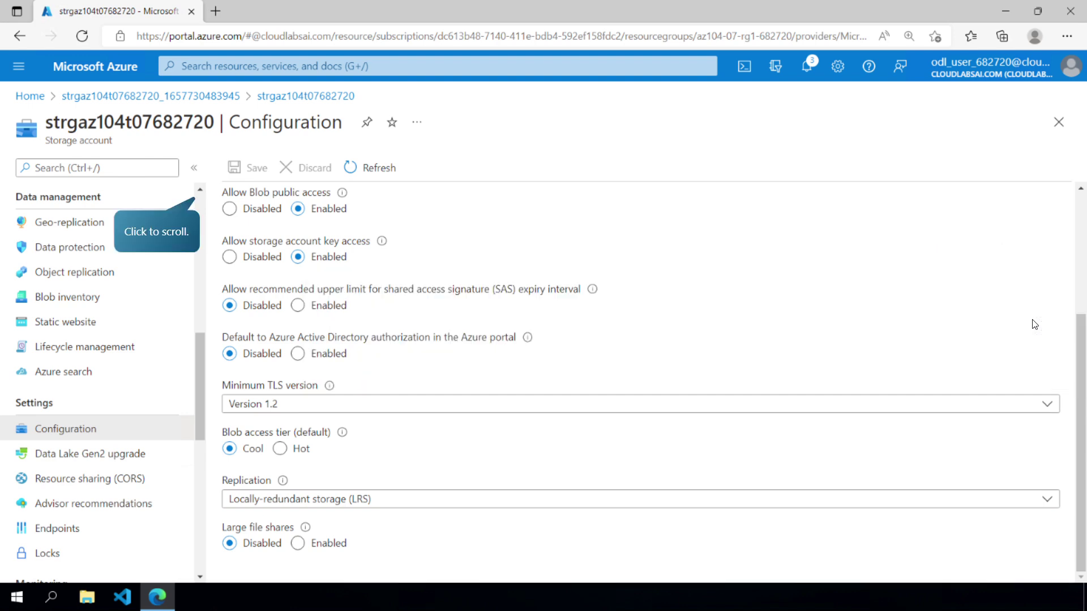
click(199, 191)
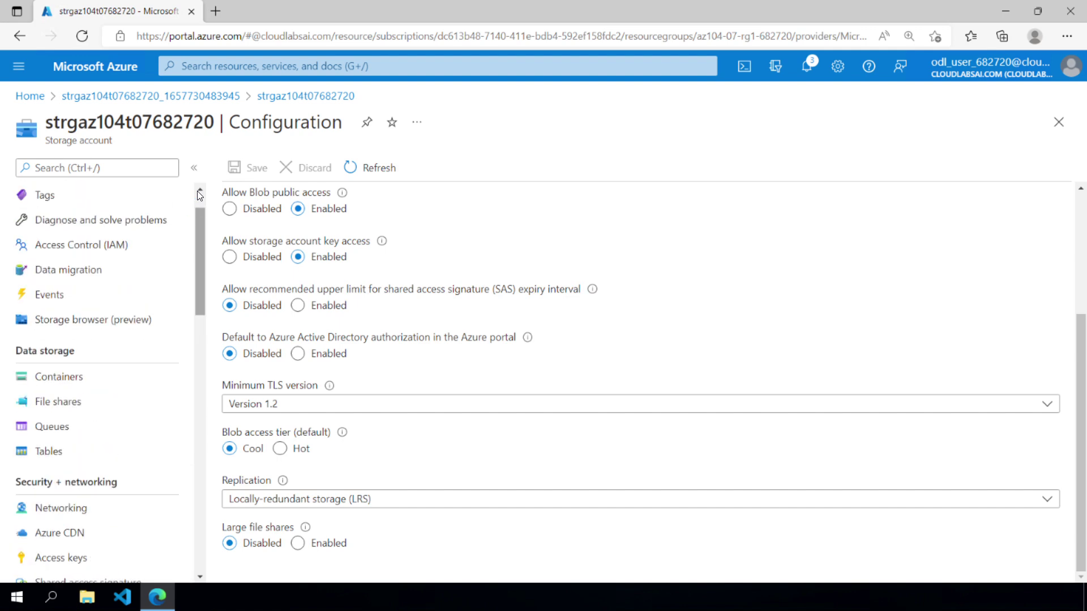
click(31, 416)
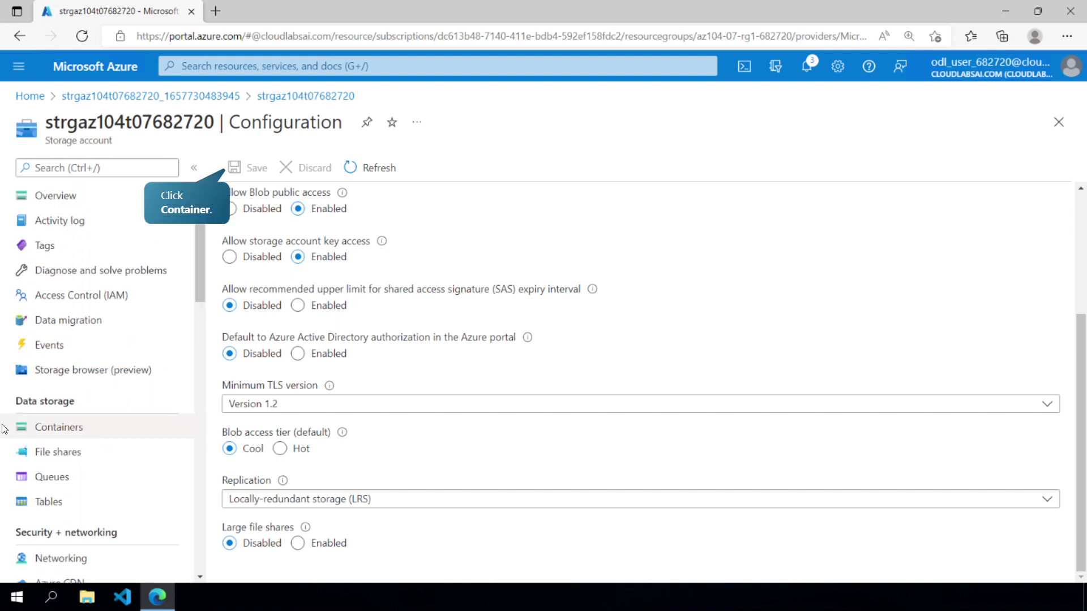
click(255, 167)
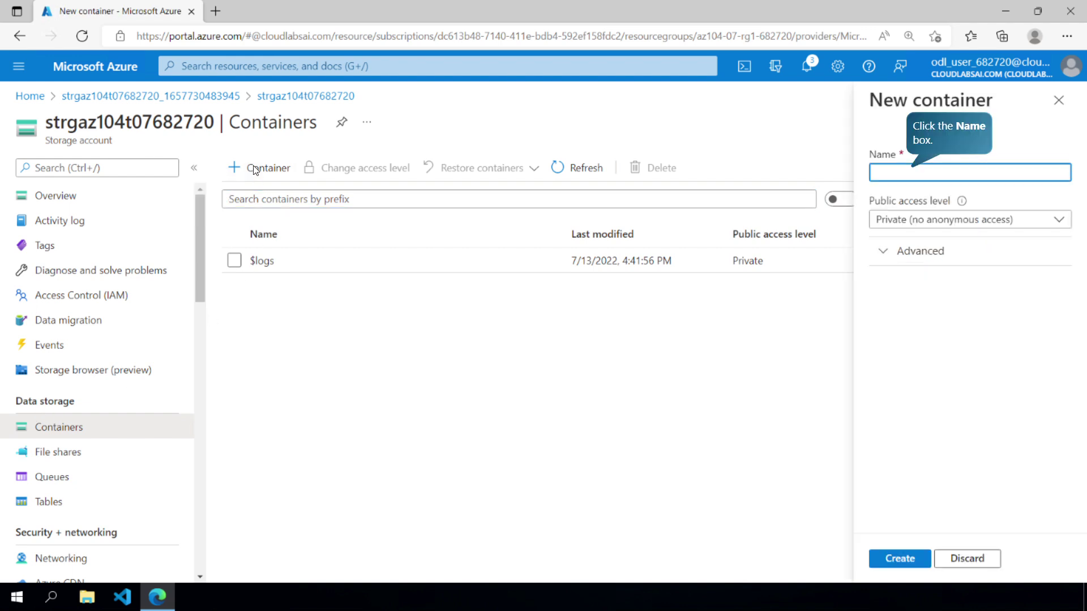
click(932, 173)
text(az104-07-container)
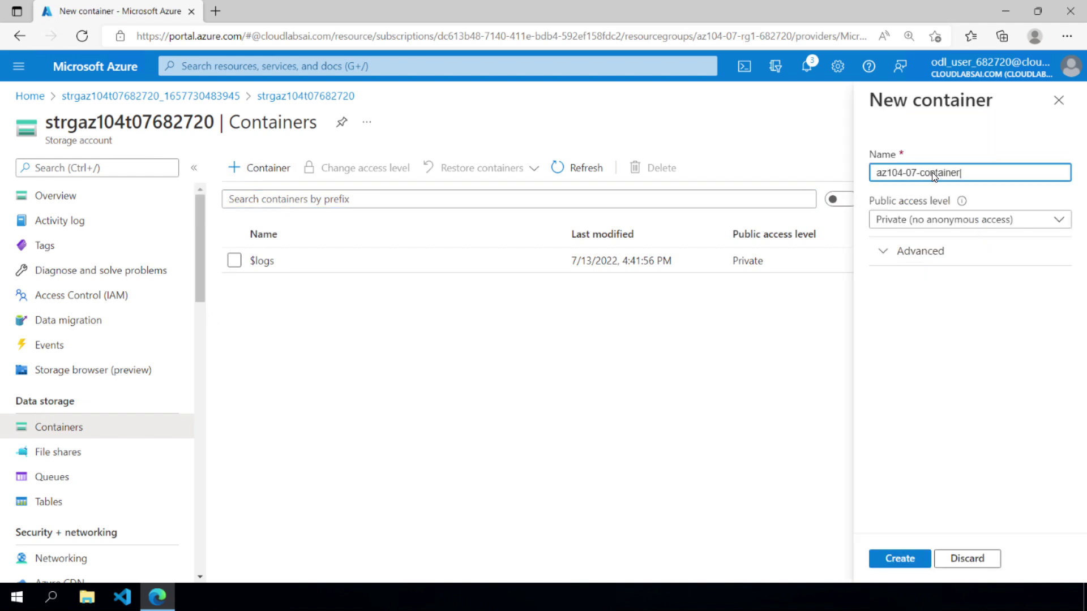
click(903, 558)
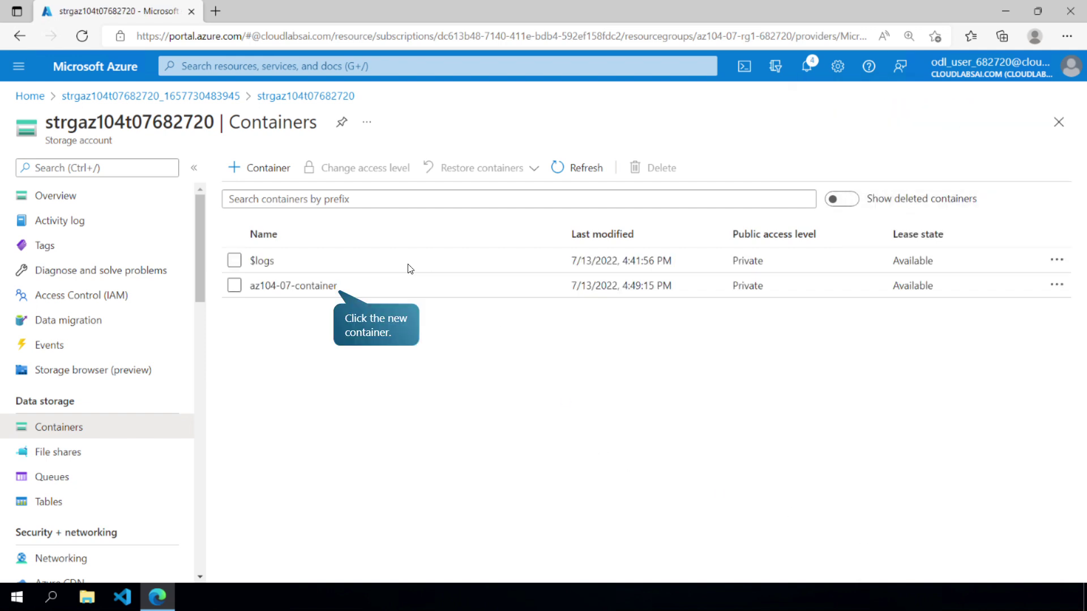
click(349, 283)
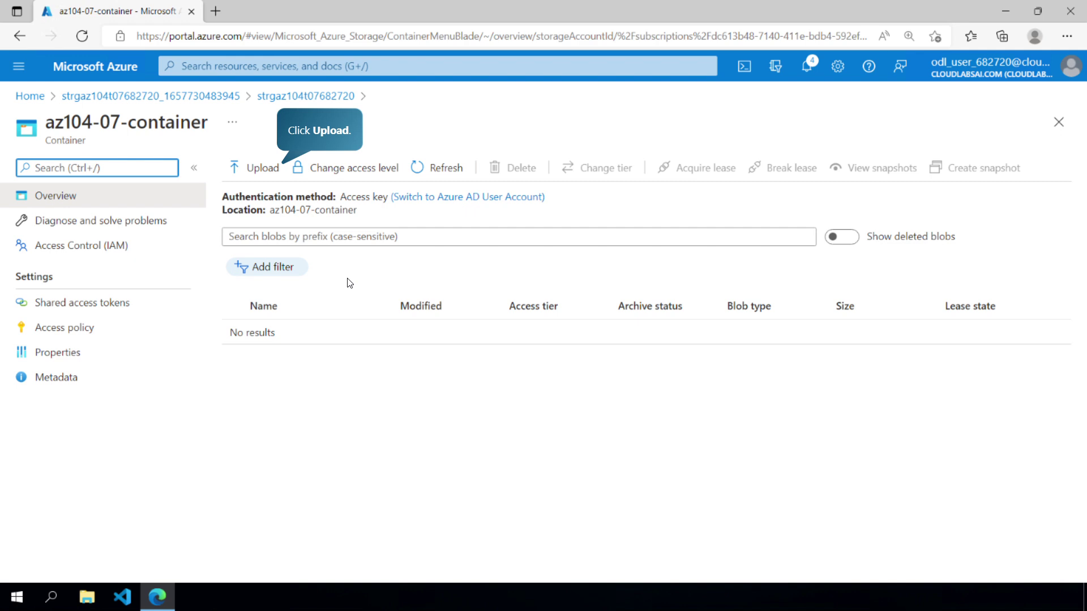
- Select the local LICENSE file for upload to az104-07-container
click(244, 169)
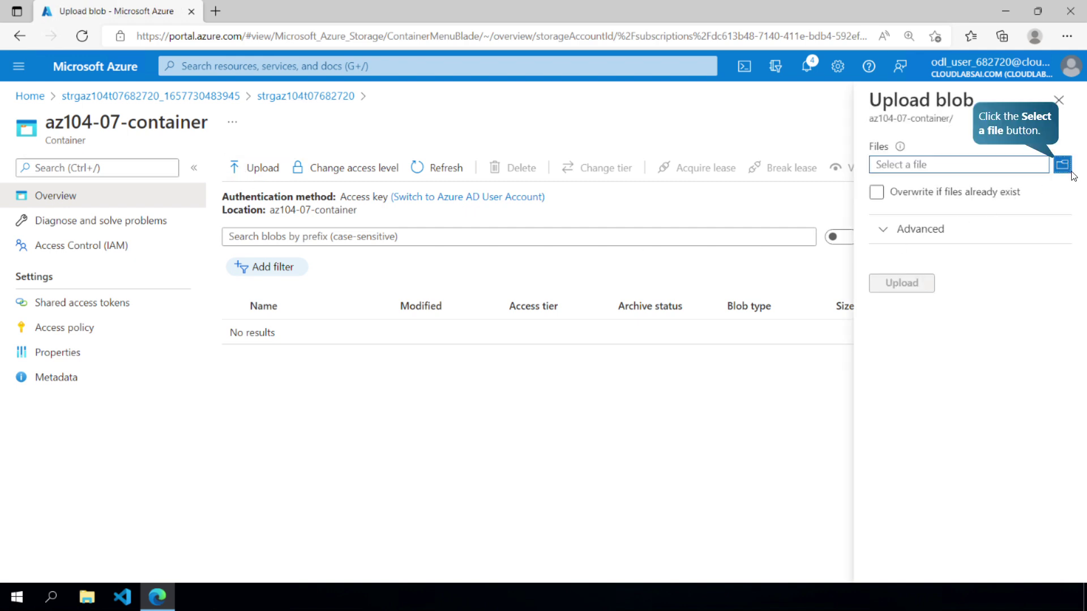
click(1064, 167)
click(408, 279)
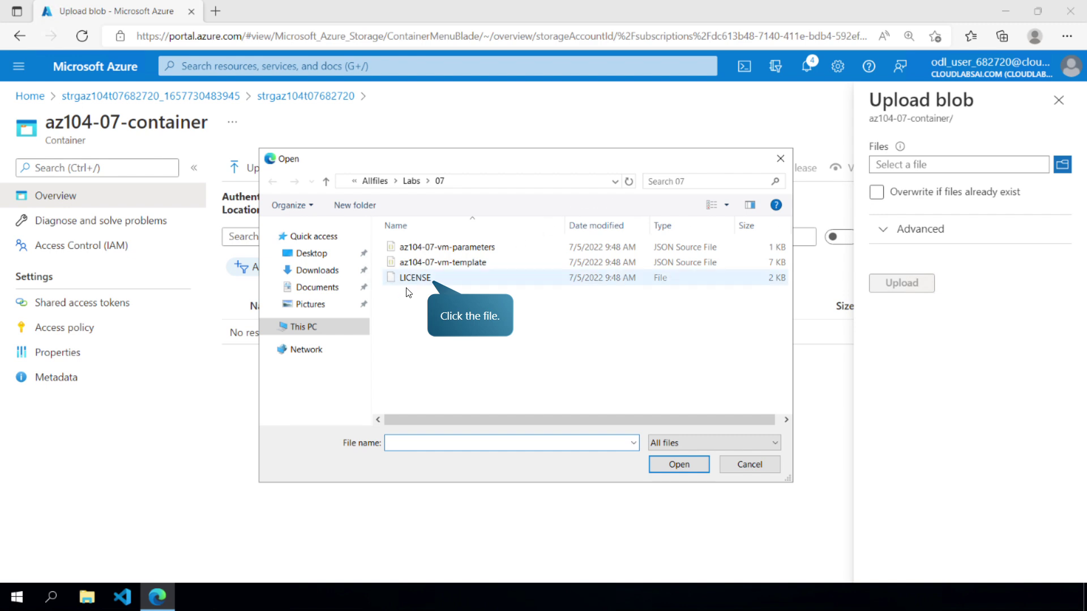
click(689, 466)
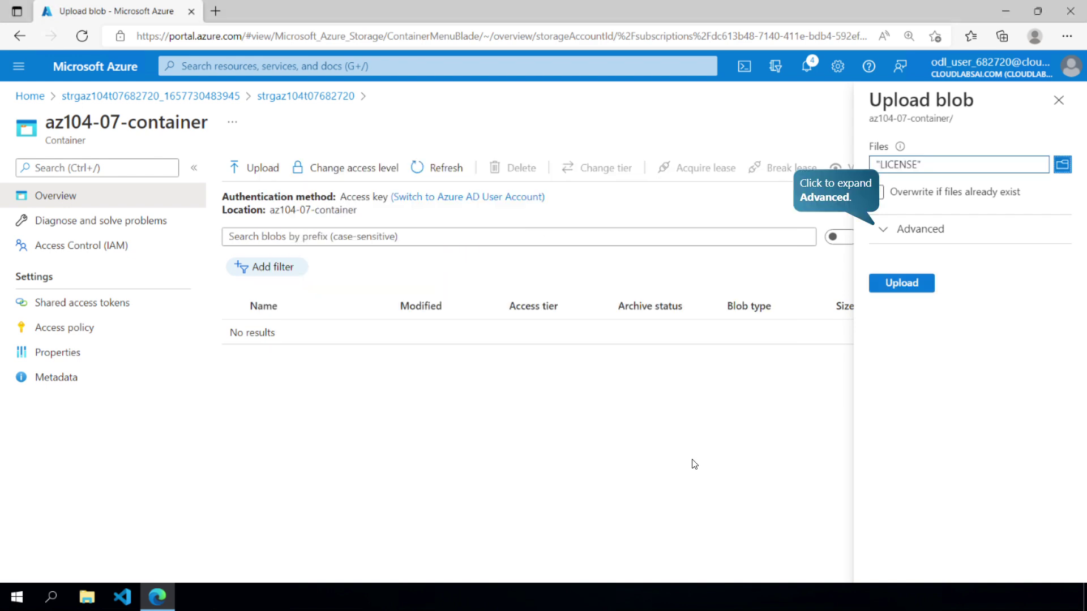
- Upload LICENSE with Hot access tier into a licenses folder, then open that folder
click(916, 228)
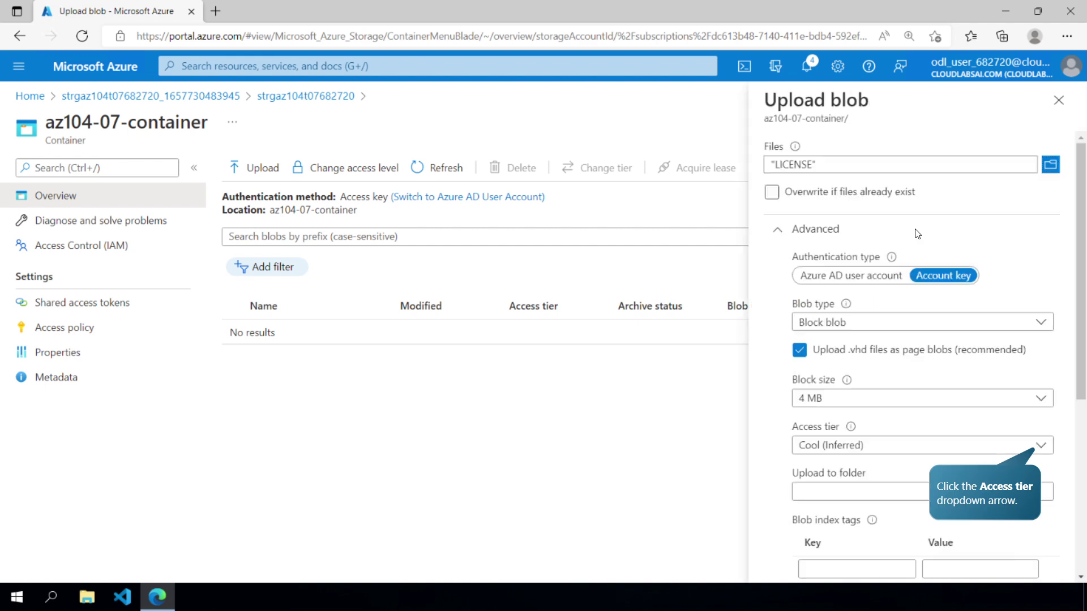
click(1042, 446)
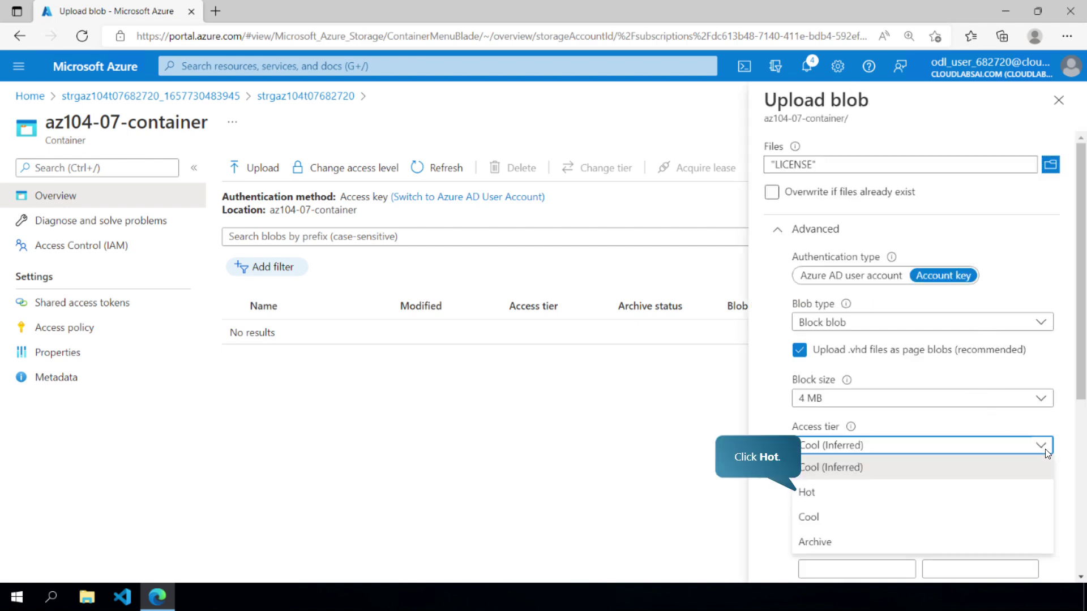
click(812, 490)
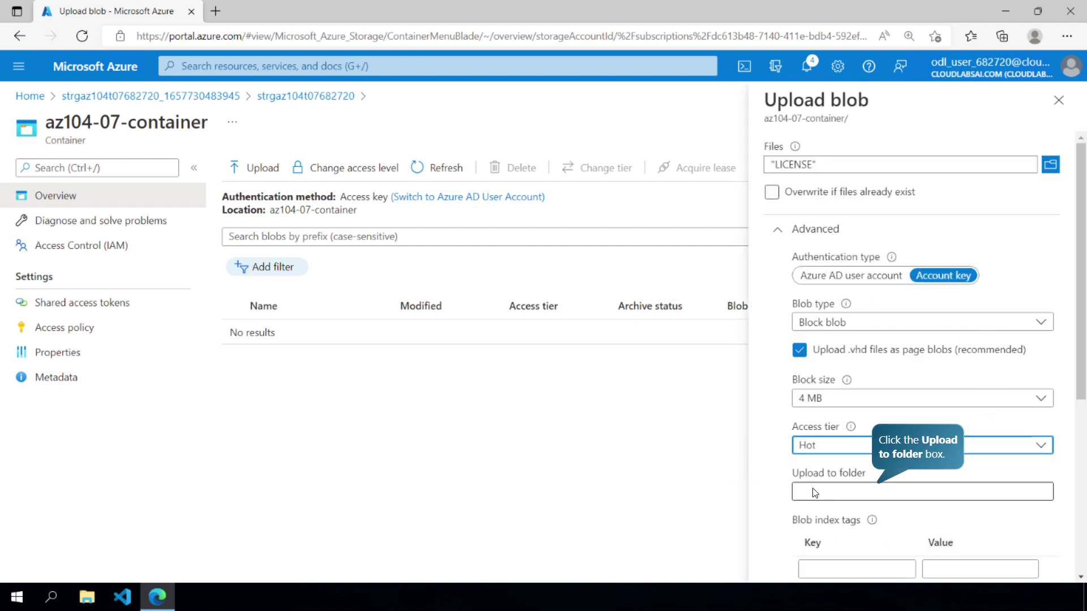
click(898, 501)
text(licenses)
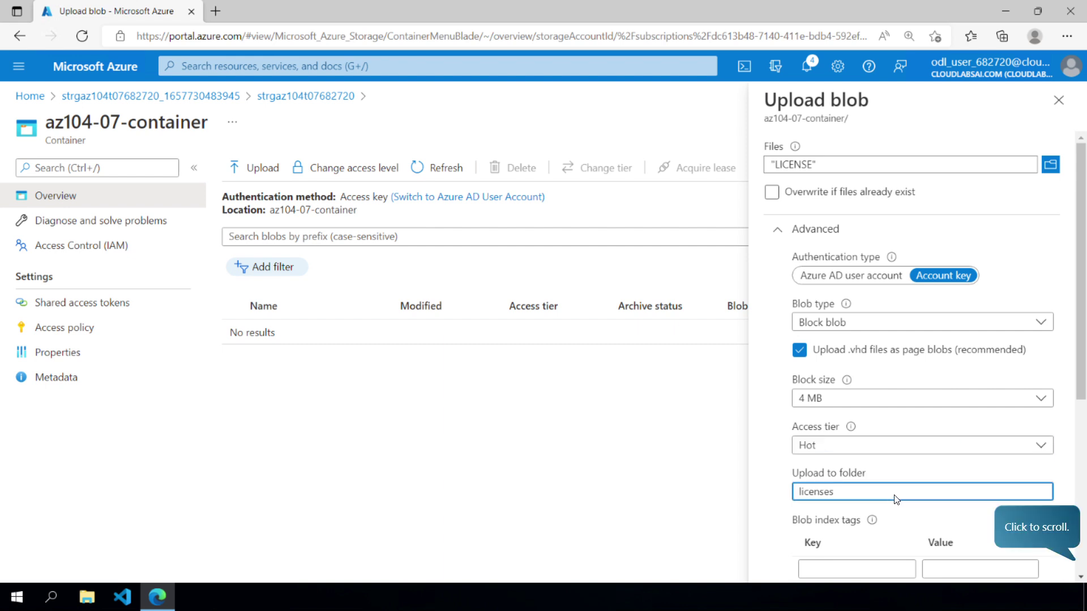
click(1077, 515)
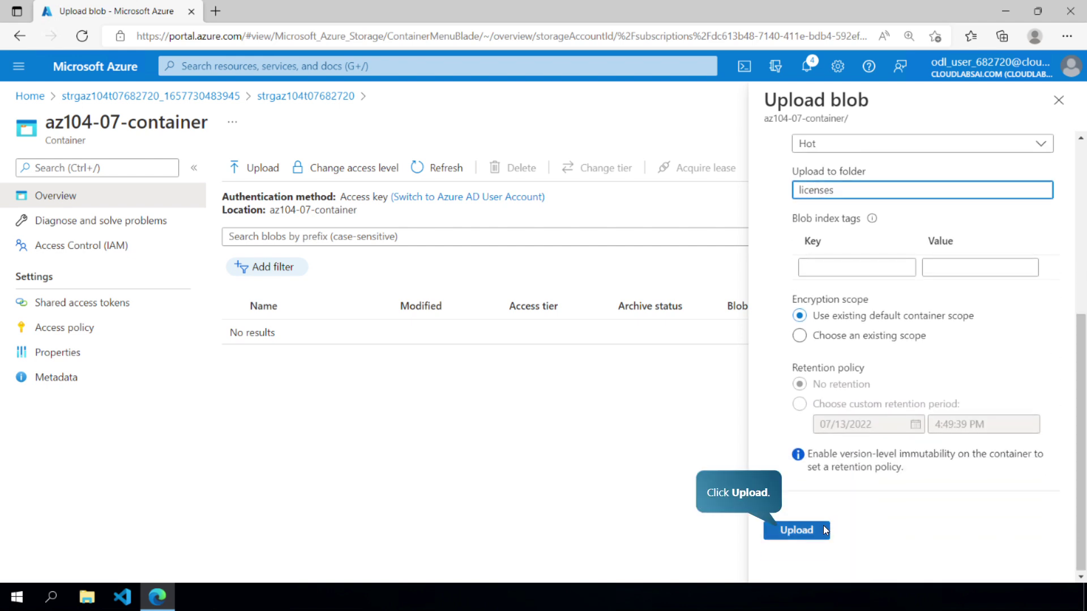
click(817, 527)
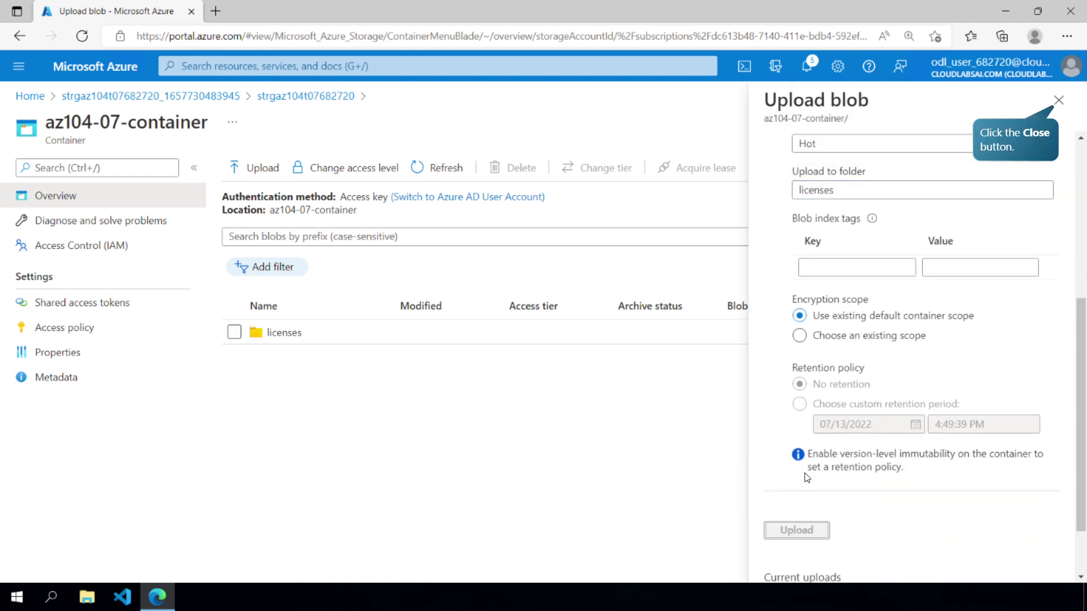
click(1058, 100)
click(284, 335)
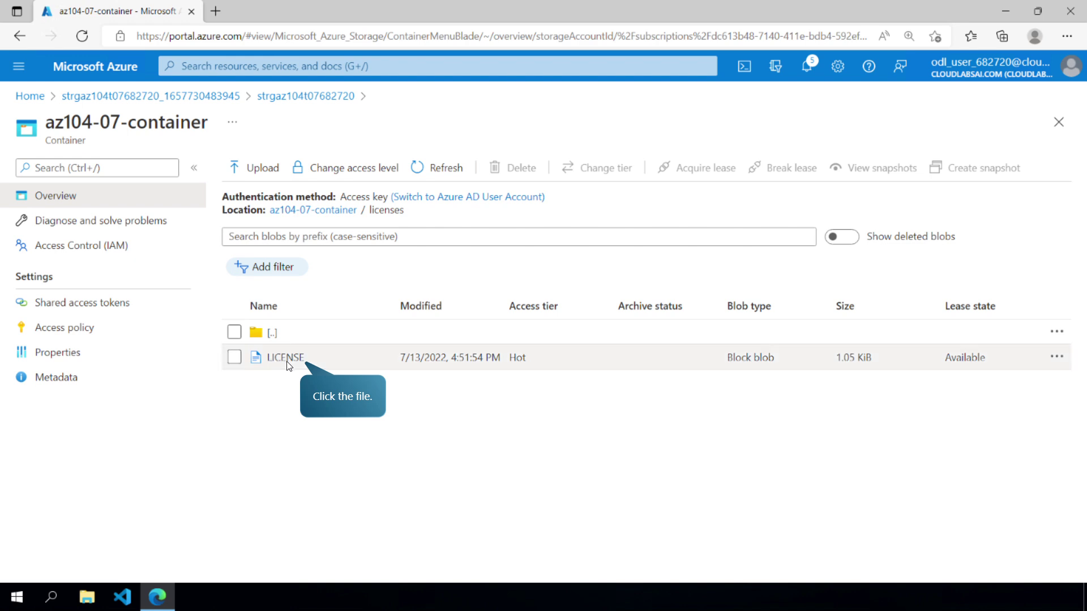
- Open the licenses/LICENSE blob's properties and copy its URL to the clipboard
click(286, 358)
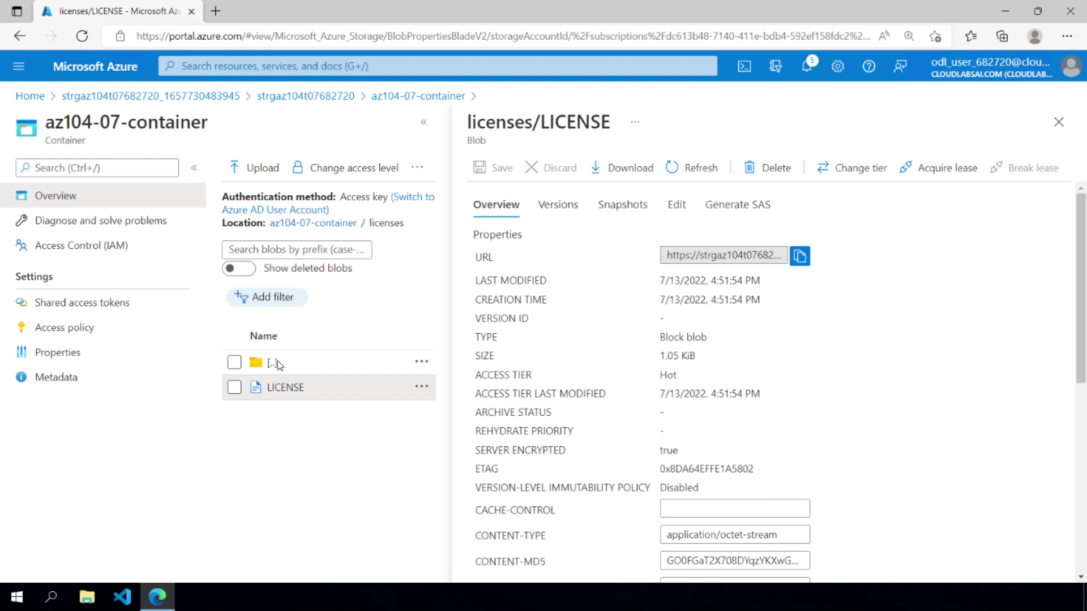
click(918, 226)
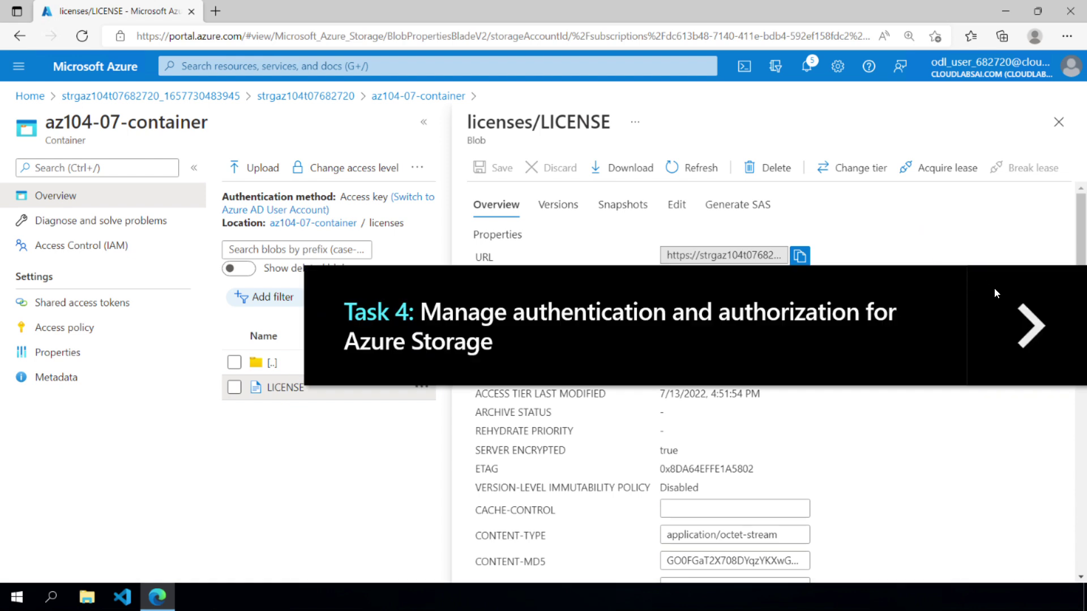
click(1040, 307)
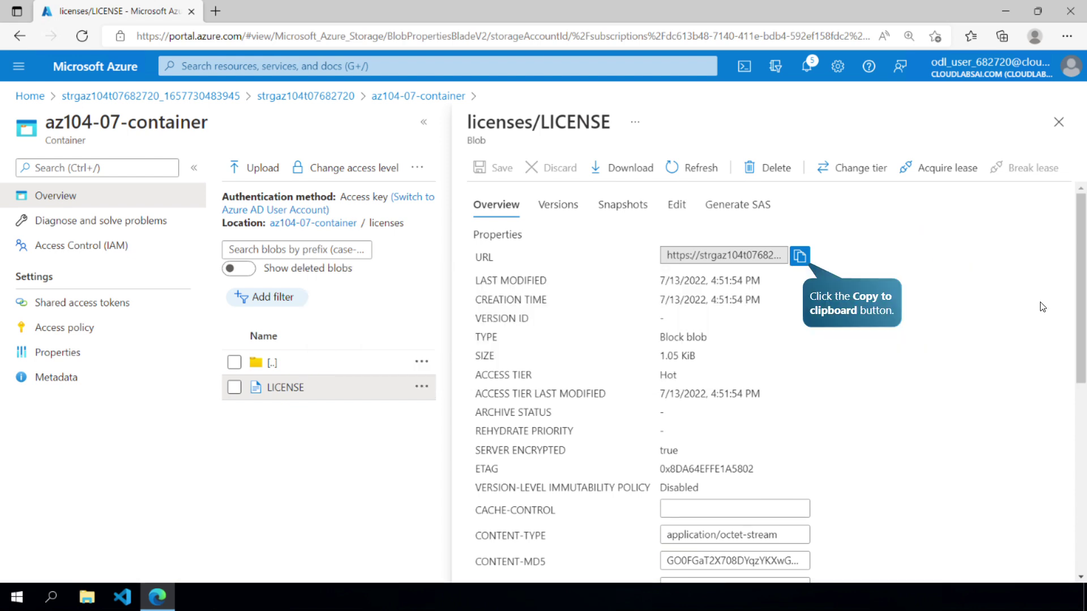
click(800, 255)
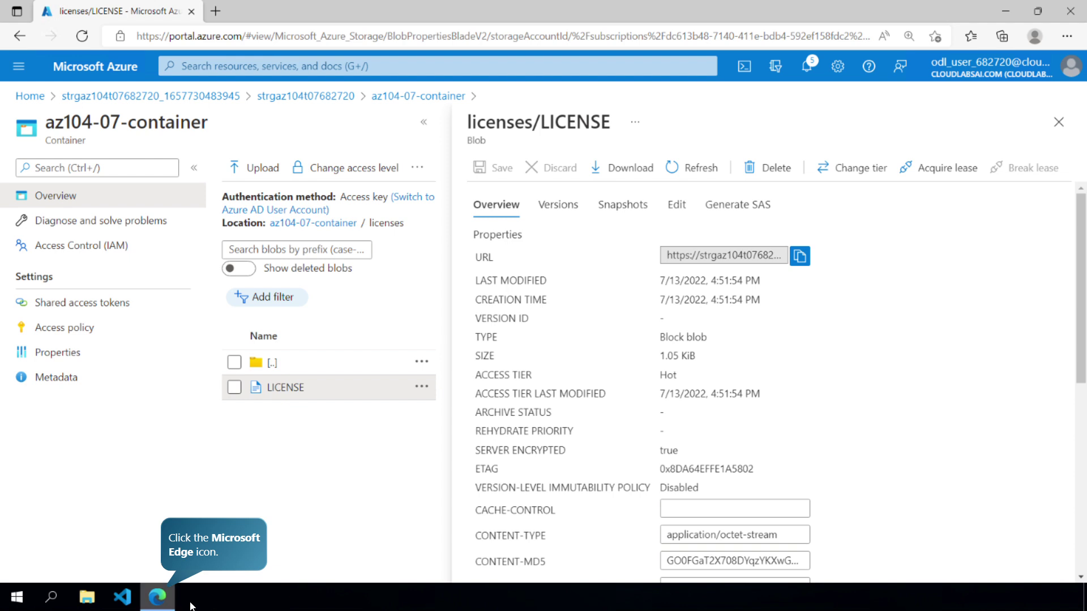
- Load the plain LICENSE blob URL in an Edge InPrivate window, see ResourceNotFound, then close it
right_click(162, 599)
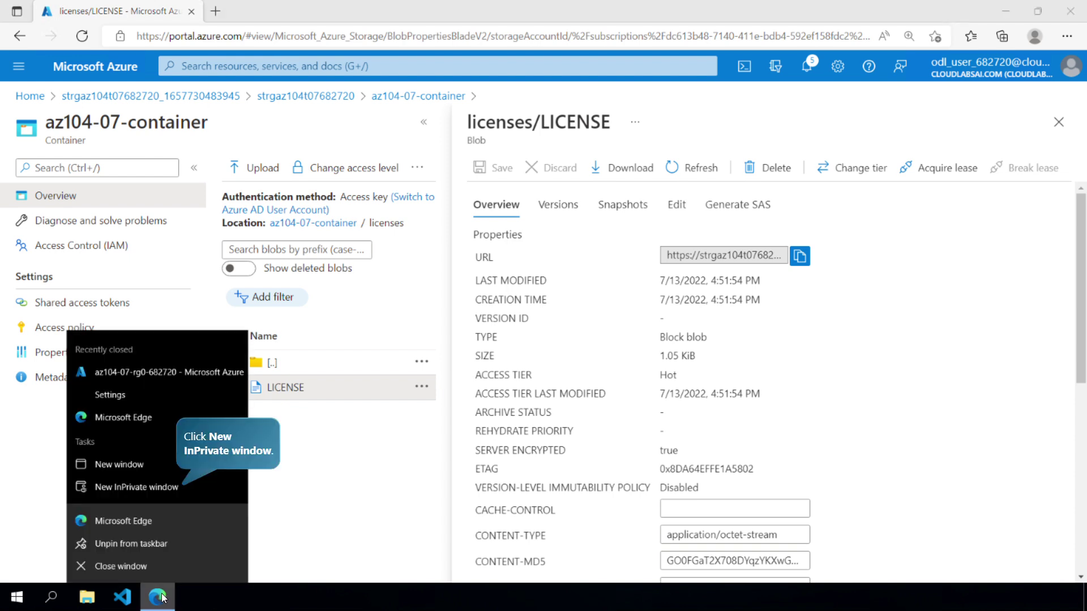
click(173, 486)
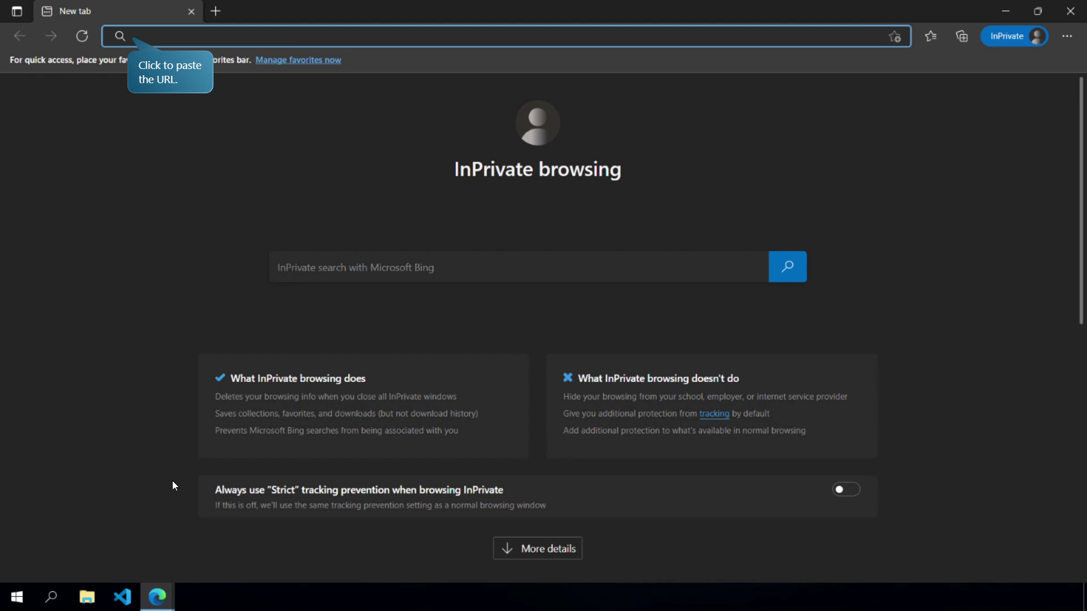
click(222, 36)
key(ctrl+v)
key(Return)
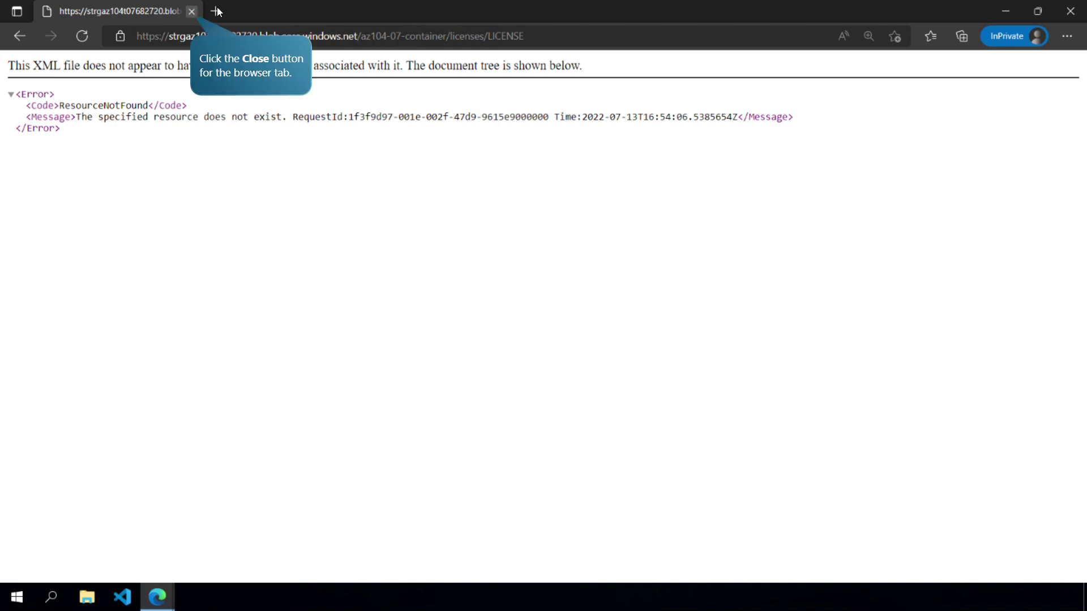
click(193, 11)
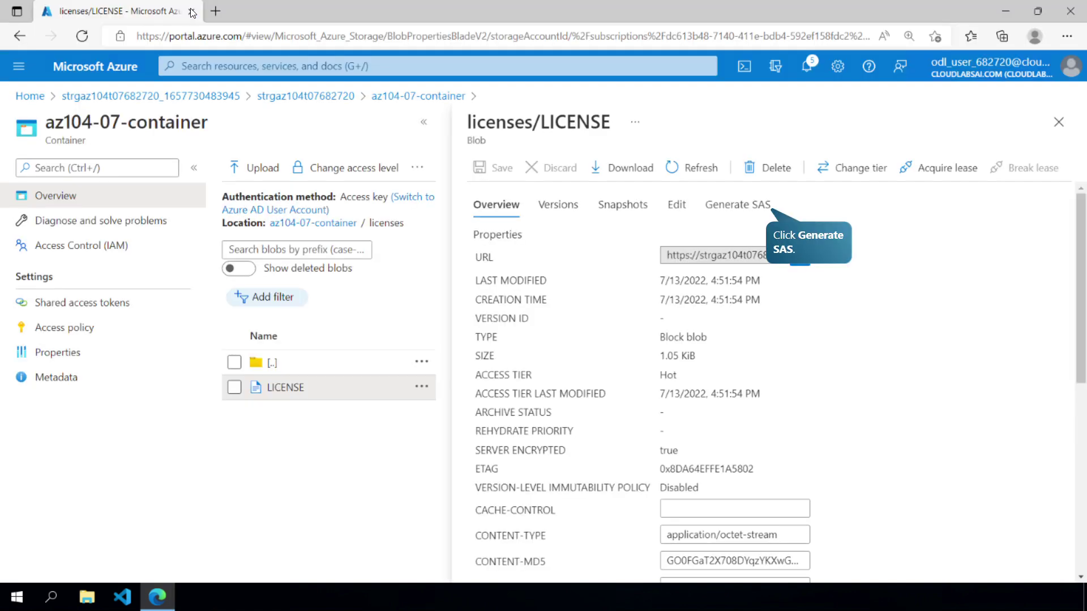
- Generate a read SAS token for LICENSE with start date 07/12/2022 and copy the Blob SAS URL
click(747, 207)
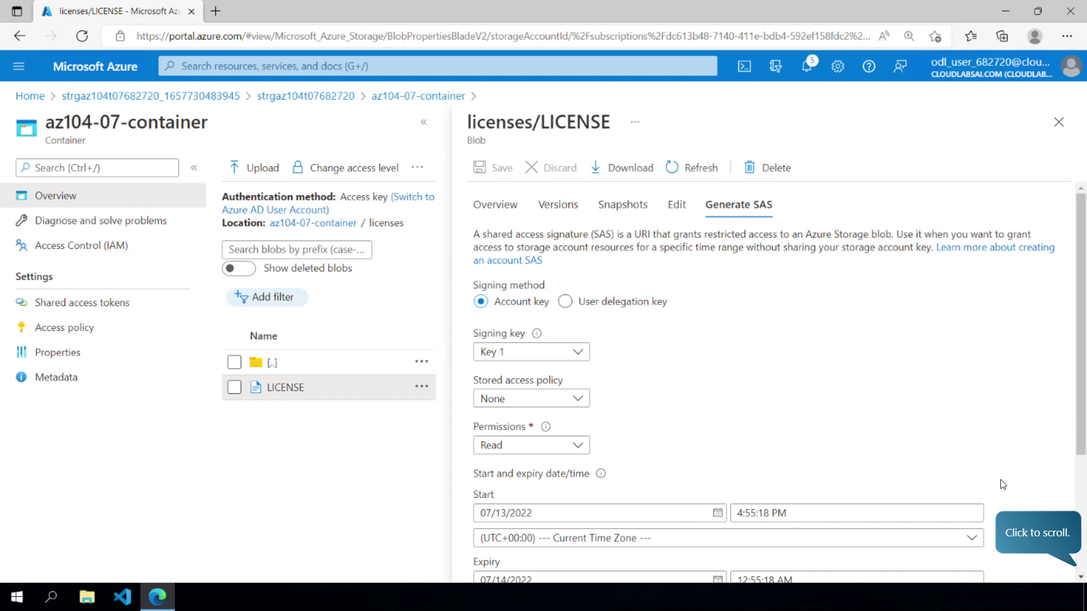
click(1084, 484)
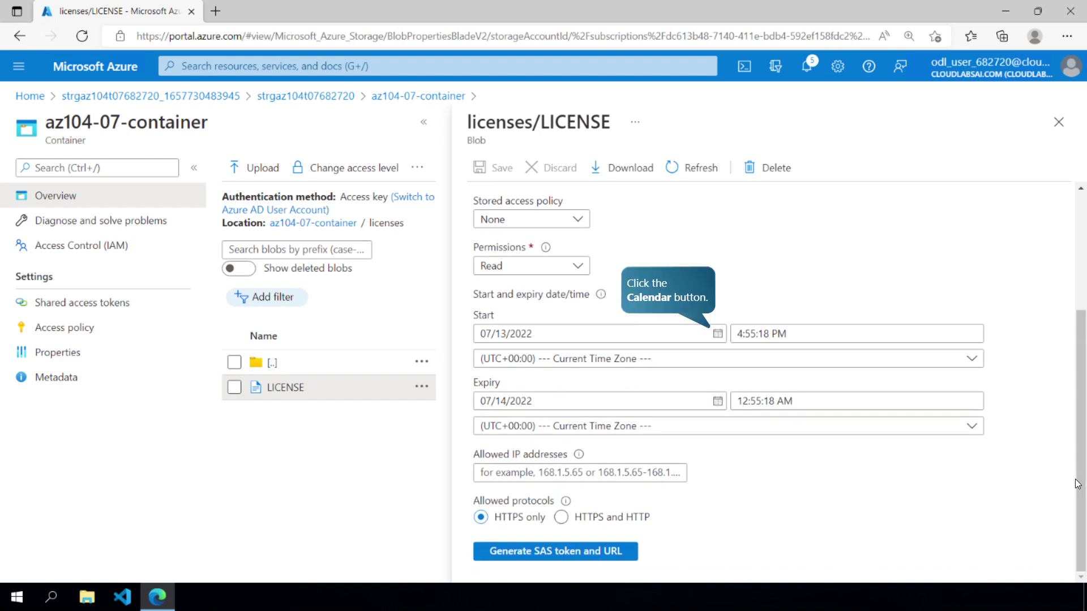
click(718, 334)
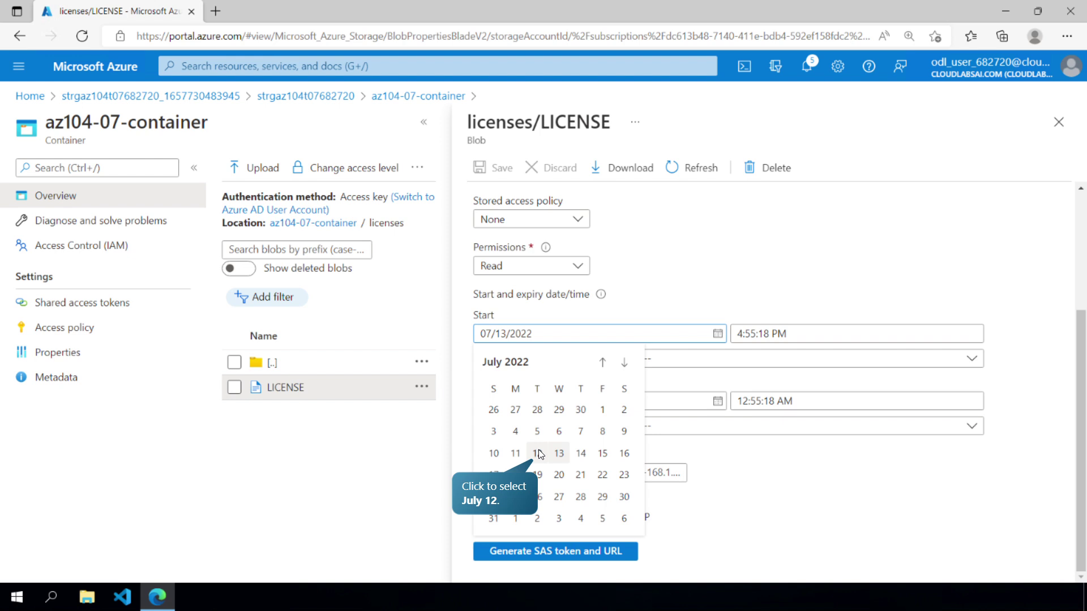
click(539, 451)
click(603, 552)
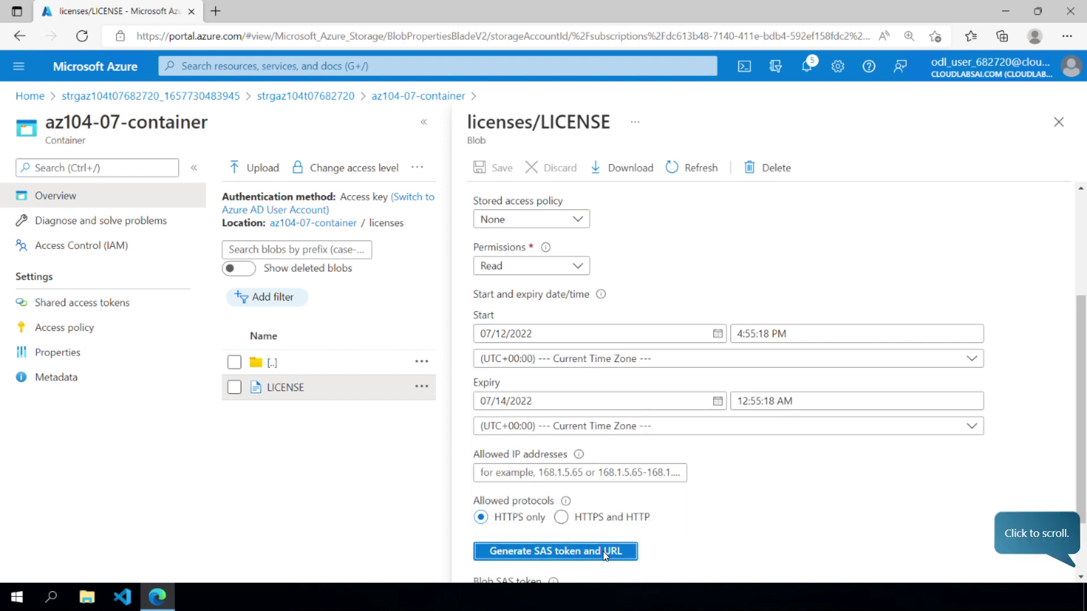
click(1080, 560)
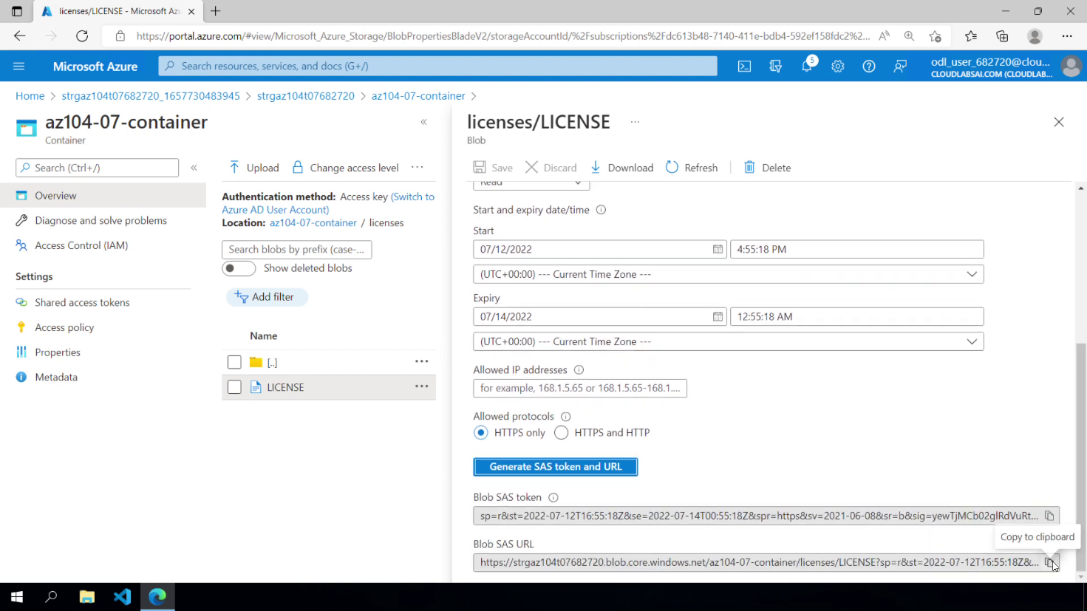
click(1050, 562)
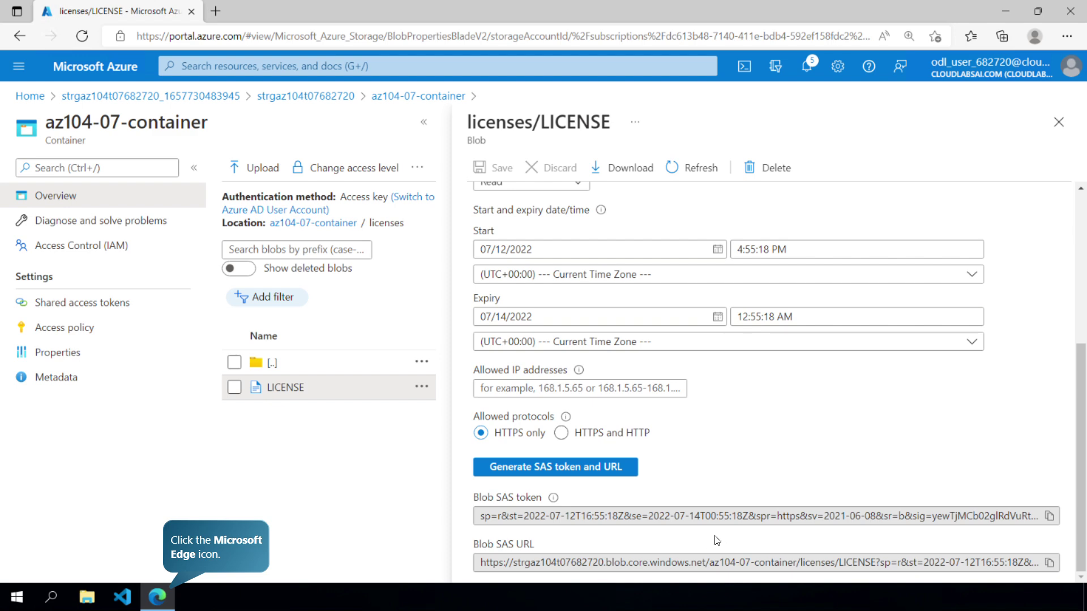
- Paste the Blob SAS URL into a new Edge InPrivate window to download LICENSE
right_click(155, 589)
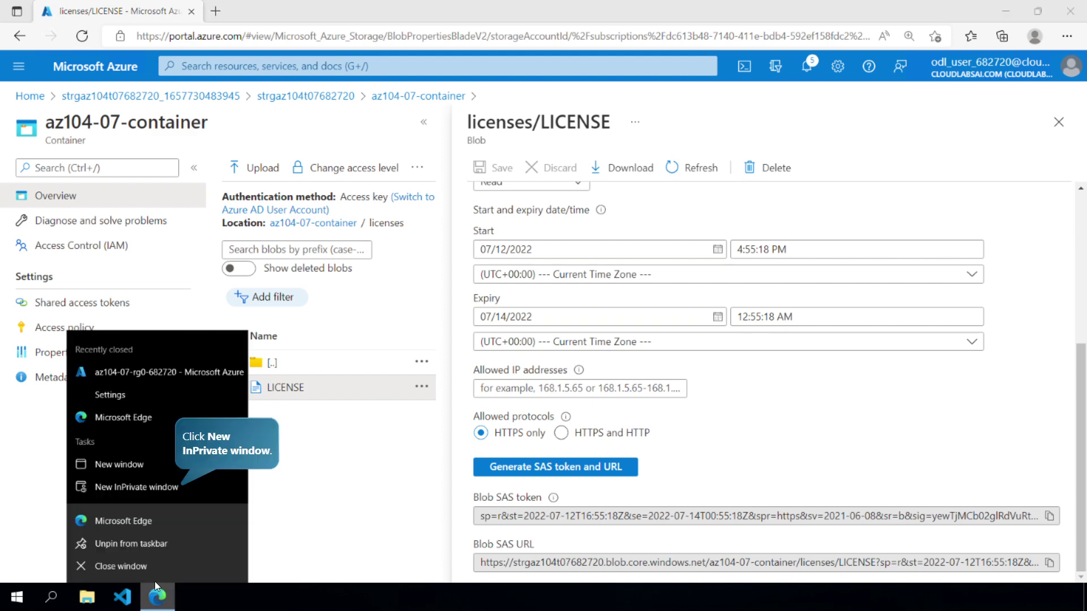
click(157, 487)
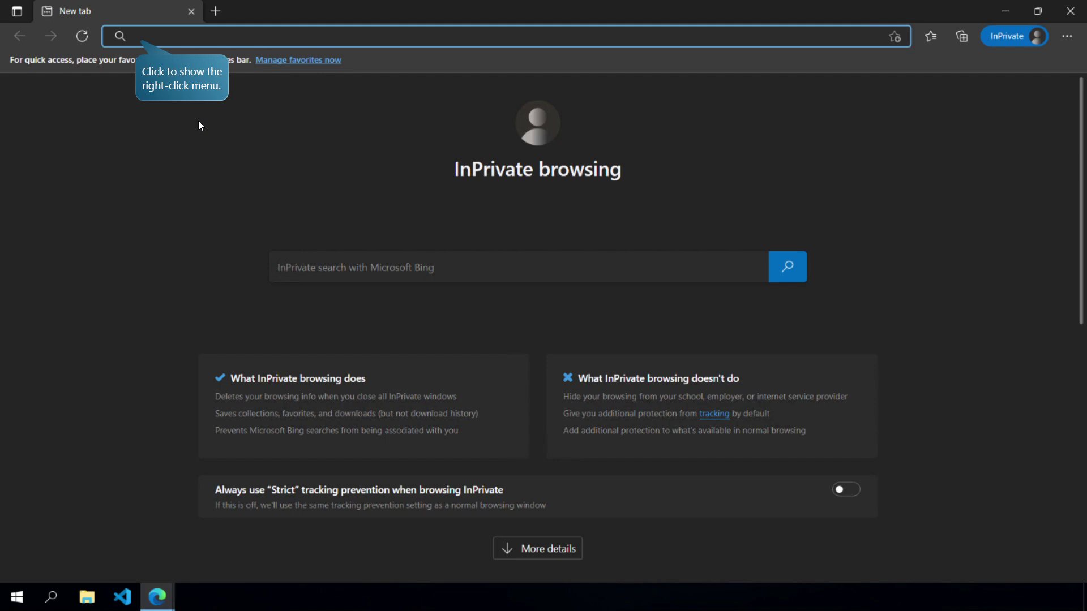
right_click(208, 31)
click(165, 170)
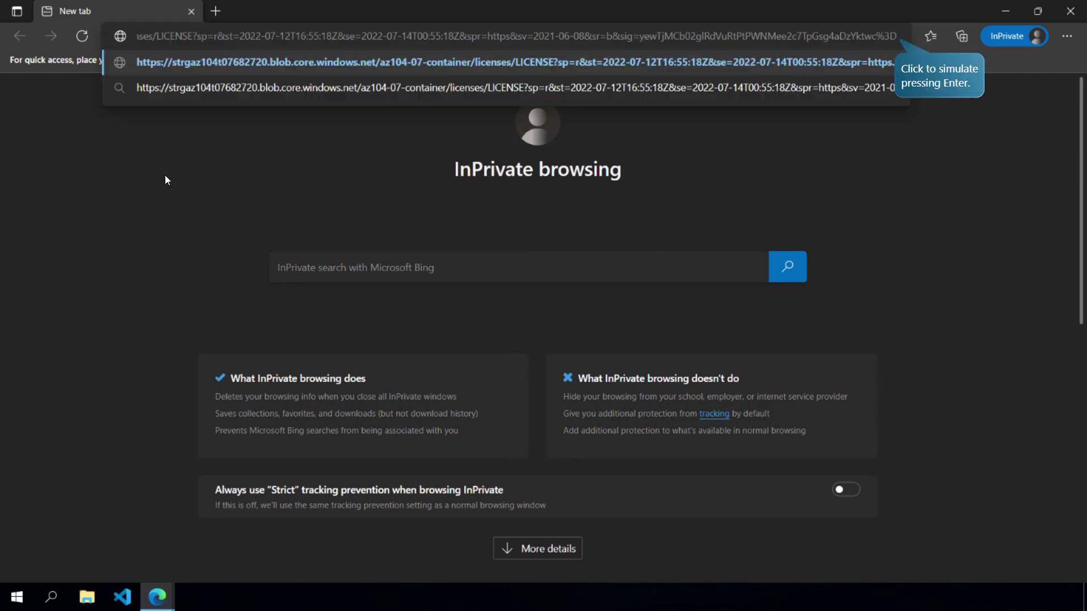
click(914, 83)
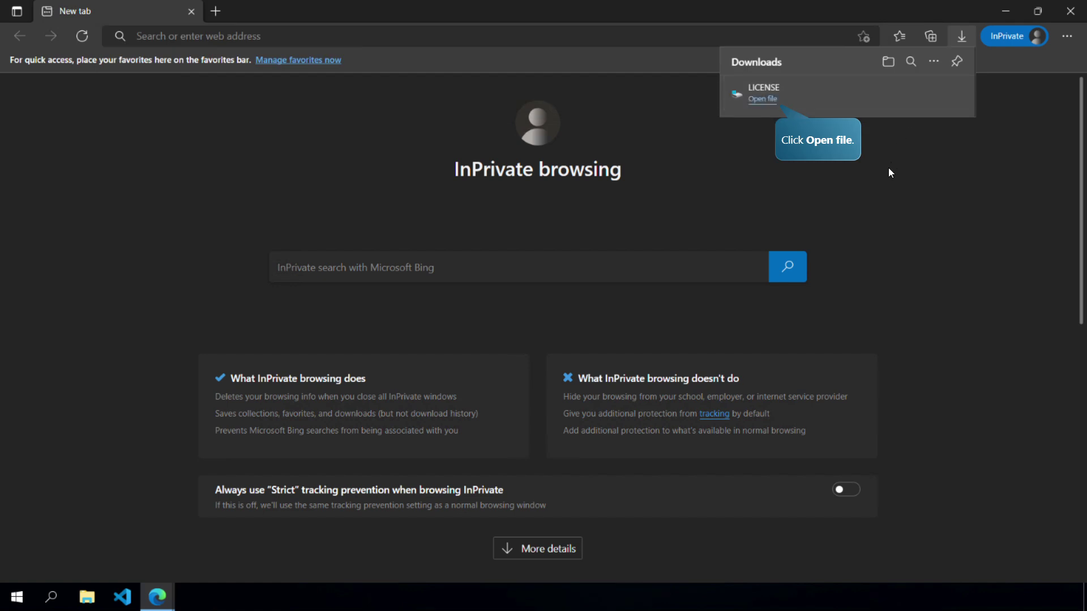
- Open the downloaded LICENSE file showing the MIT License, then close it and the InPrivate window
click(763, 99)
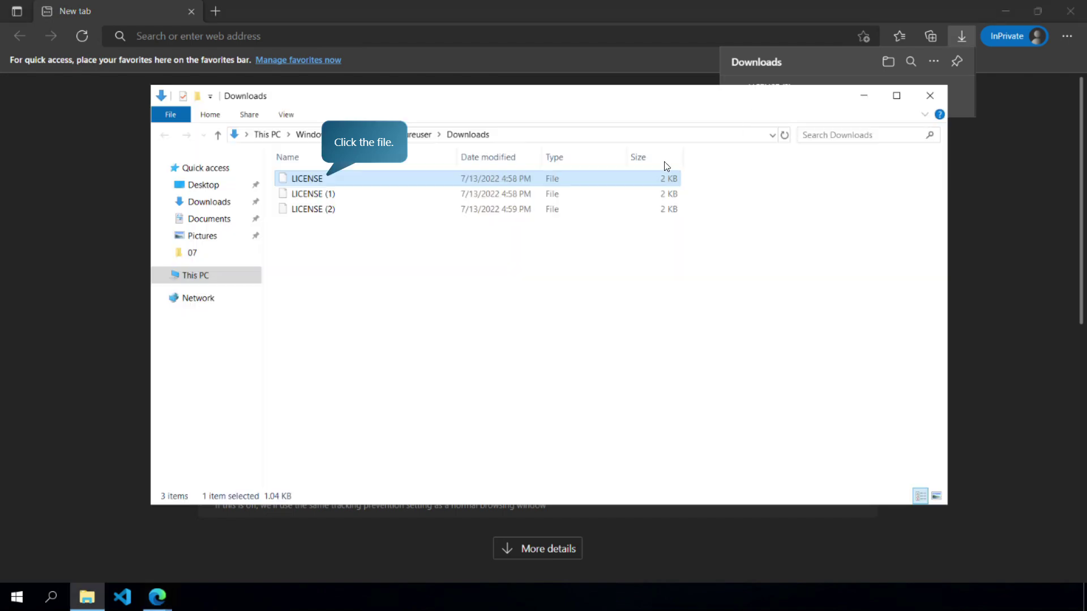
double_click(303, 178)
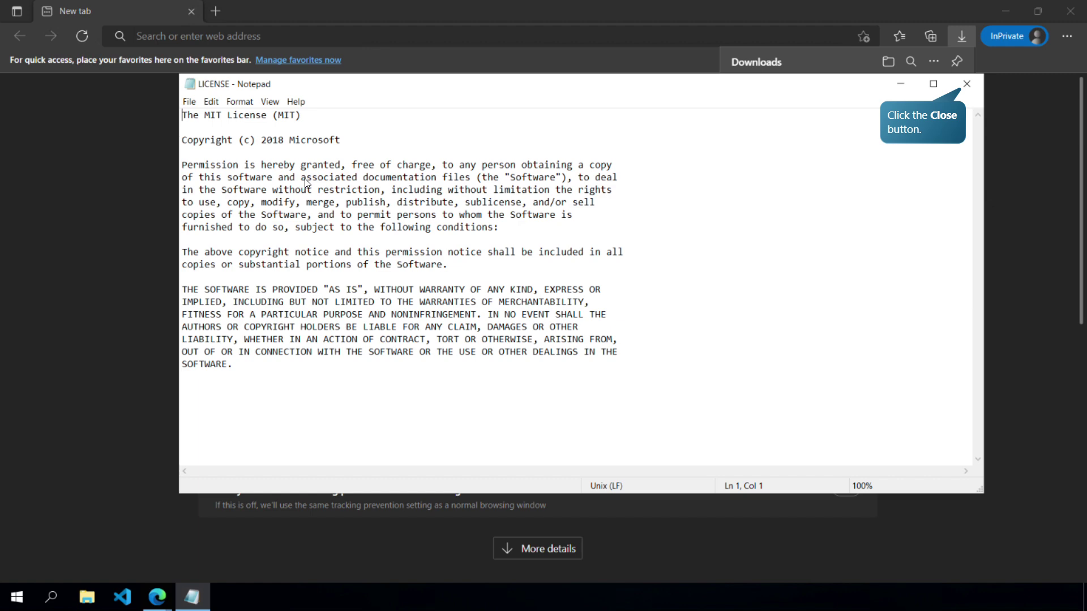
click(967, 85)
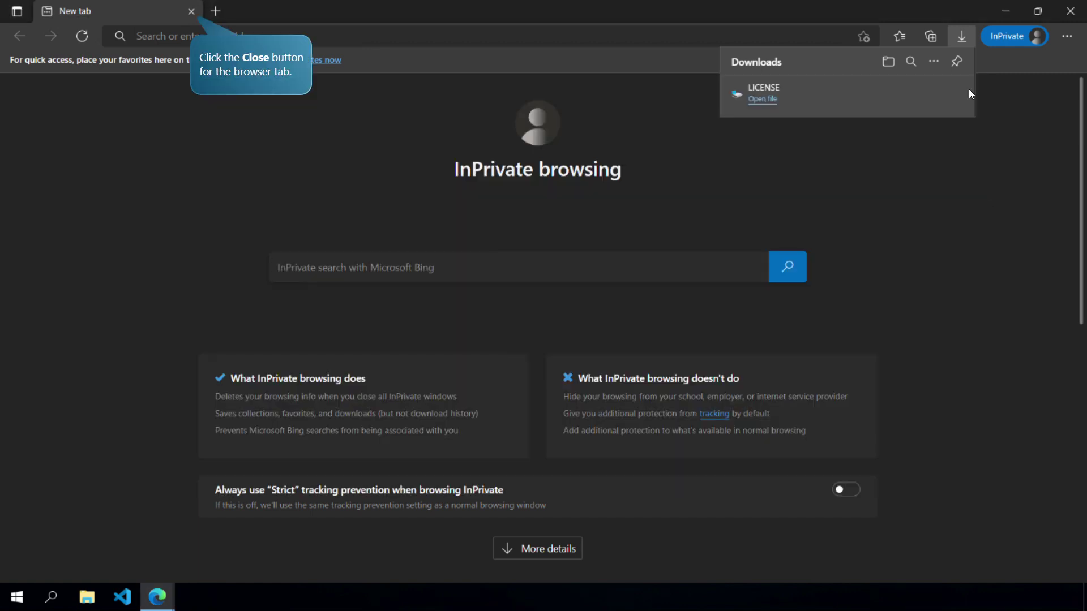
click(191, 12)
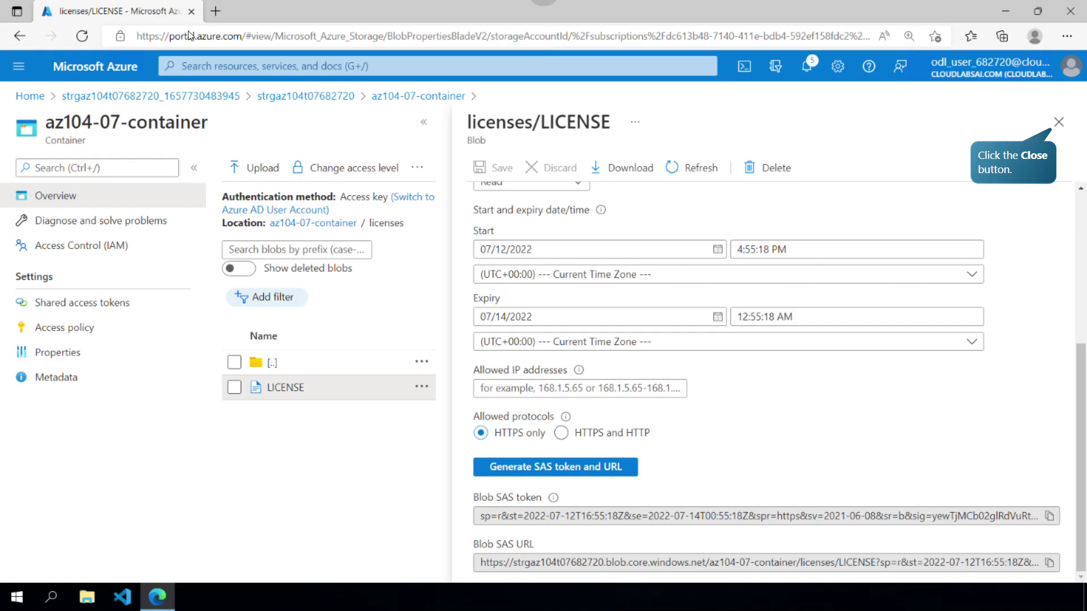
- Close the LICENSE blob details and switch the container listing to Azure AD User Account authentication
click(1066, 123)
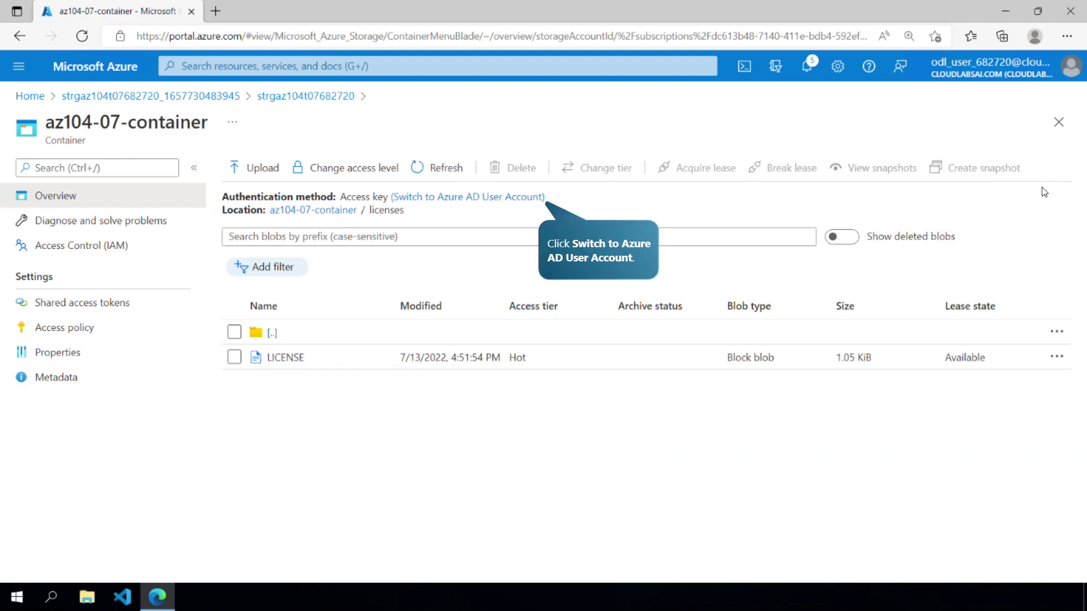
click(510, 198)
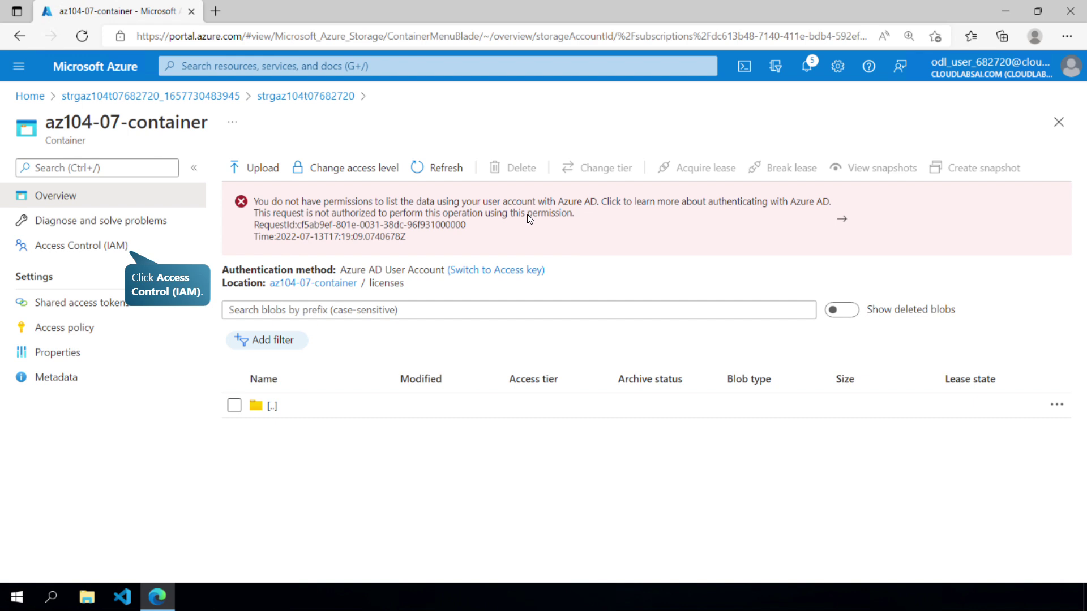
- Start a role assignment on the container and choose the Storage Blob Data Owner role
click(111, 245)
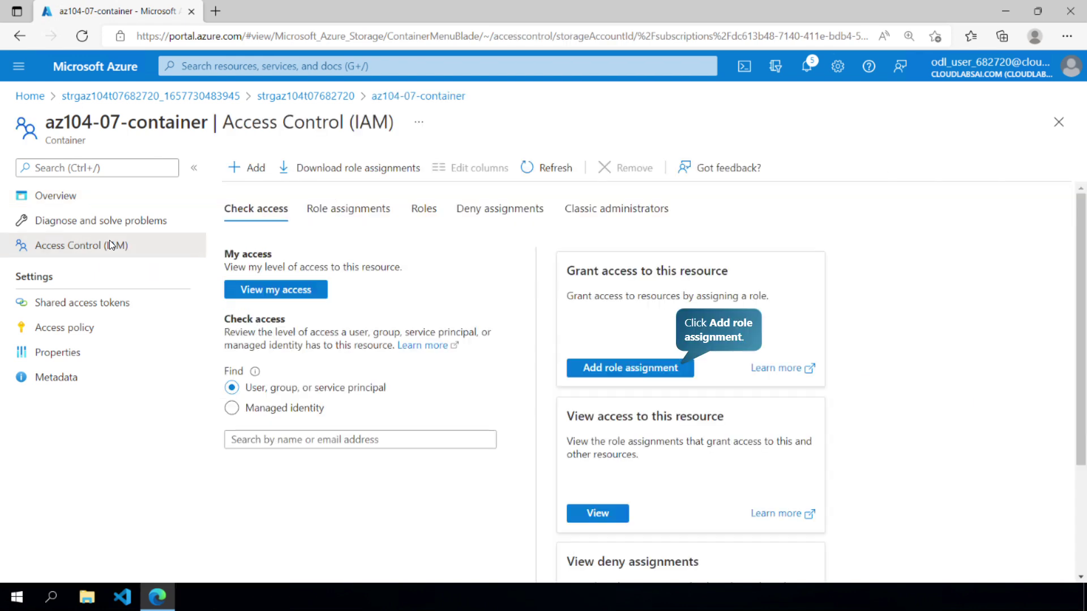
click(632, 369)
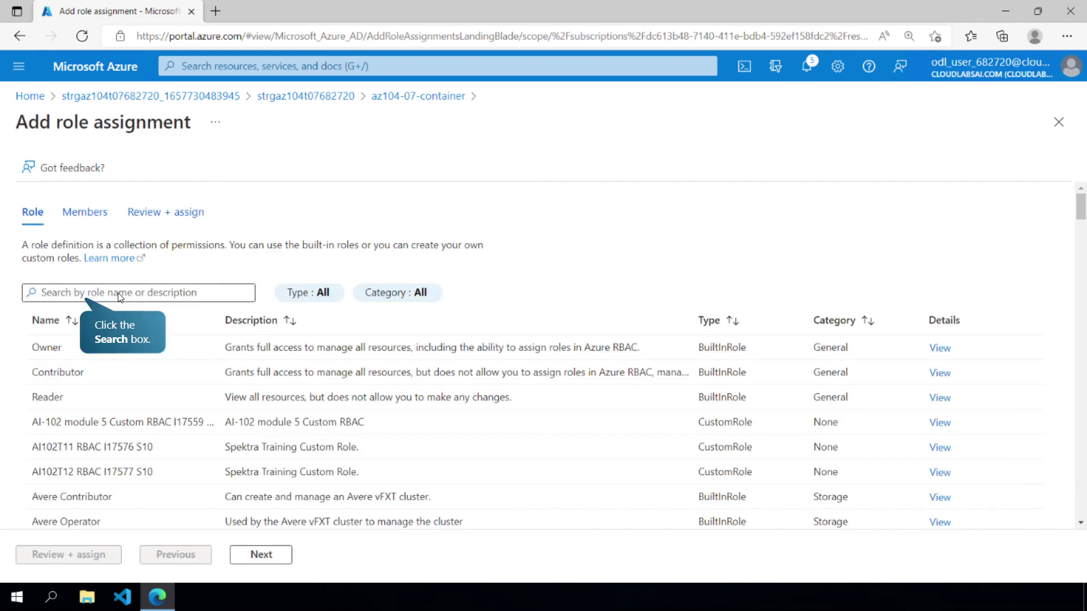
click(120, 292)
text(Storage Blob)
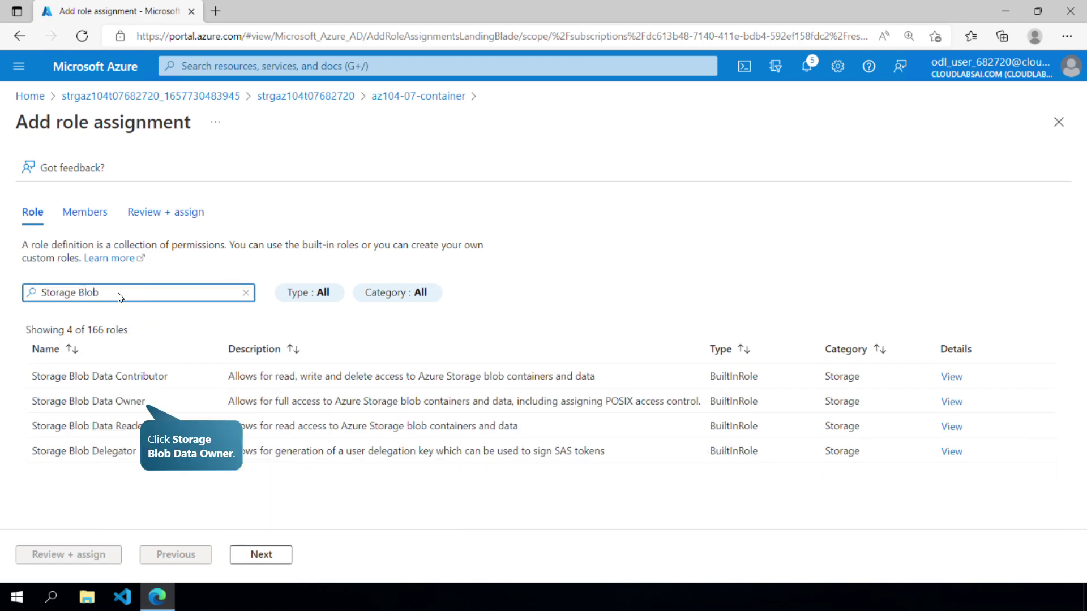
click(93, 402)
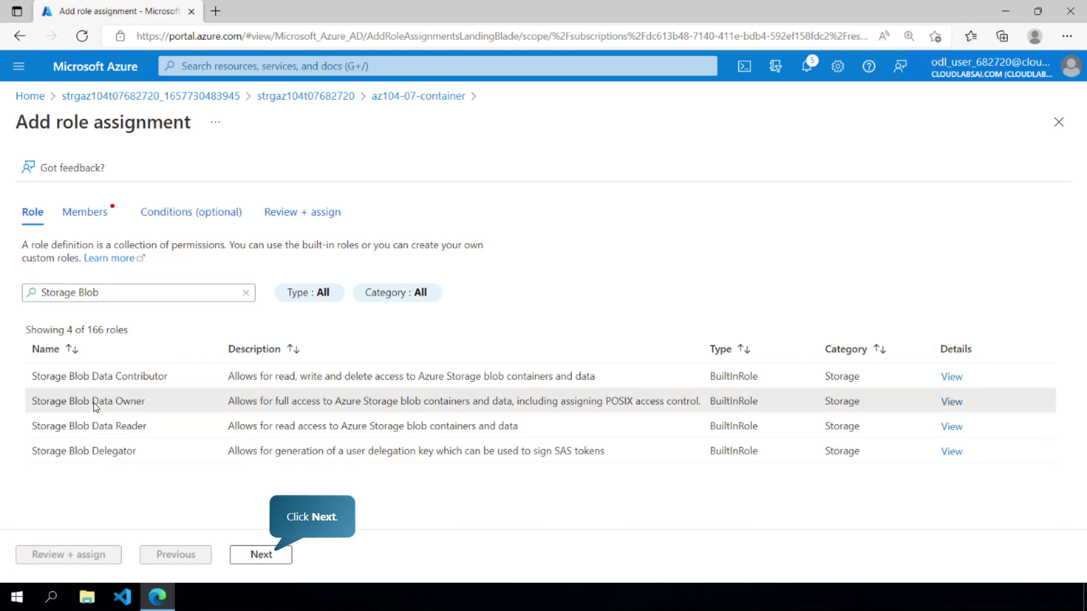
click(271, 554)
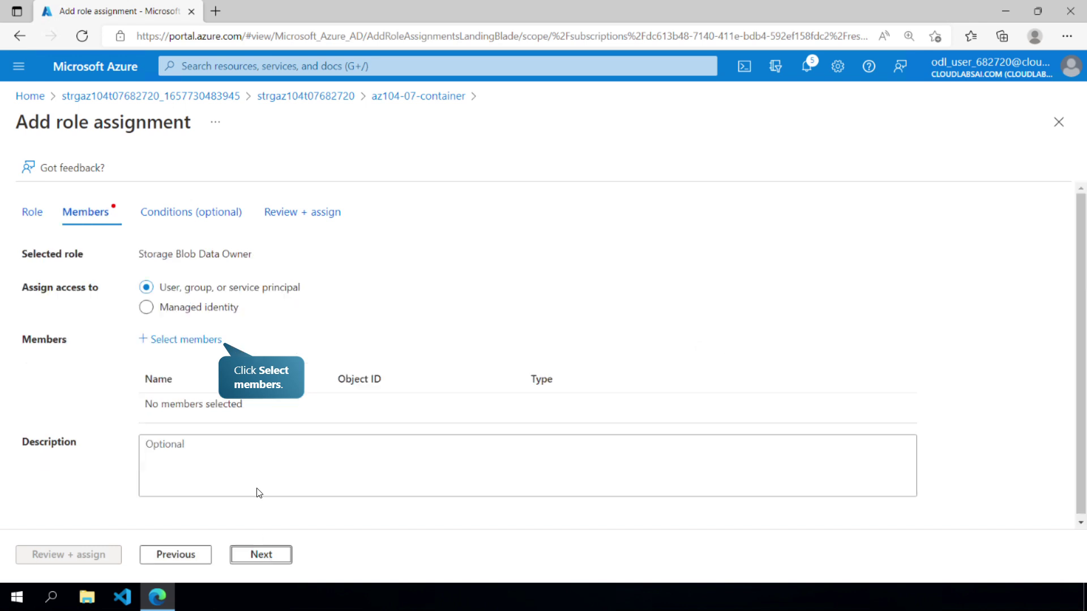
- Select the lab user account as member, then review and assign the role
click(191, 339)
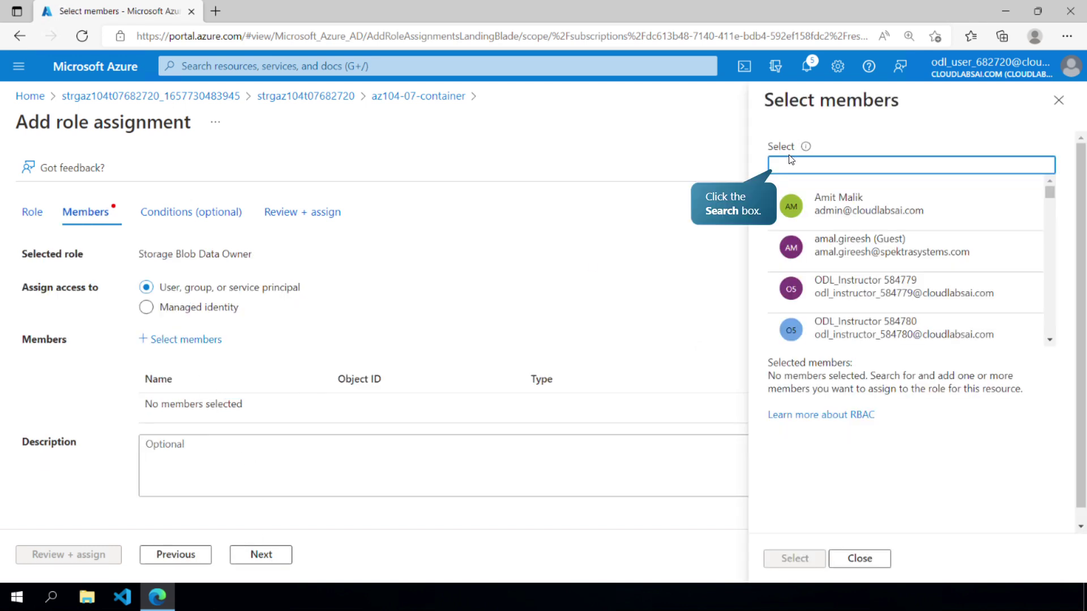
text(682720)
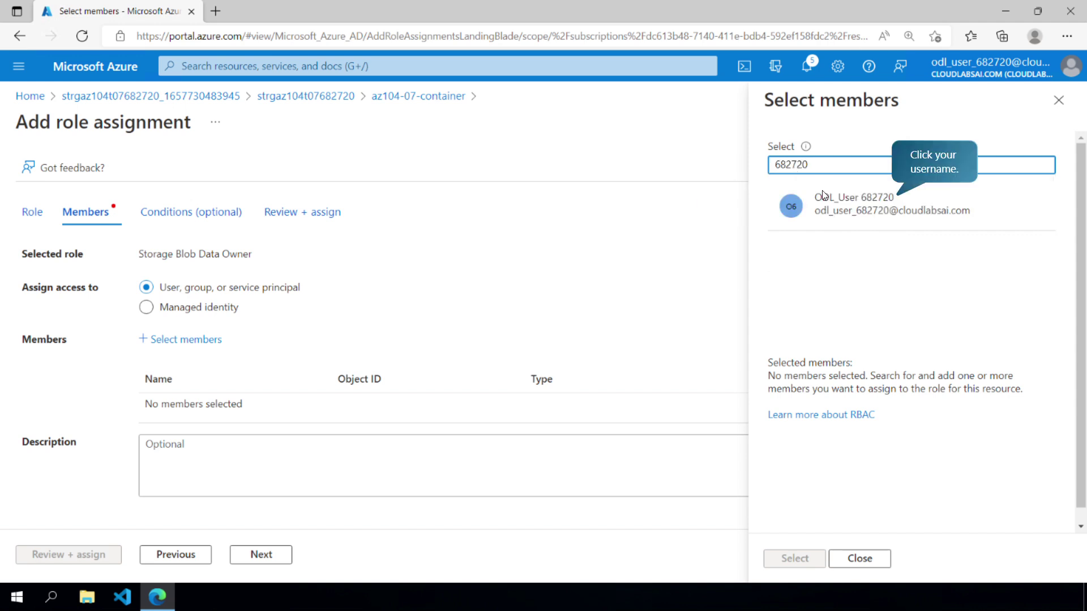
click(825, 196)
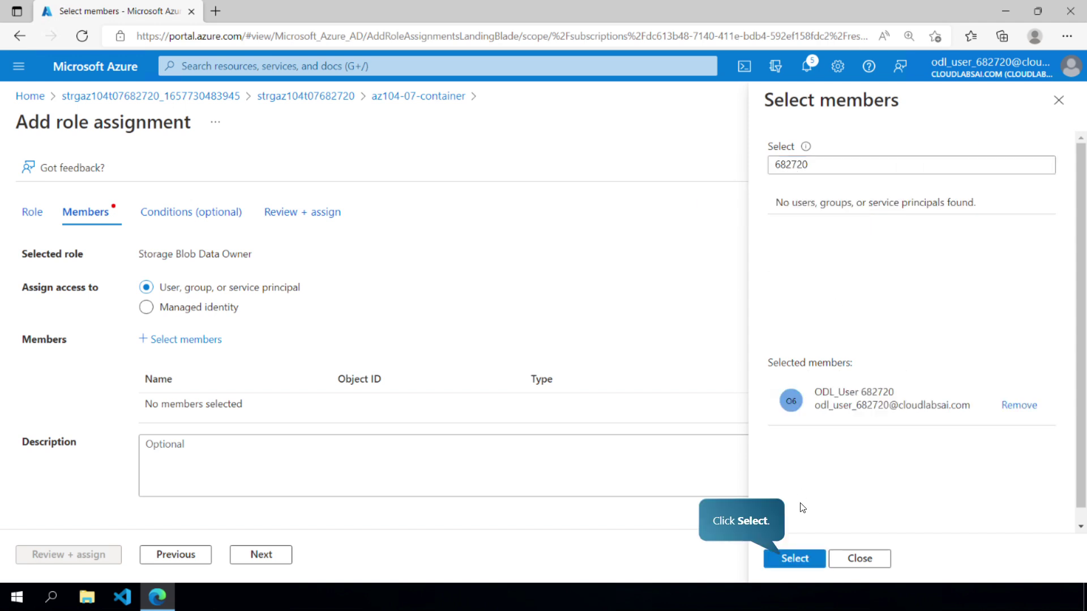
click(808, 555)
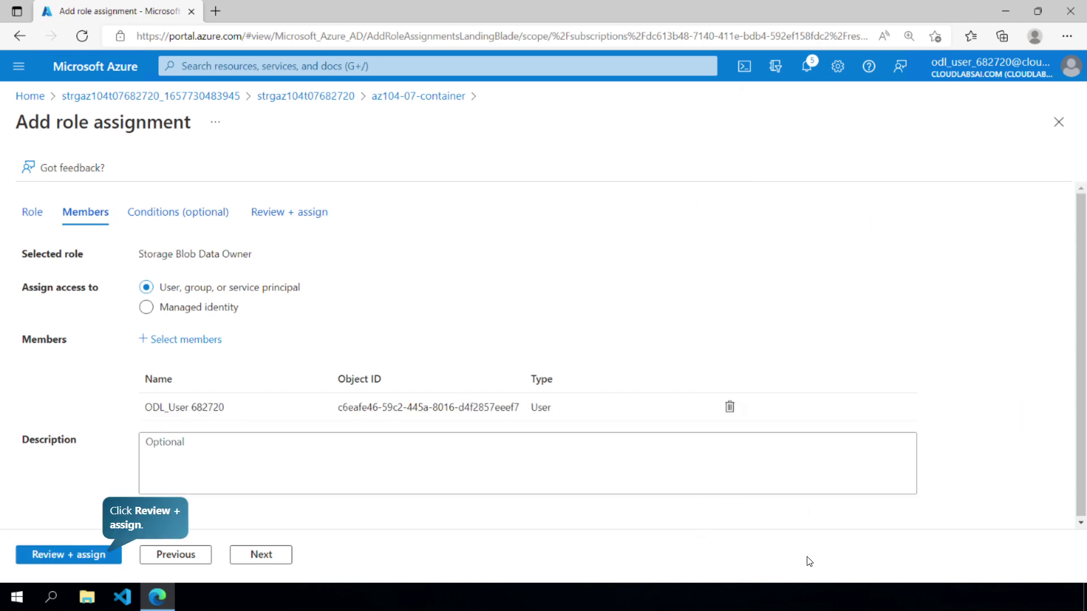
click(104, 554)
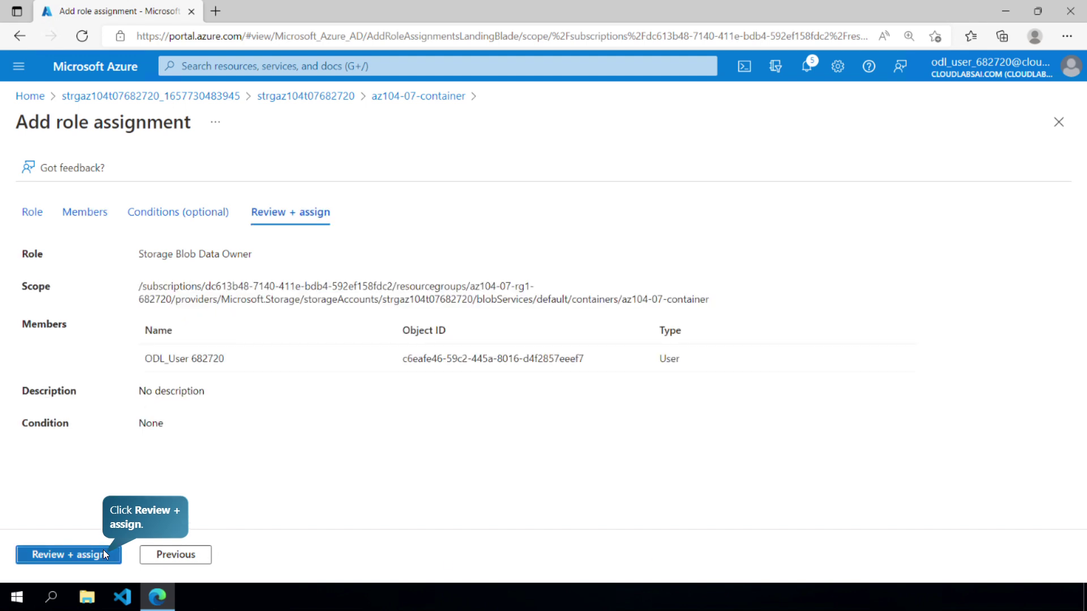
click(104, 554)
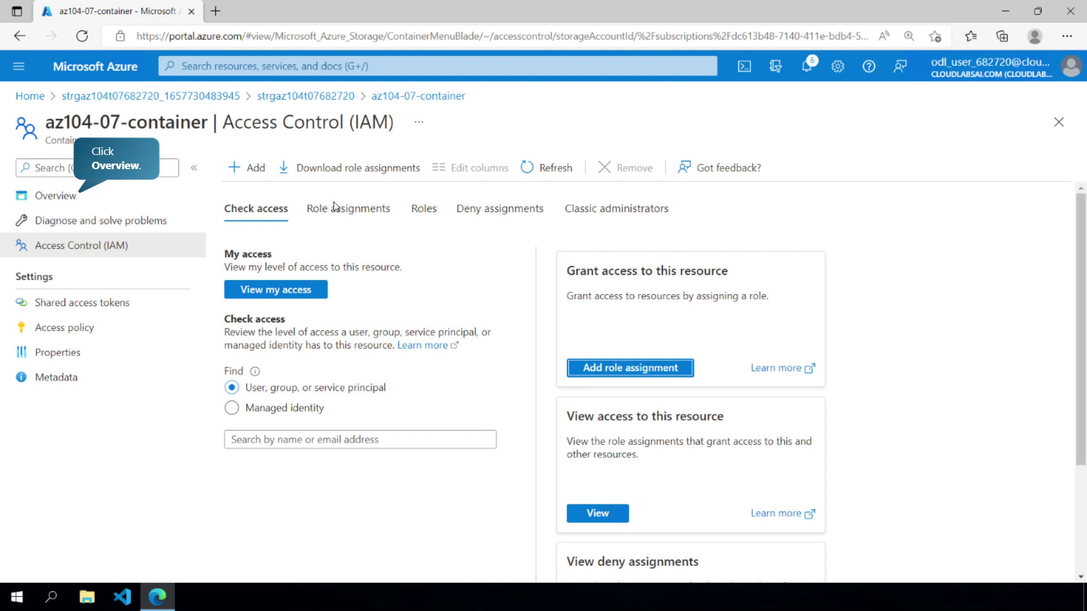
- Switch az104-07-container's Overview to Azure AD User Account, showing the licenses folder, and dismiss the Task 5 banner
click(117, 193)
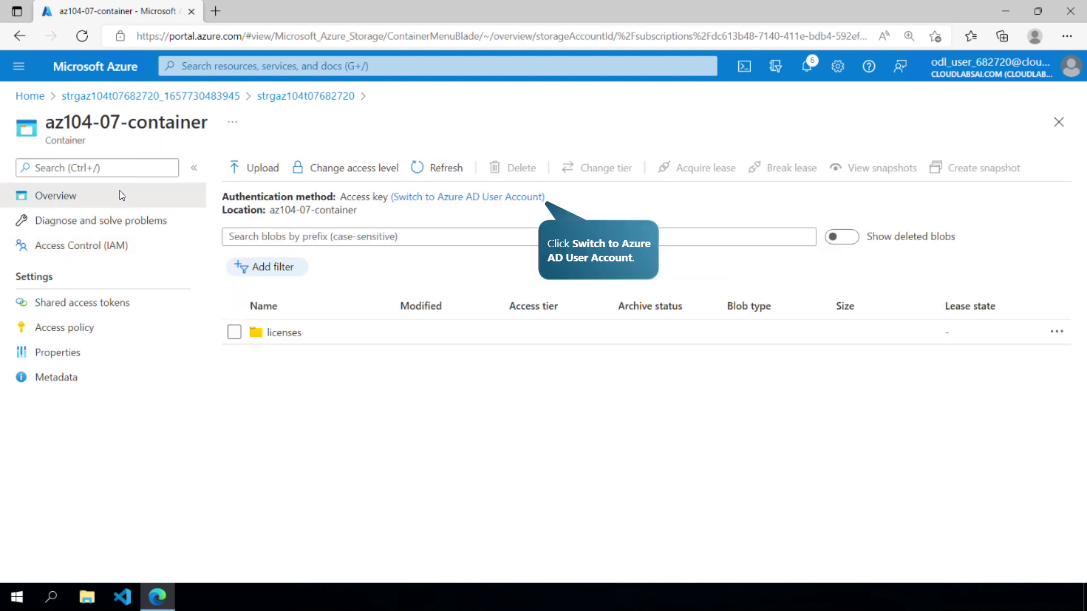
click(518, 202)
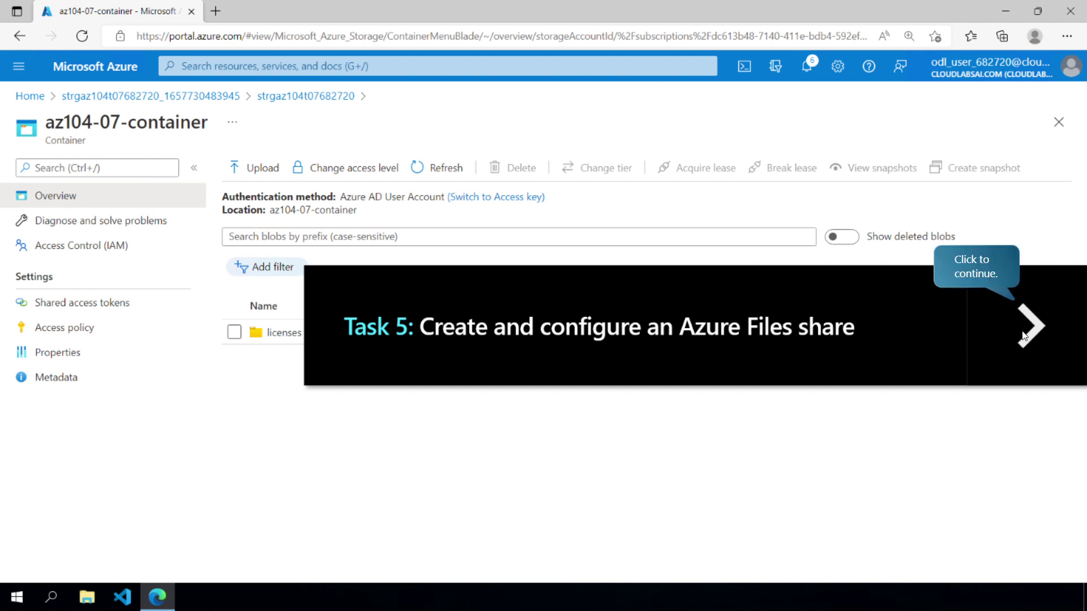
click(1024, 336)
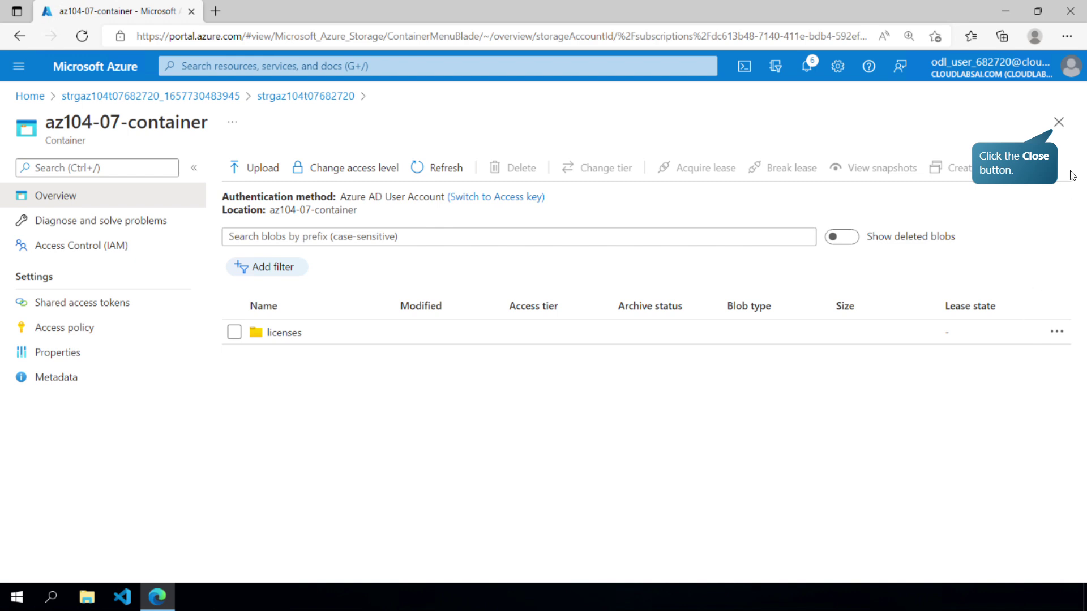
- Add a new file share named az104-07-share under the storage account's File shares
click(1059, 121)
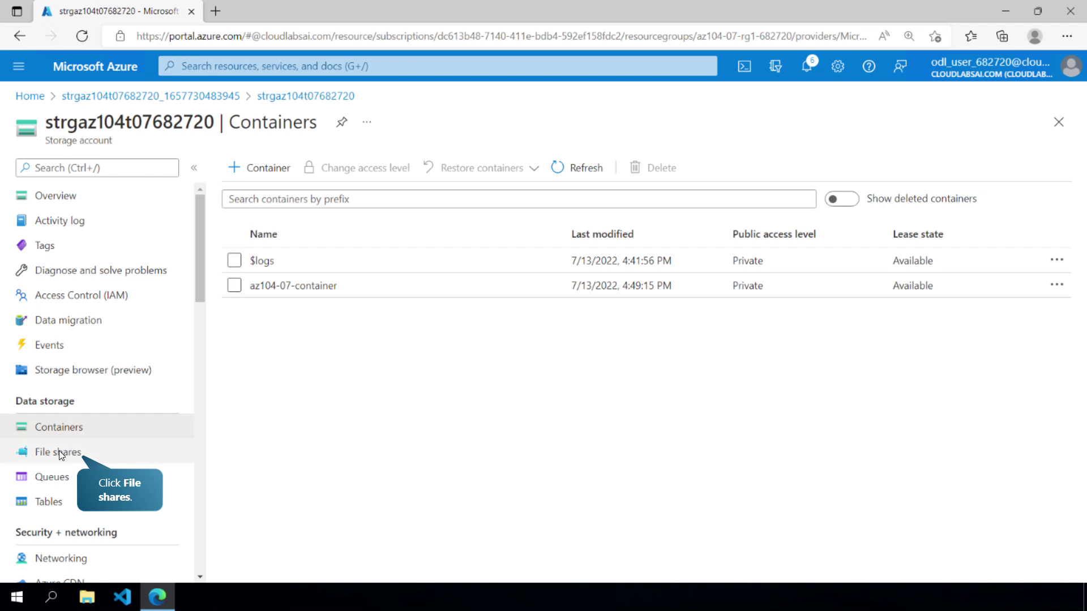
click(59, 451)
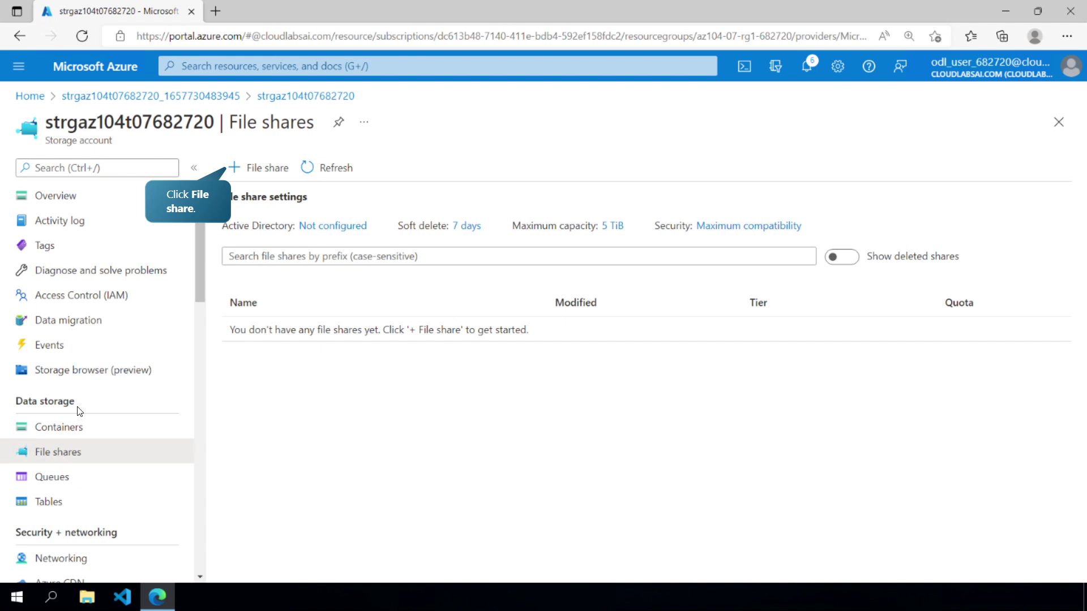
click(246, 170)
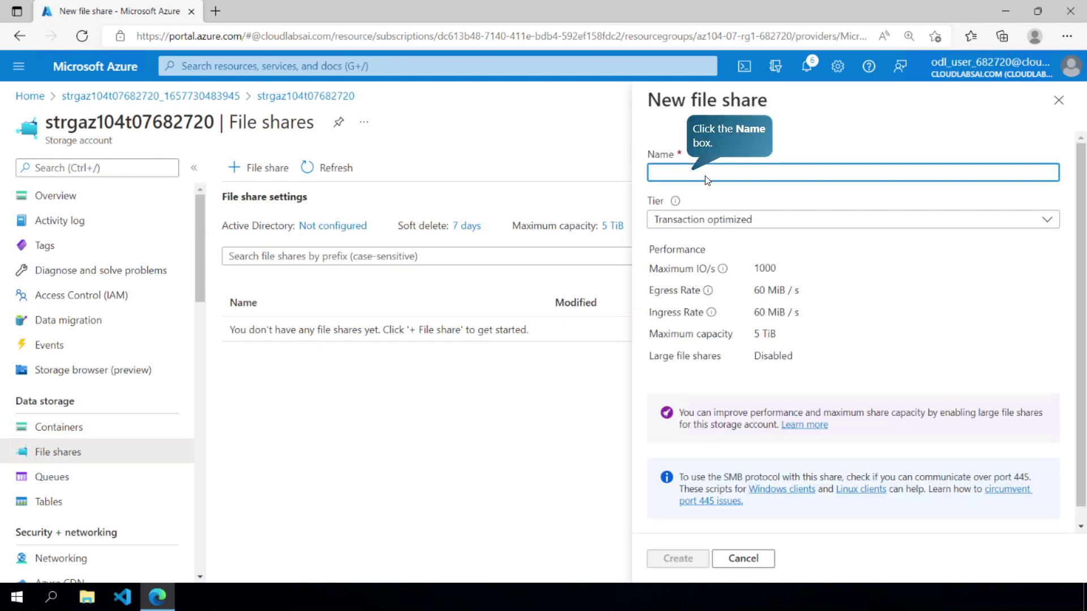
click(712, 171)
text(az104-07-share)
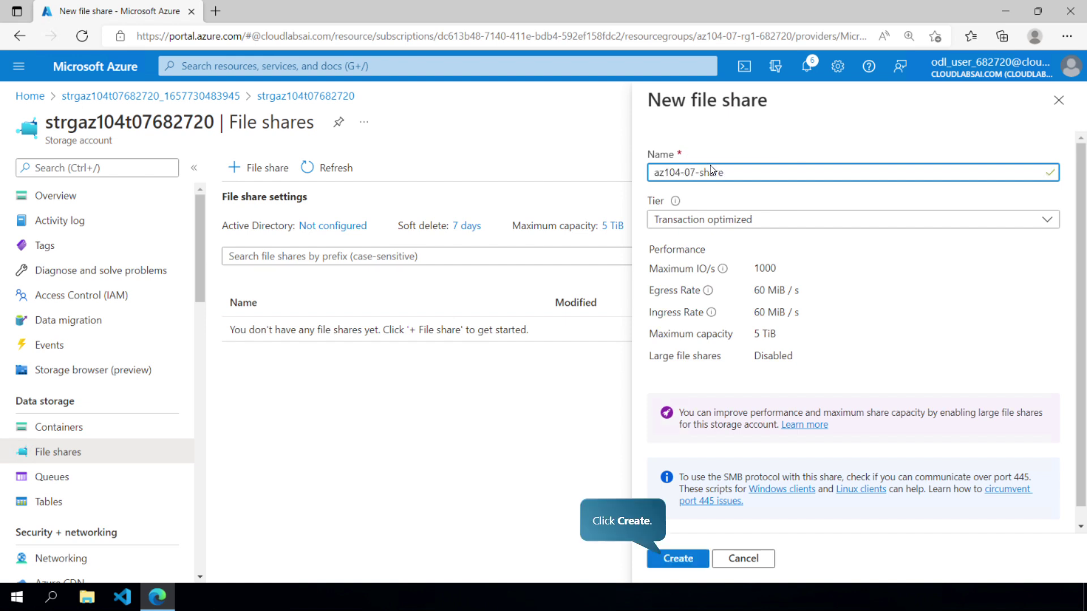
click(691, 559)
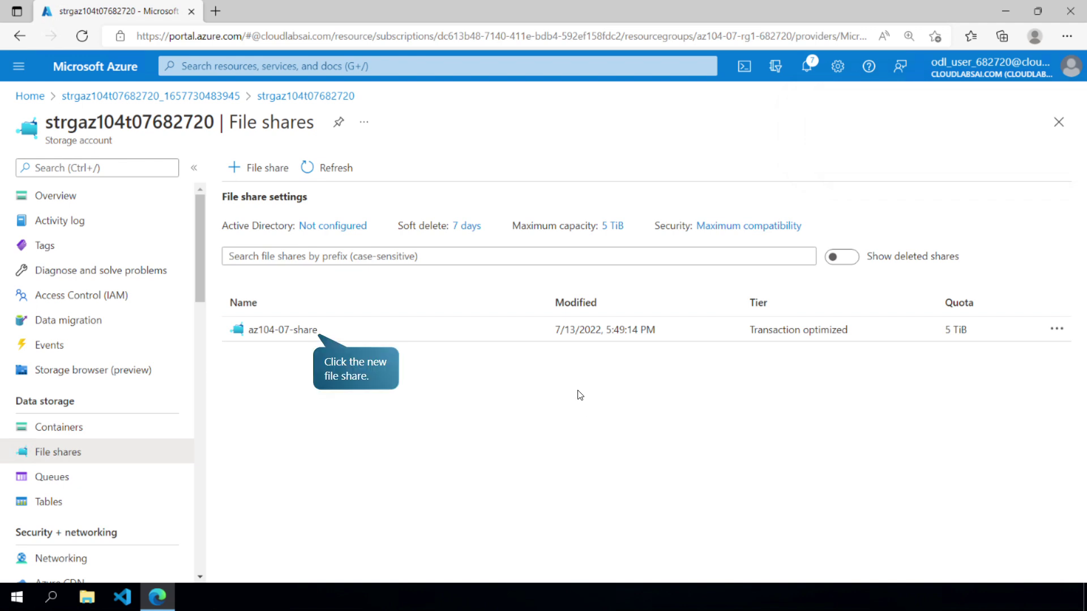
- Copy the Windows PowerShell script from az104-07-share's Connect pane that maps drive Z
click(277, 328)
click(262, 168)
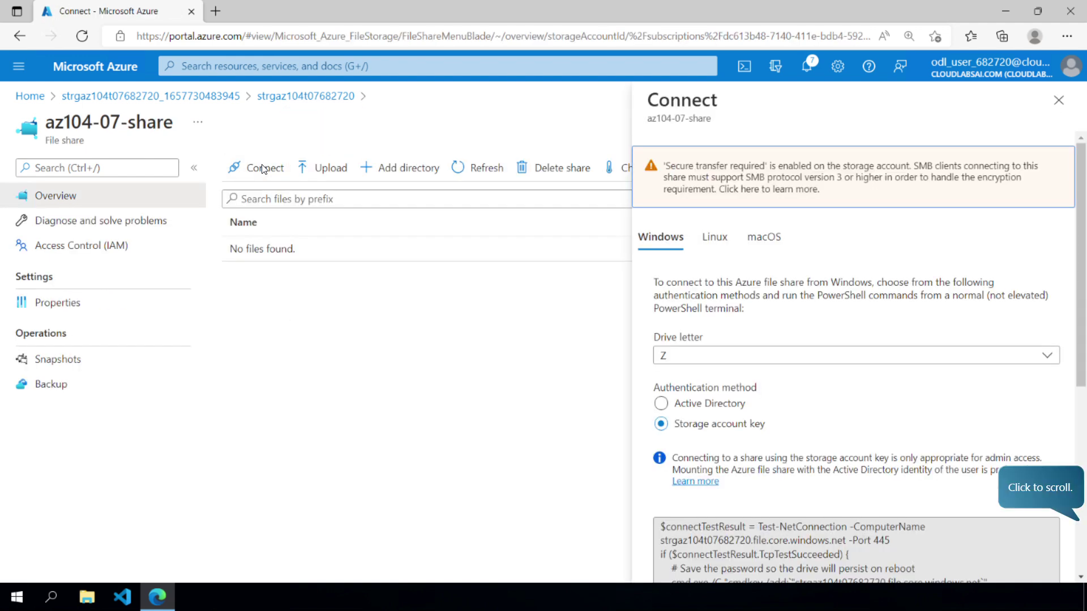
click(1066, 530)
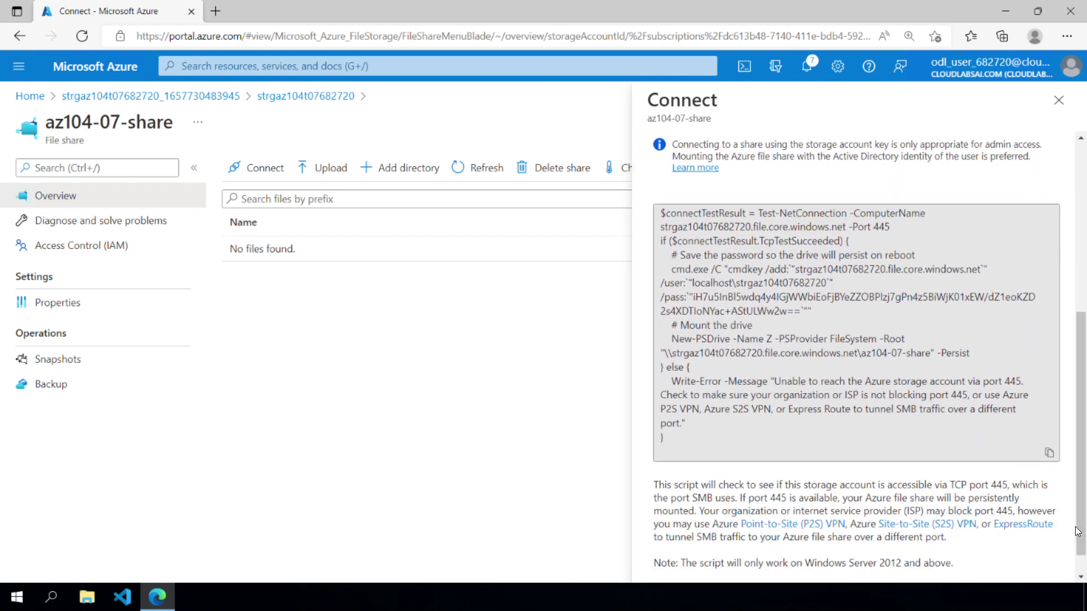
click(1049, 453)
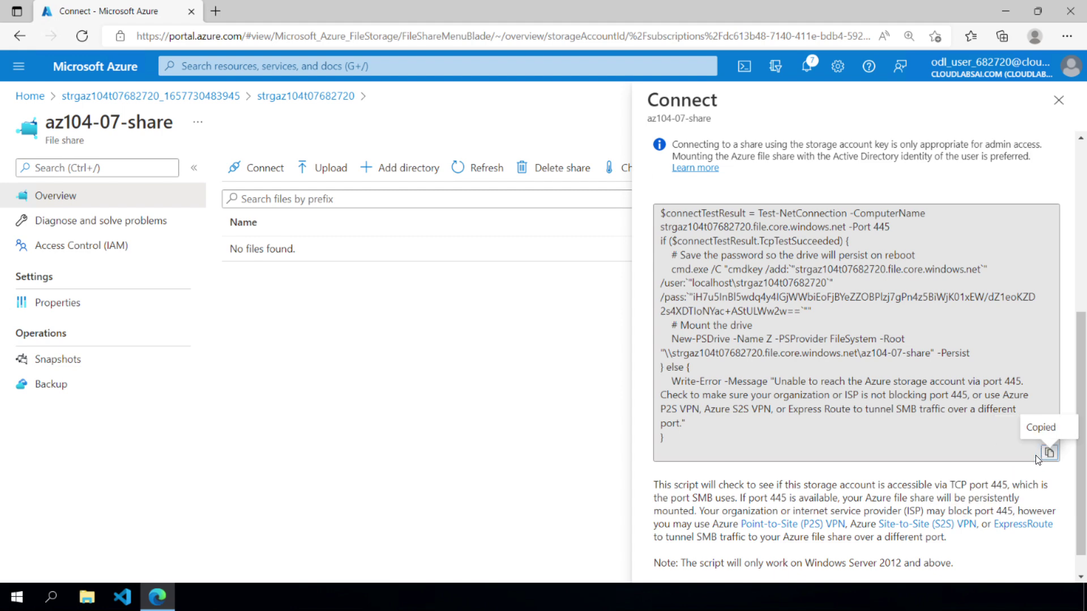
- Find az104-07-vm0 through the Virtual machines list and open its Run command page
click(290, 70)
text(Virtual machines)
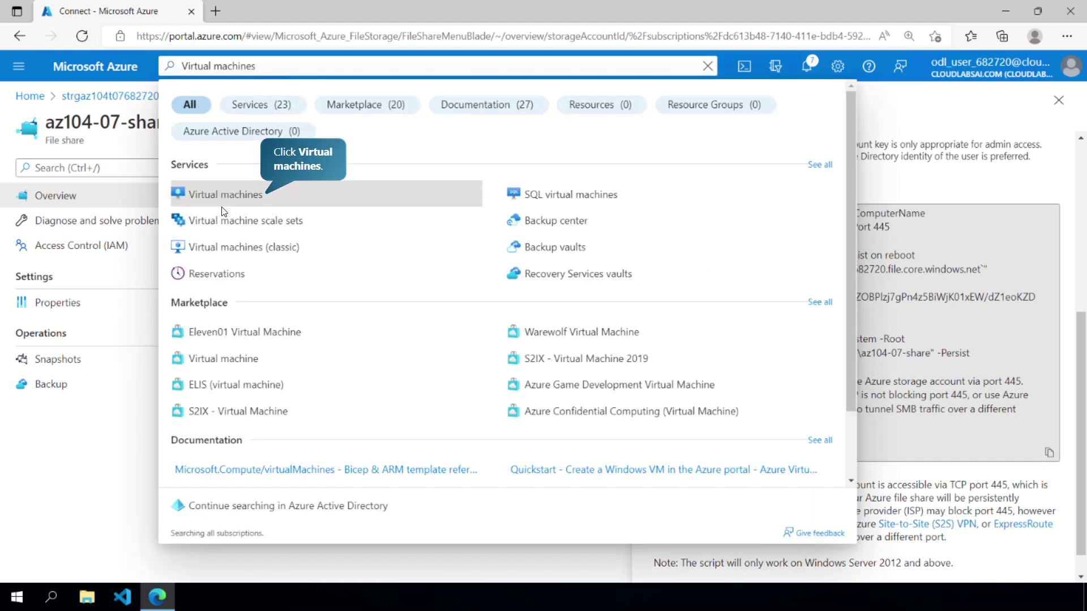
click(226, 204)
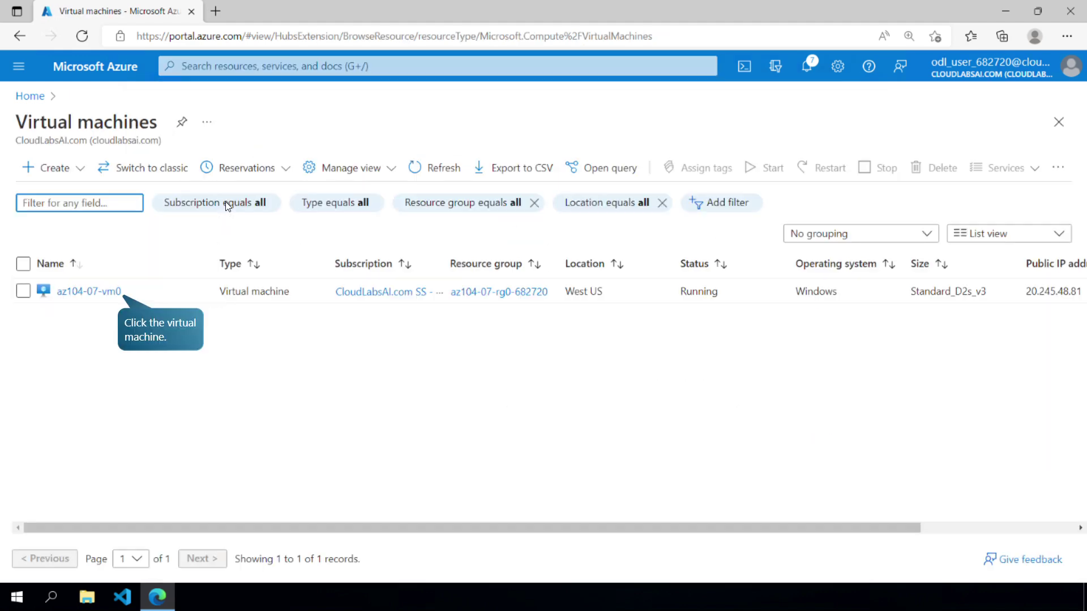
click(73, 292)
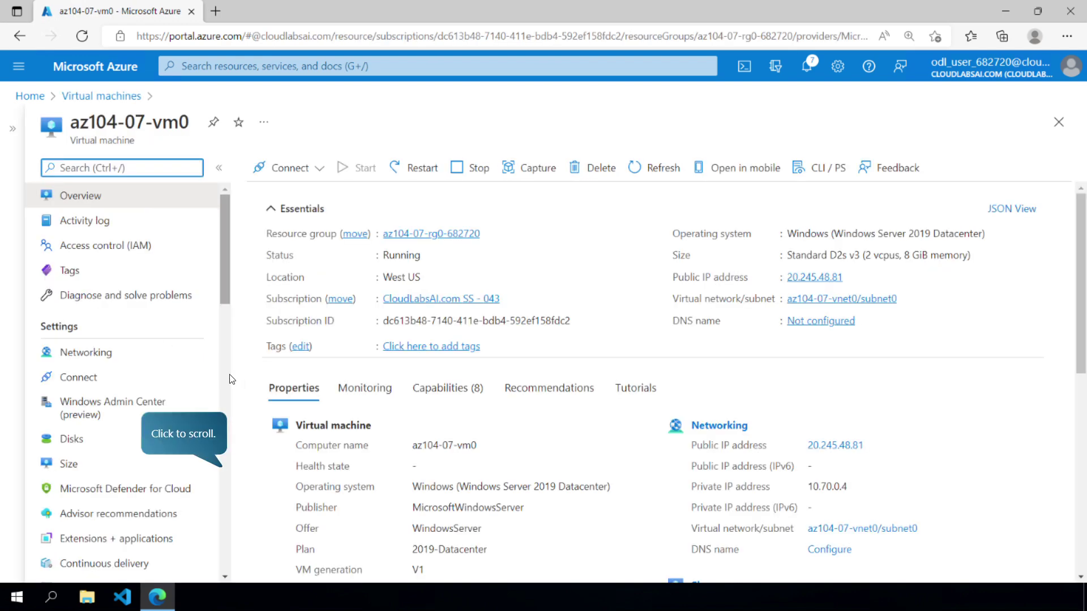
click(219, 463)
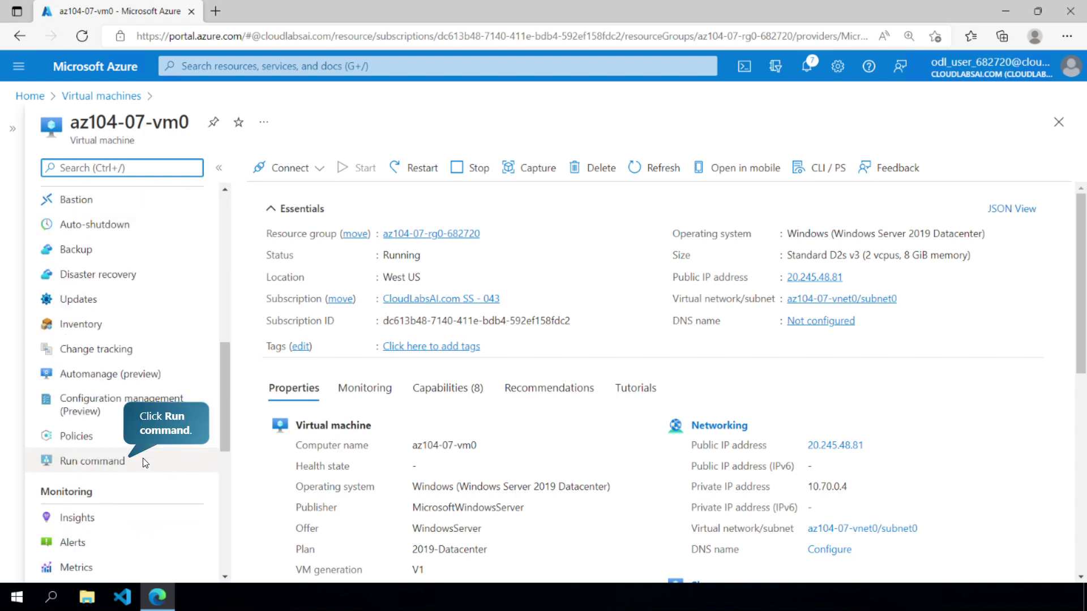
click(144, 457)
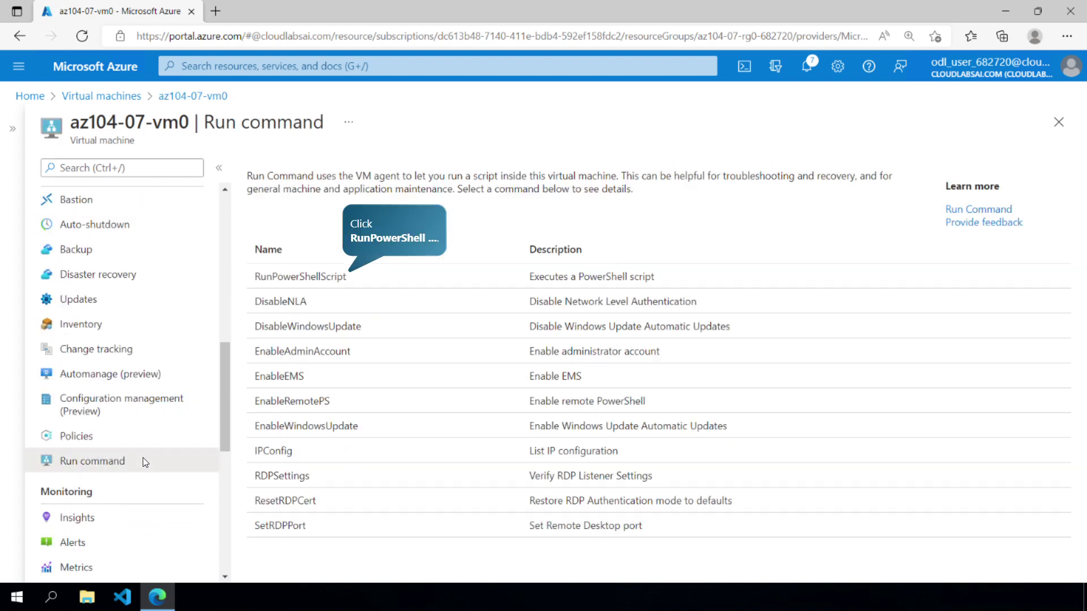
- On az104-07-vm0, run a PowerShell script mounting the share as Z, then one creating az104-07-folder with az-104-07-file.txt
click(294, 272)
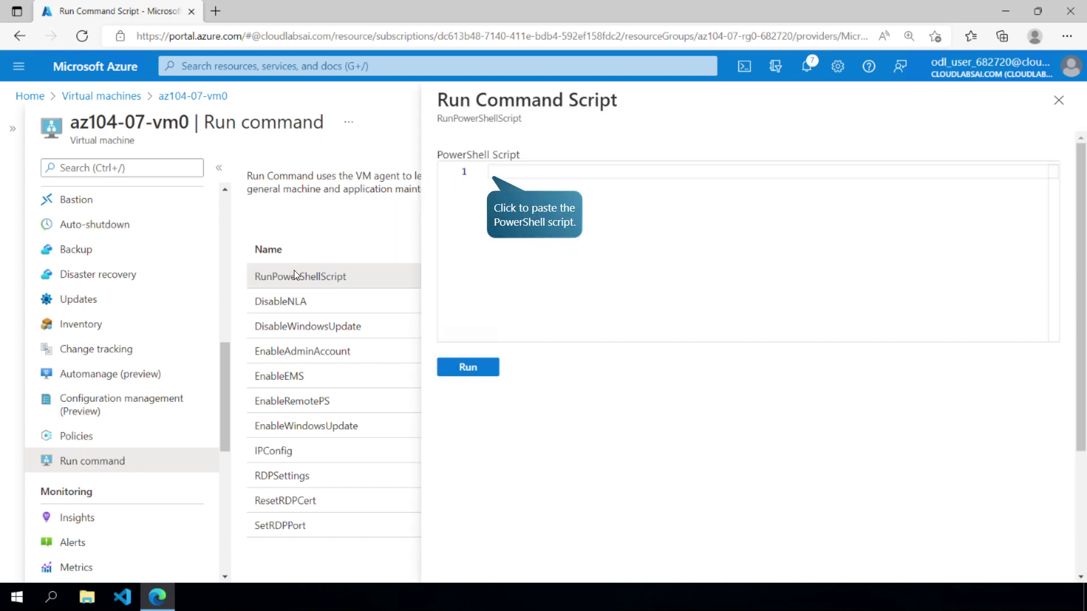
click(498, 214)
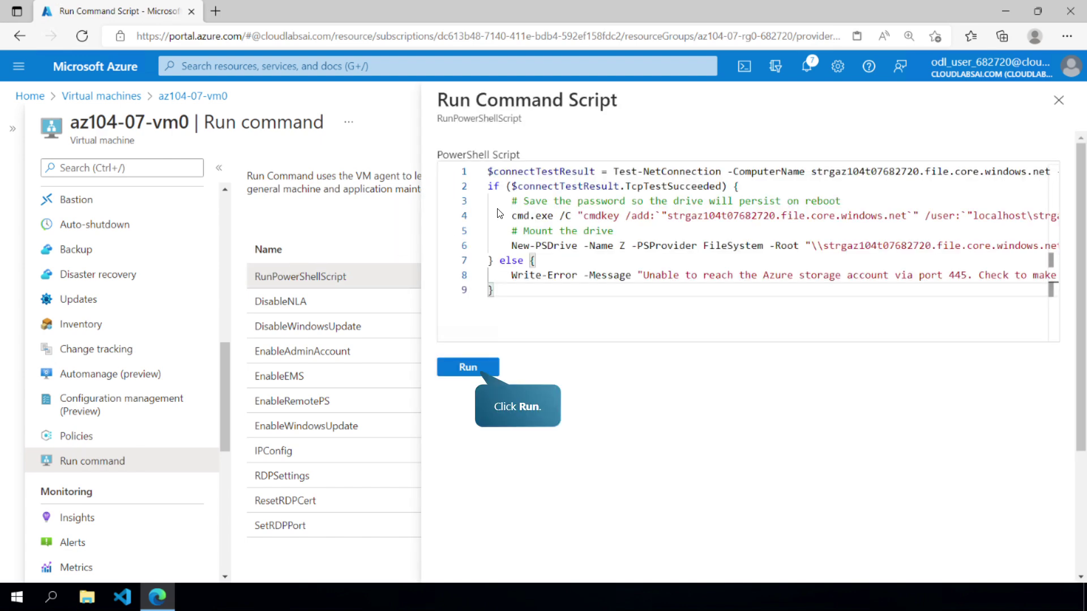
click(463, 369)
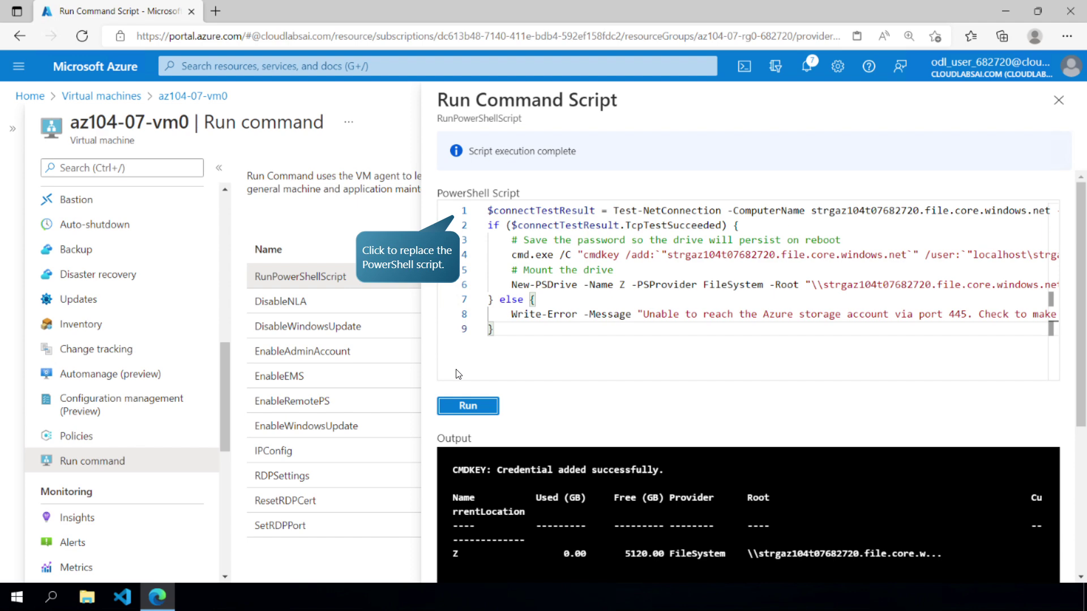
click(483, 223)
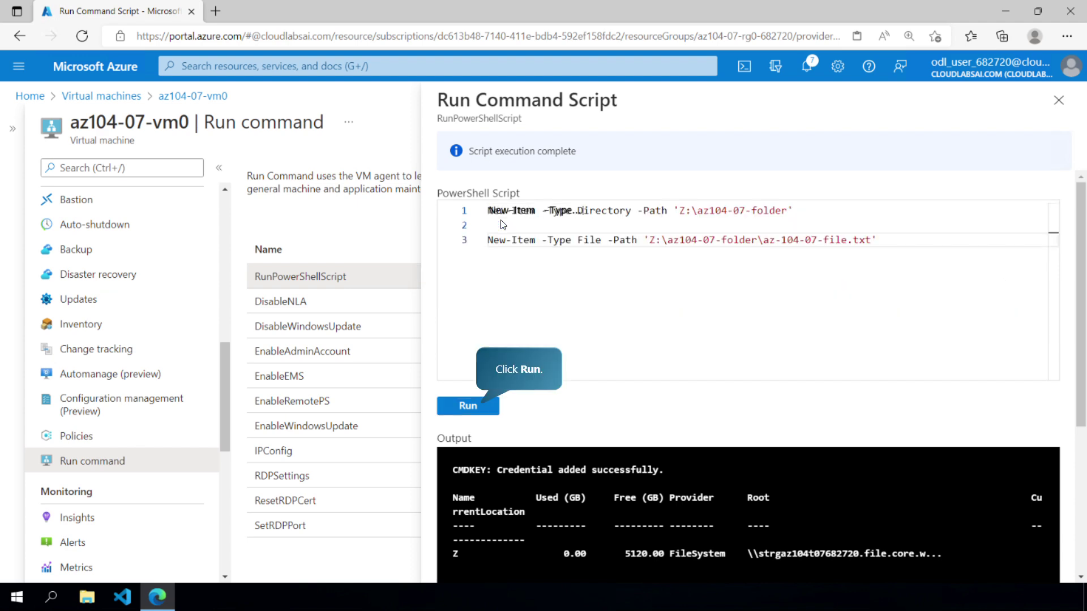
click(477, 405)
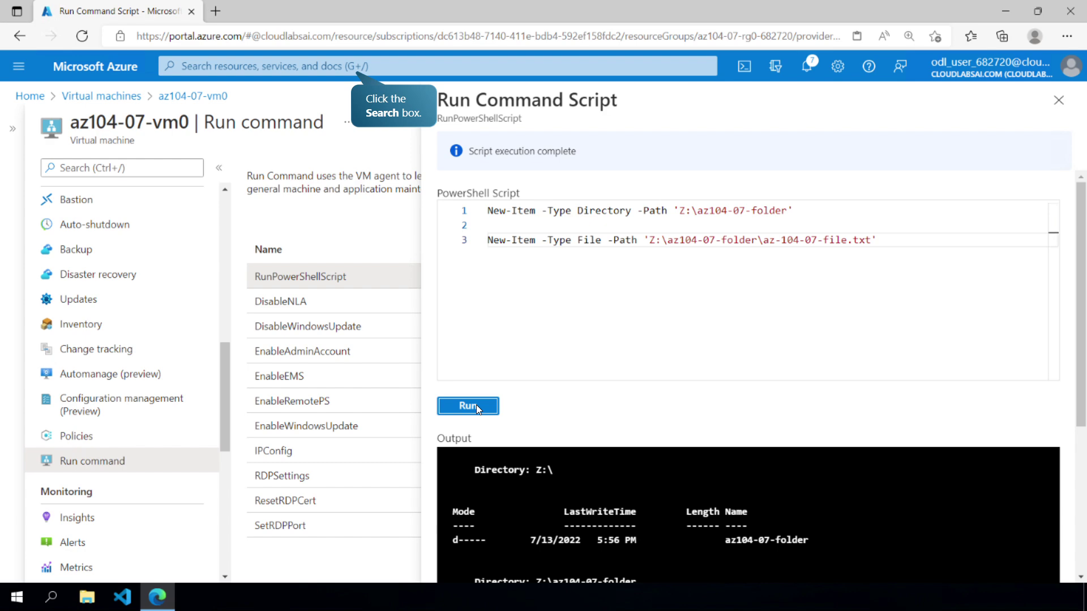
- Browse strgaz104t07682720's az104-07-share to az104-07-folder to confirm az-104-07-file.txt exists, then close the blade
click(337, 63)
click(240, 320)
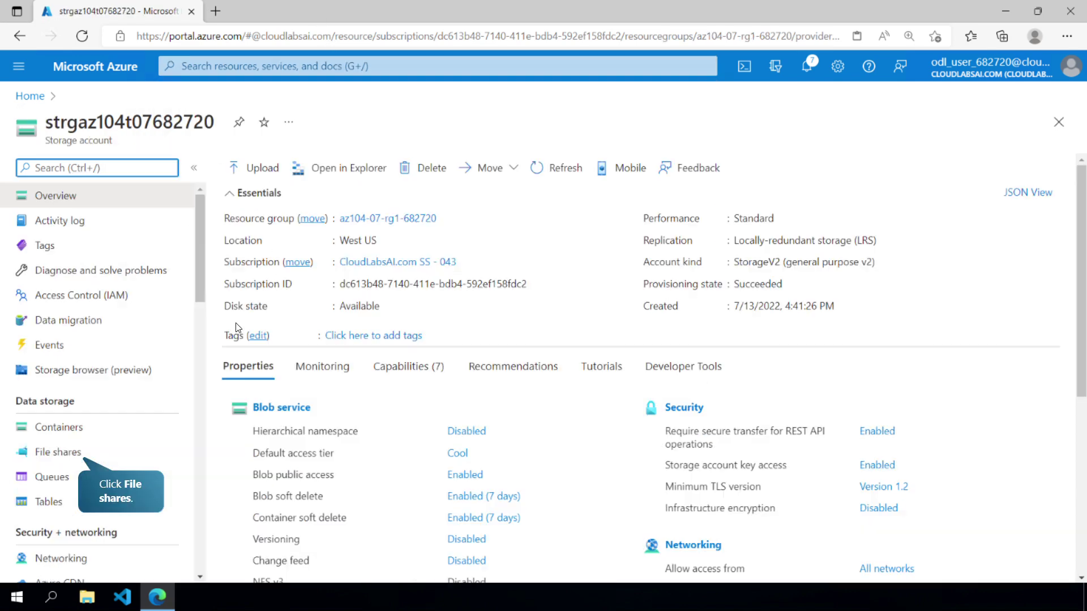
click(72, 451)
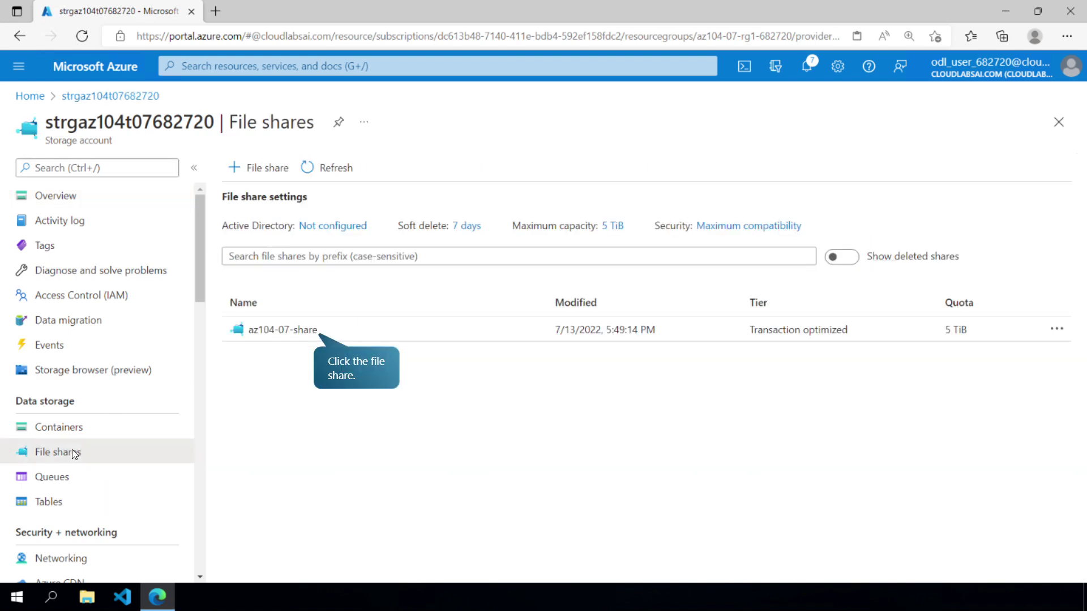
click(279, 333)
click(282, 249)
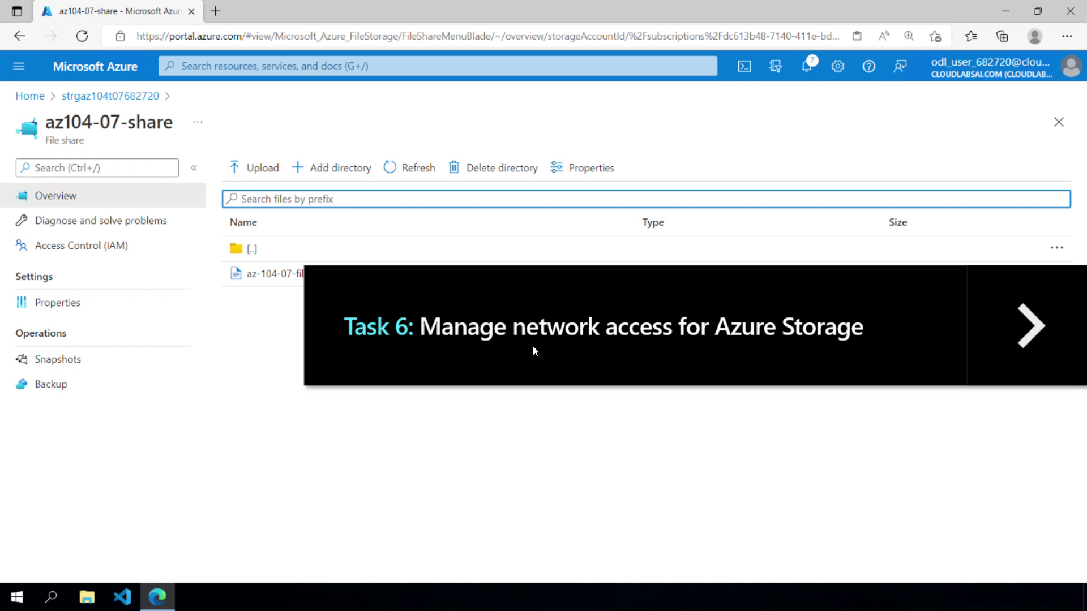
click(1042, 348)
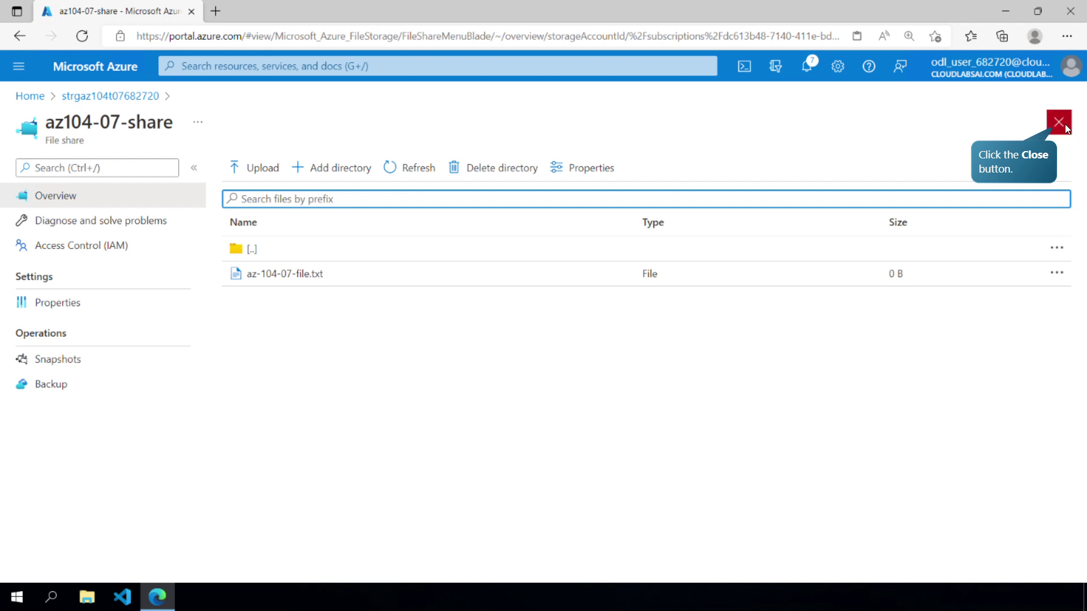
click(1065, 128)
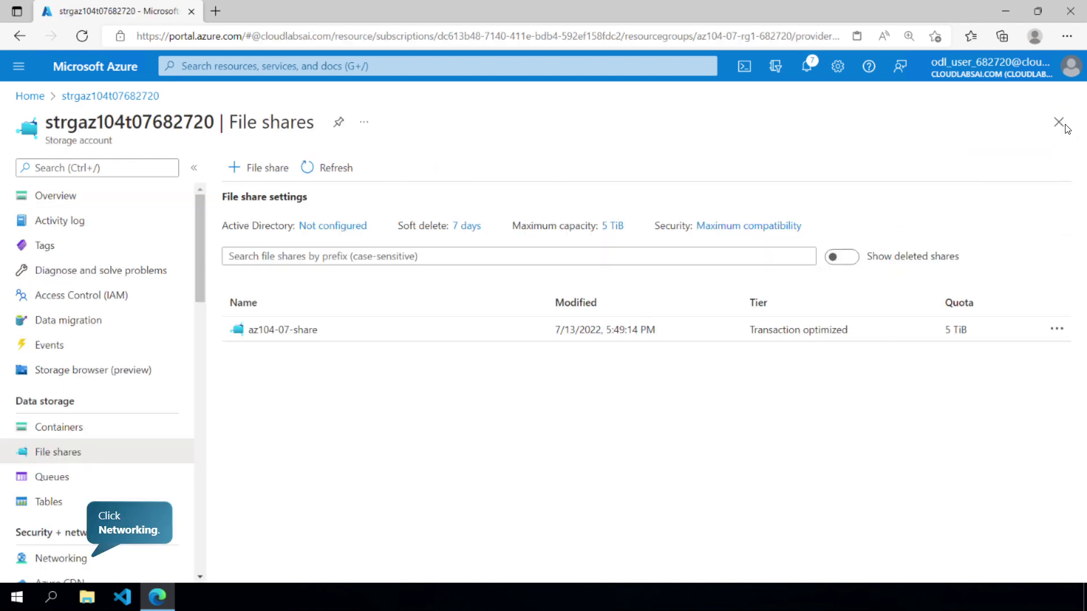
- Limit storage networking to selected networks, add client IP 20.237.225.124 to the firewall, and save
click(90, 559)
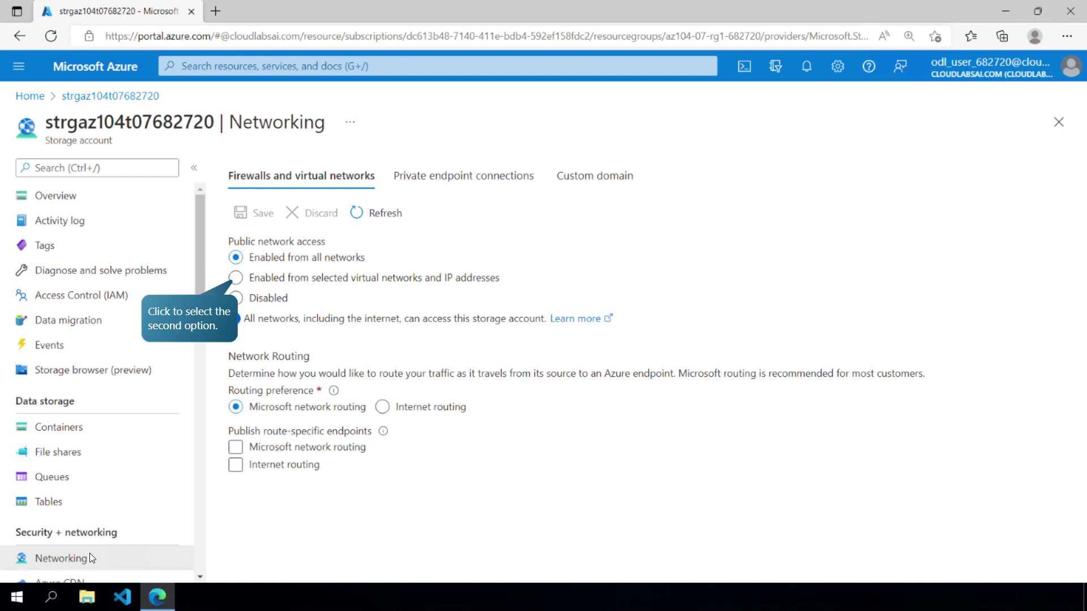
click(236, 278)
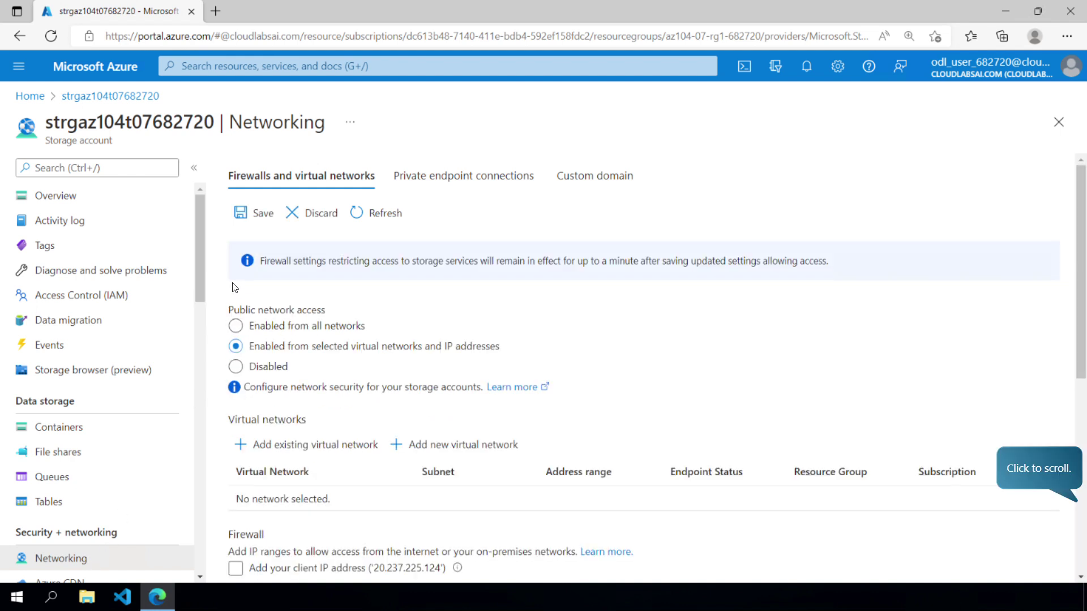
click(1079, 521)
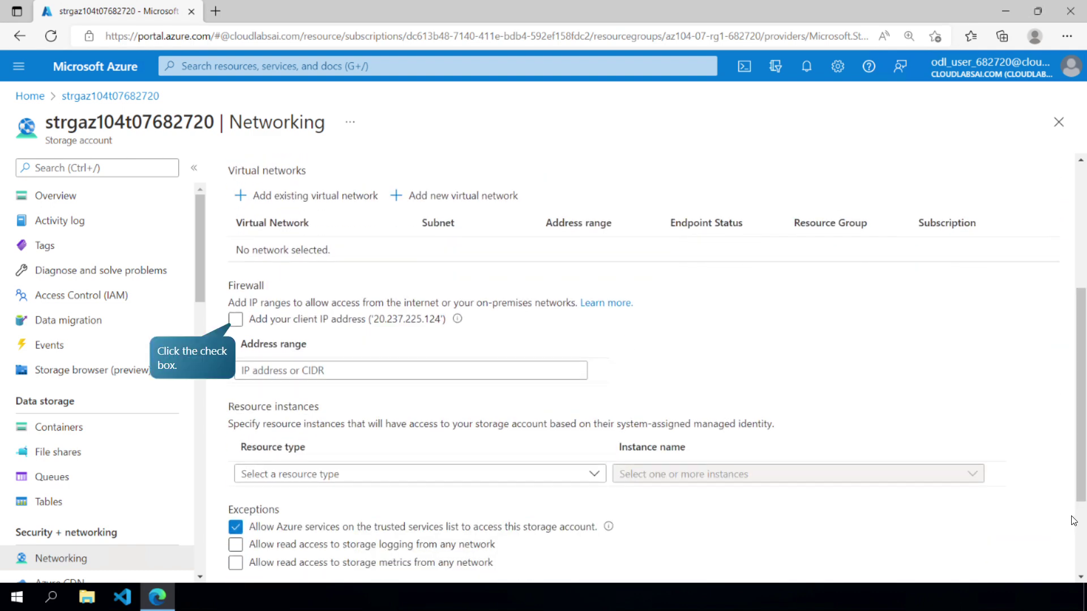
click(242, 320)
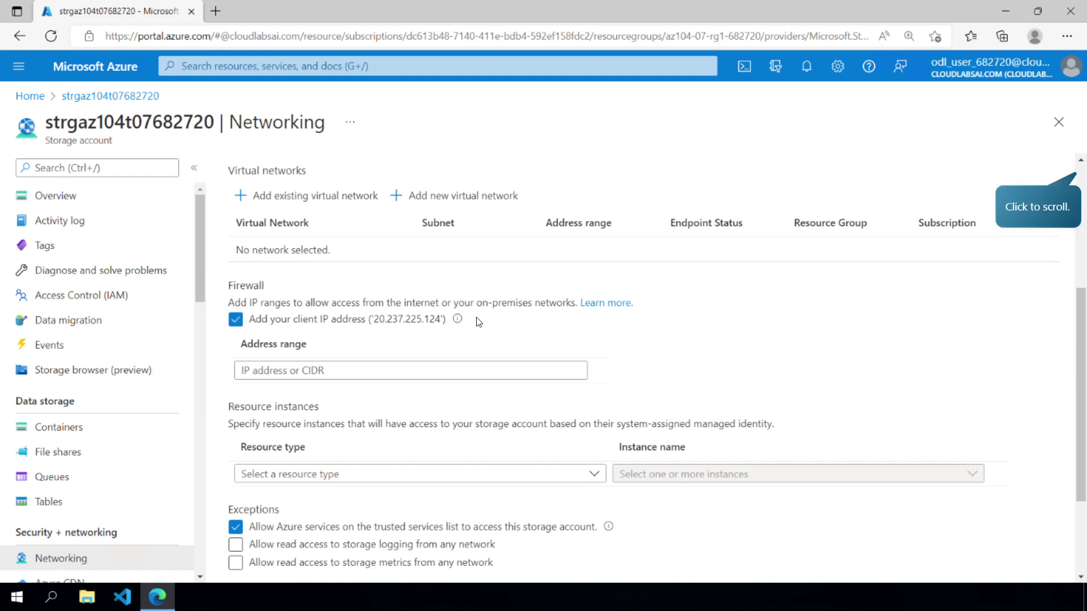
click(1080, 177)
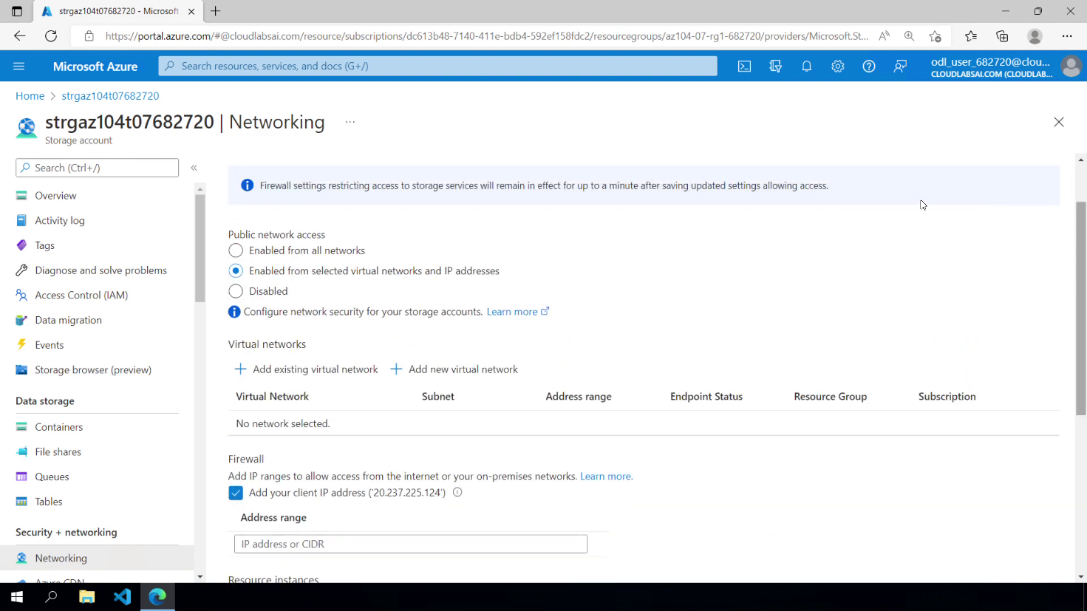
click(247, 208)
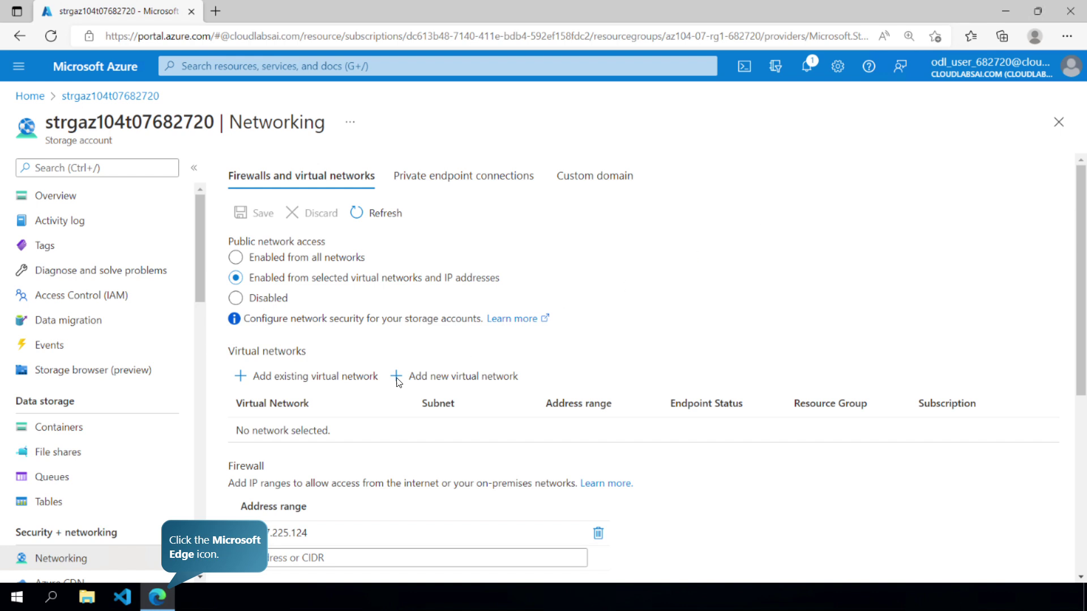
- Download the LICENSE blob via its SAS URL in an Edge InPrivate window, then close that window
right_click(160, 597)
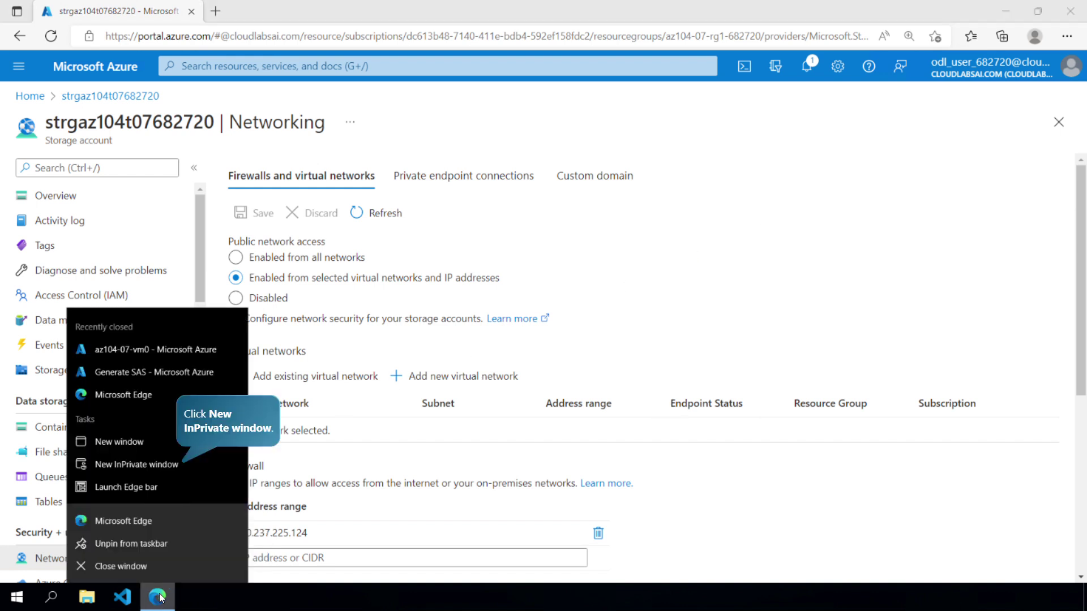
click(174, 465)
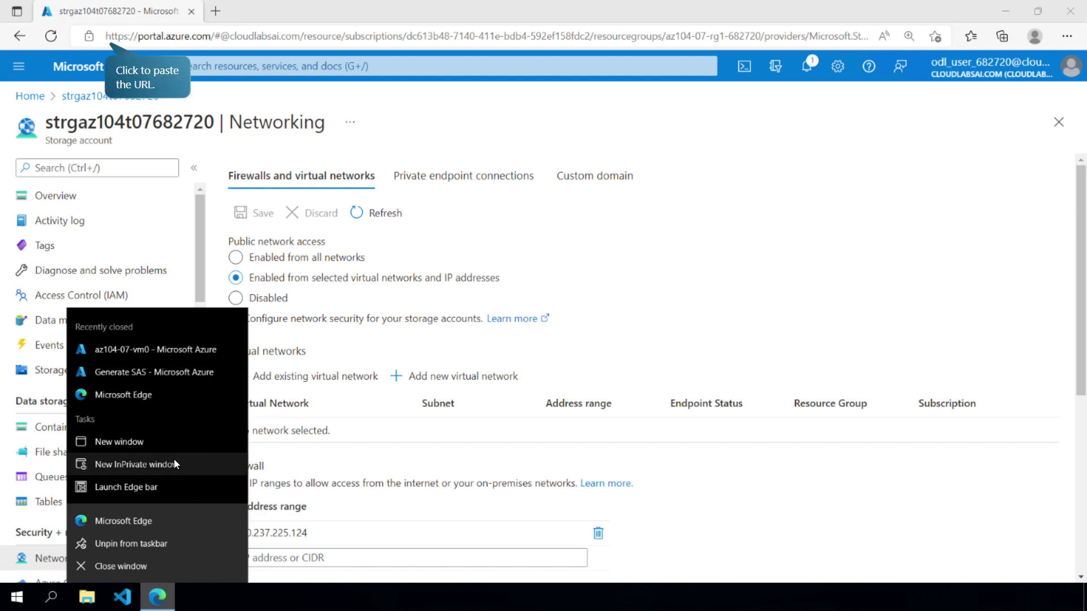
click(147, 69)
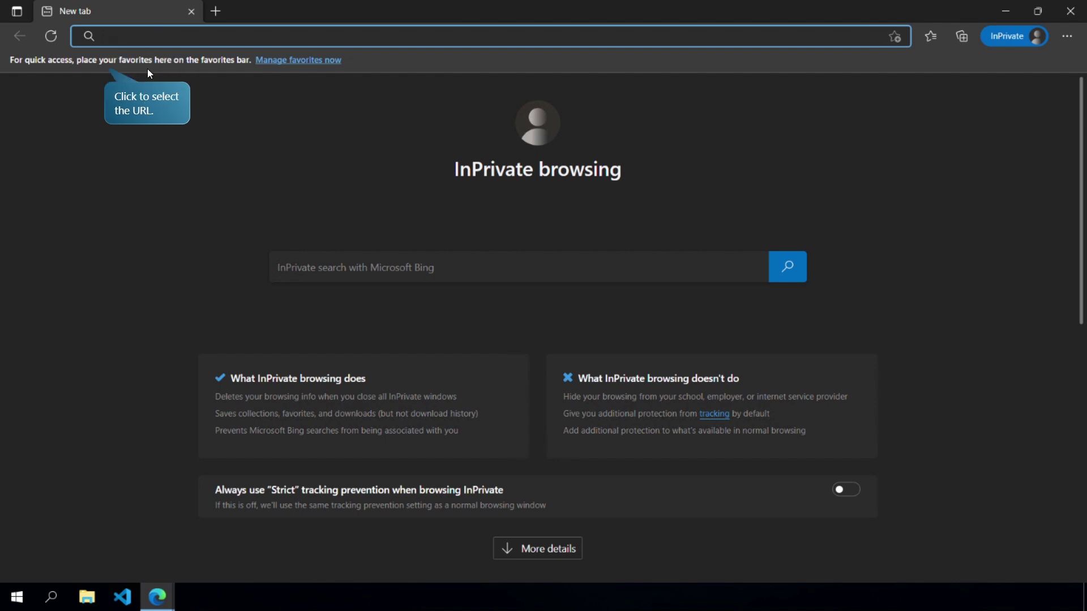
click(142, 73)
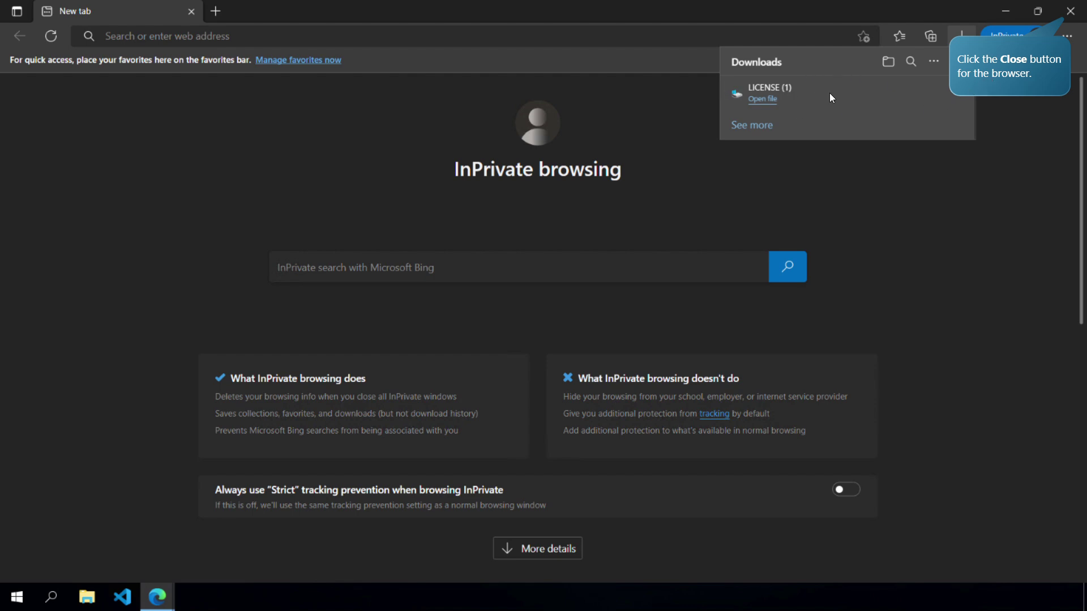
click(1066, 16)
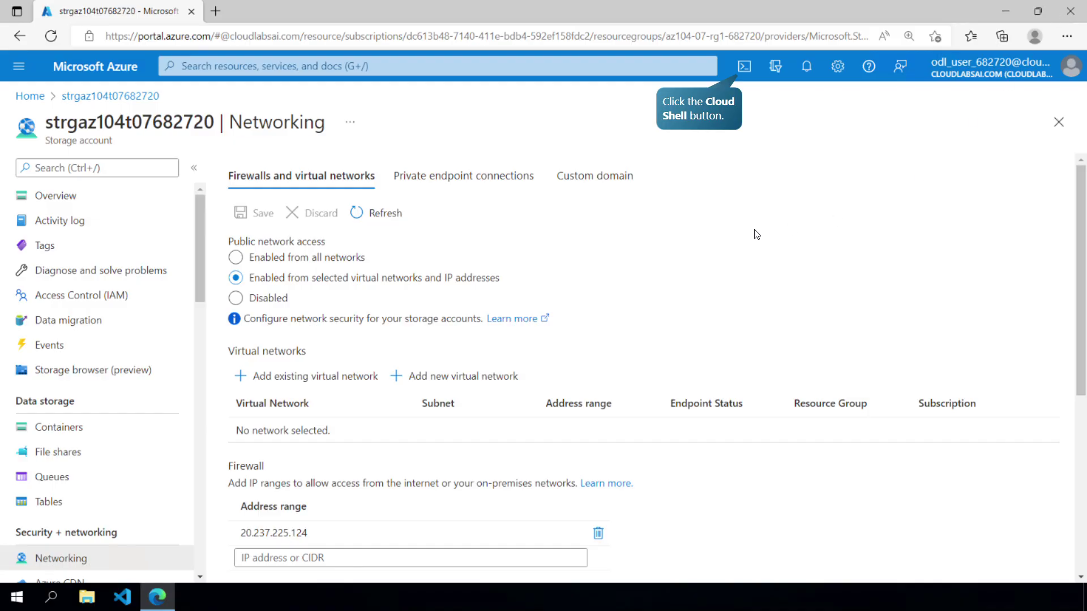
- In Cloud Shell, run Invoke-WebRequest on the LICENSE SAS URL, get AuthorizationFailure, then close it and continue
click(746, 66)
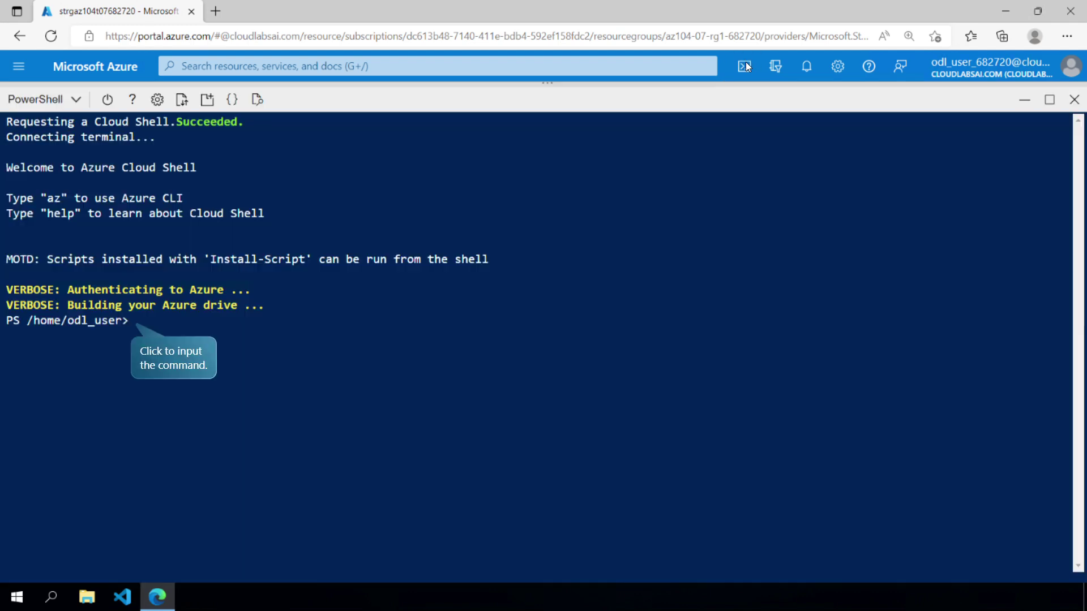
click(206, 325)
text(Invoke-WebReque)
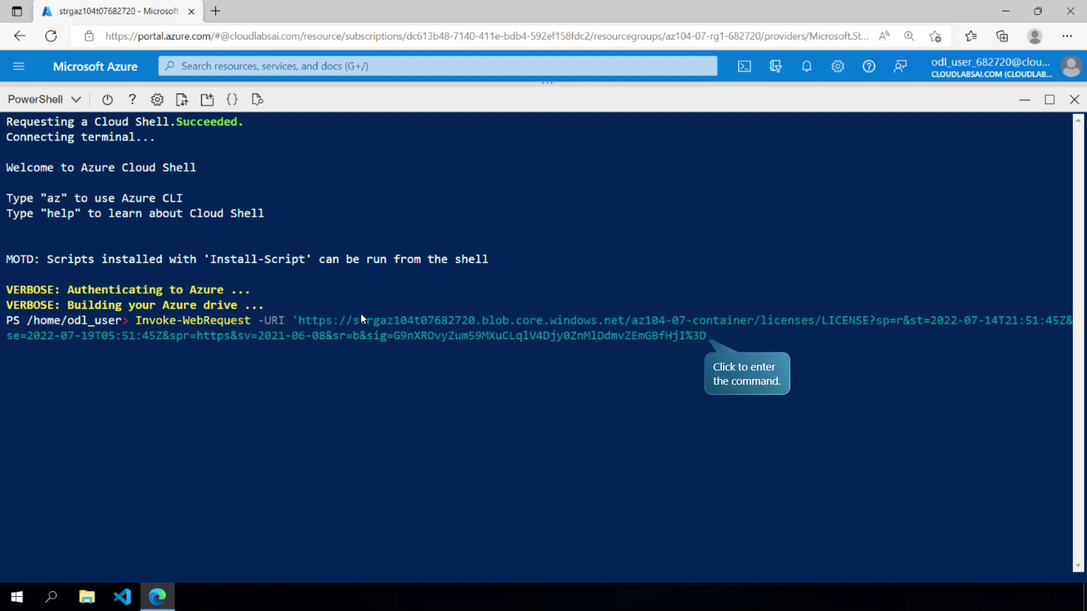
click(361, 315)
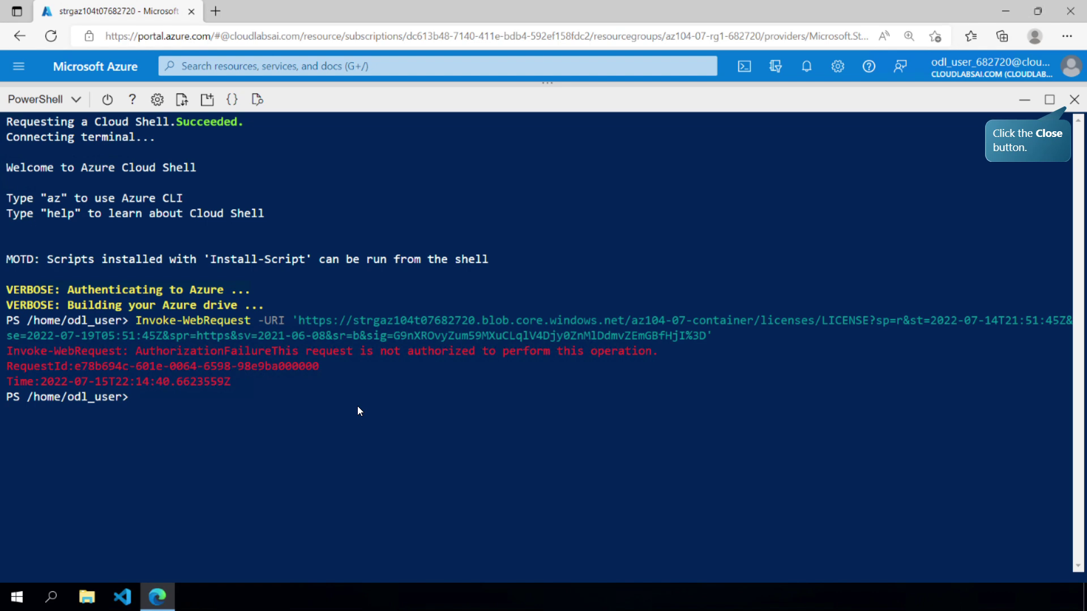
click(1063, 110)
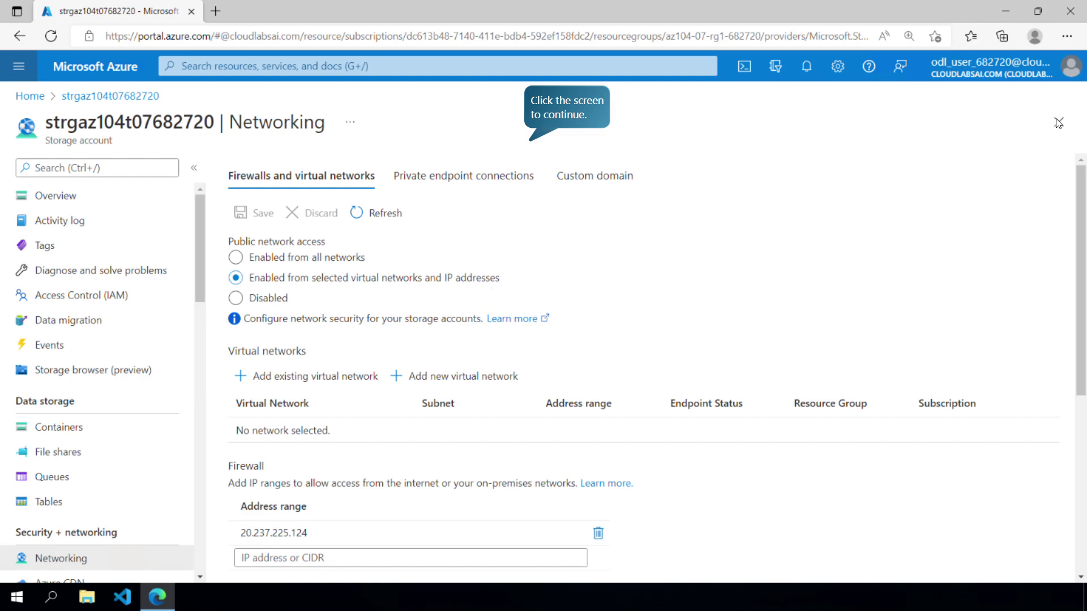
click(517, 179)
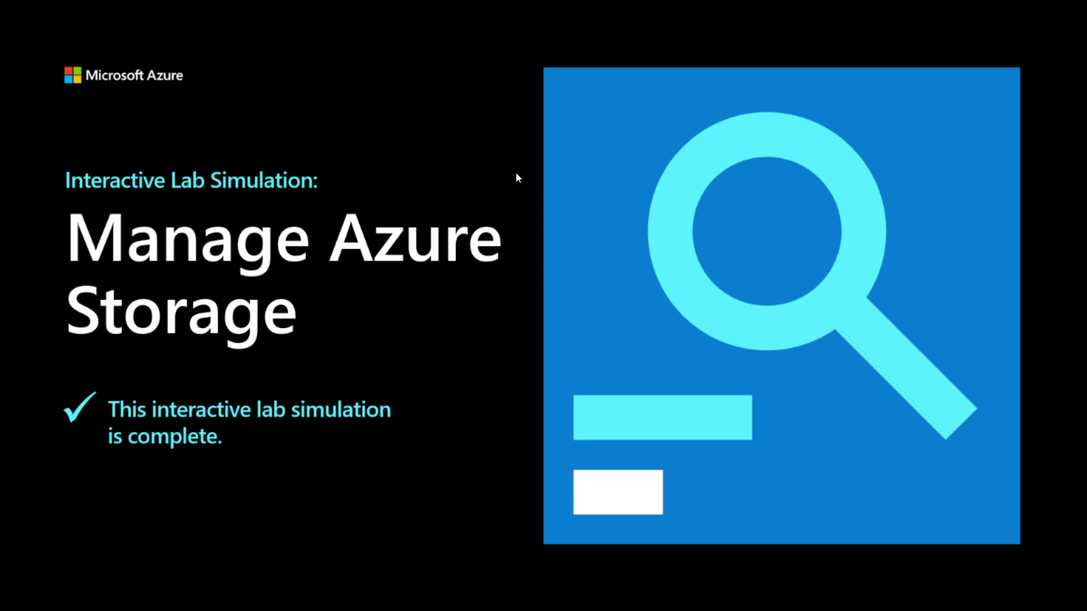